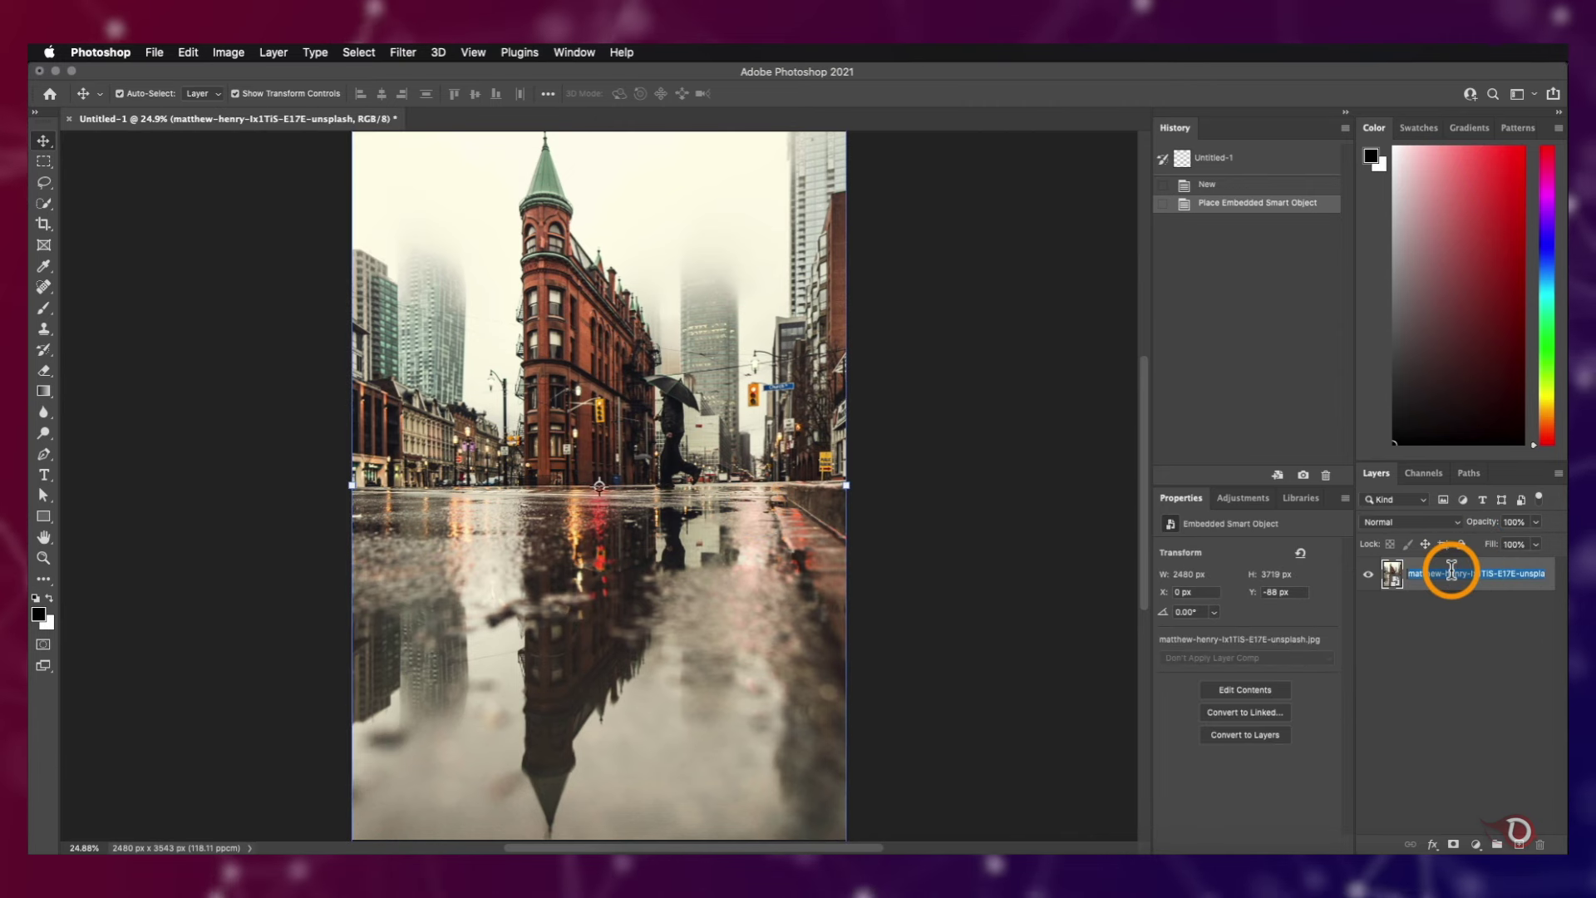
Rename the placed street photo layer as Image
text(Image)
click(1460, 562)
click(1428, 632)
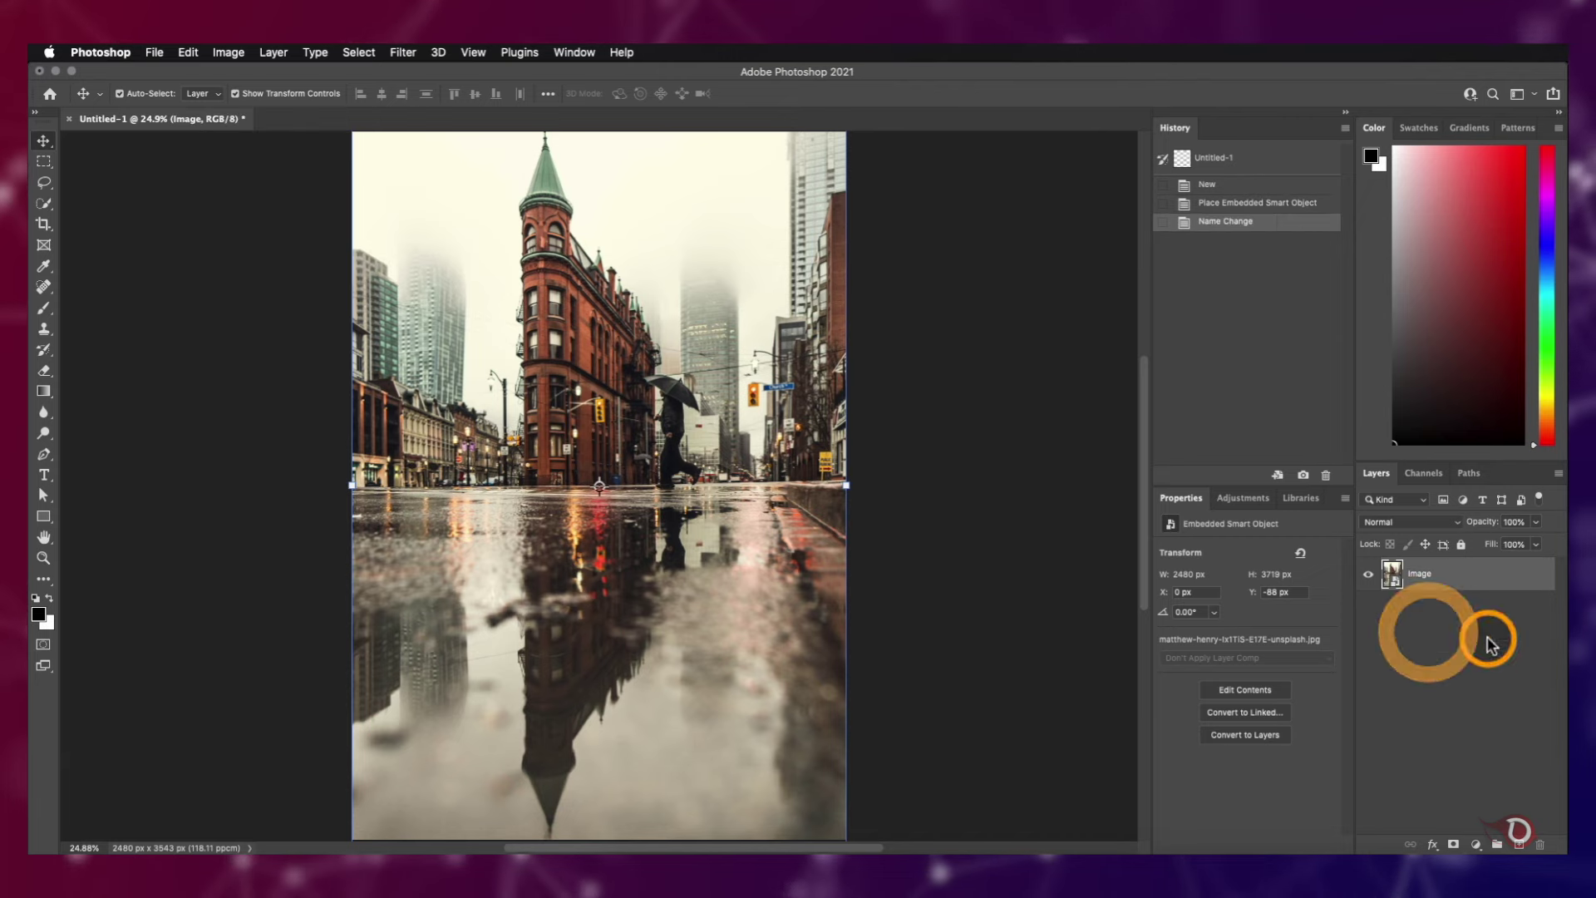
Duplicate the Image layer
key(super+plus)
scroll(748, 395, up, 1)
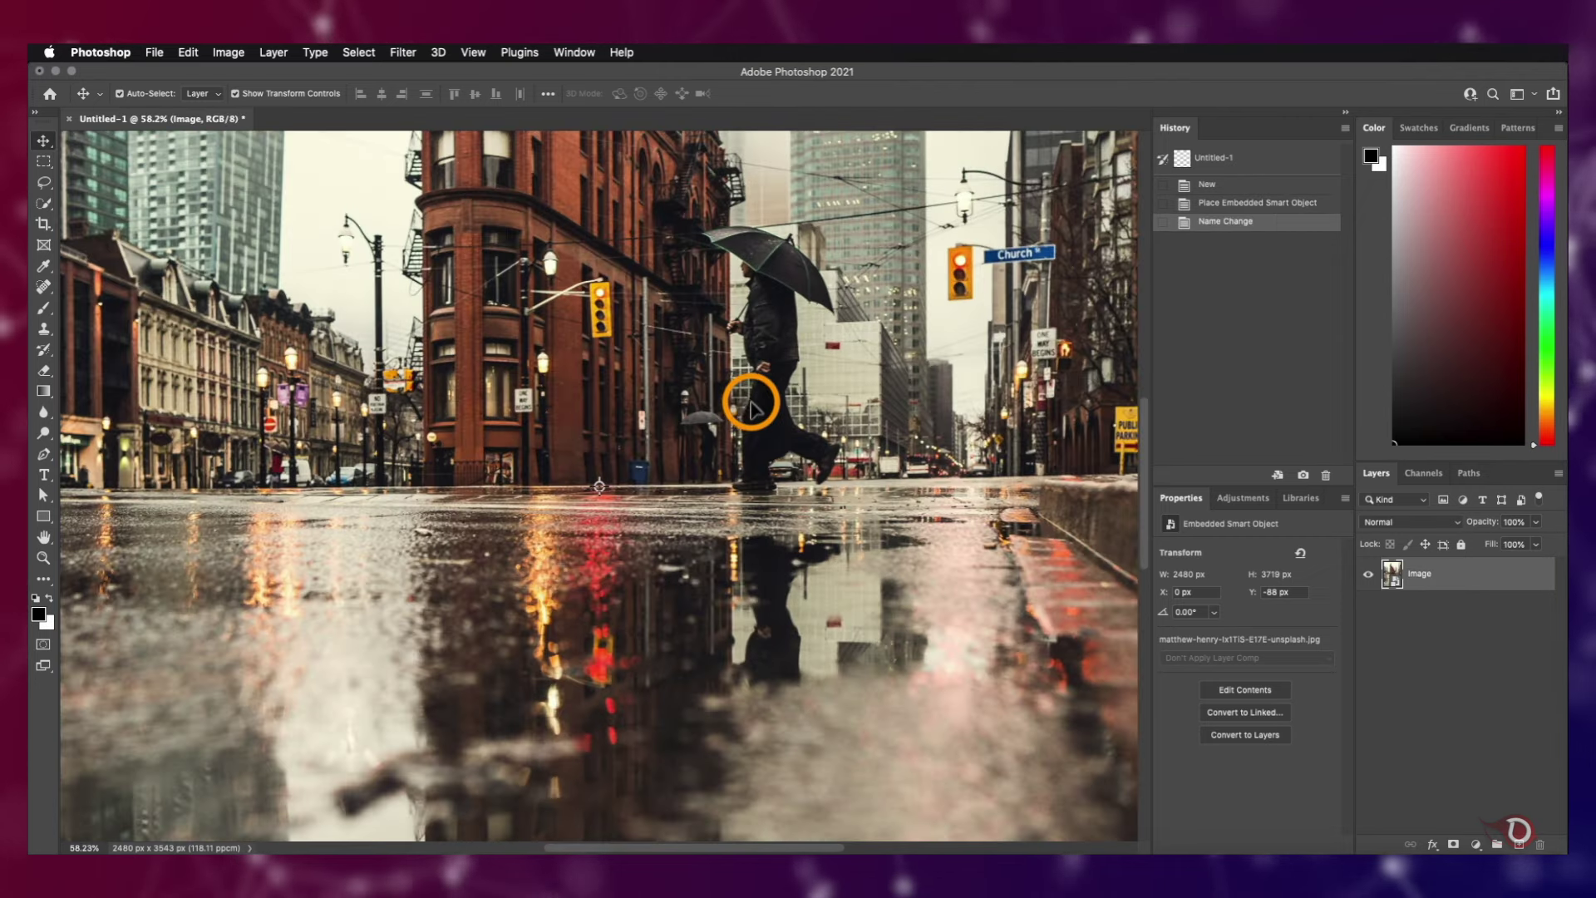
scroll(748, 399, up, 5)
click(1486, 582)
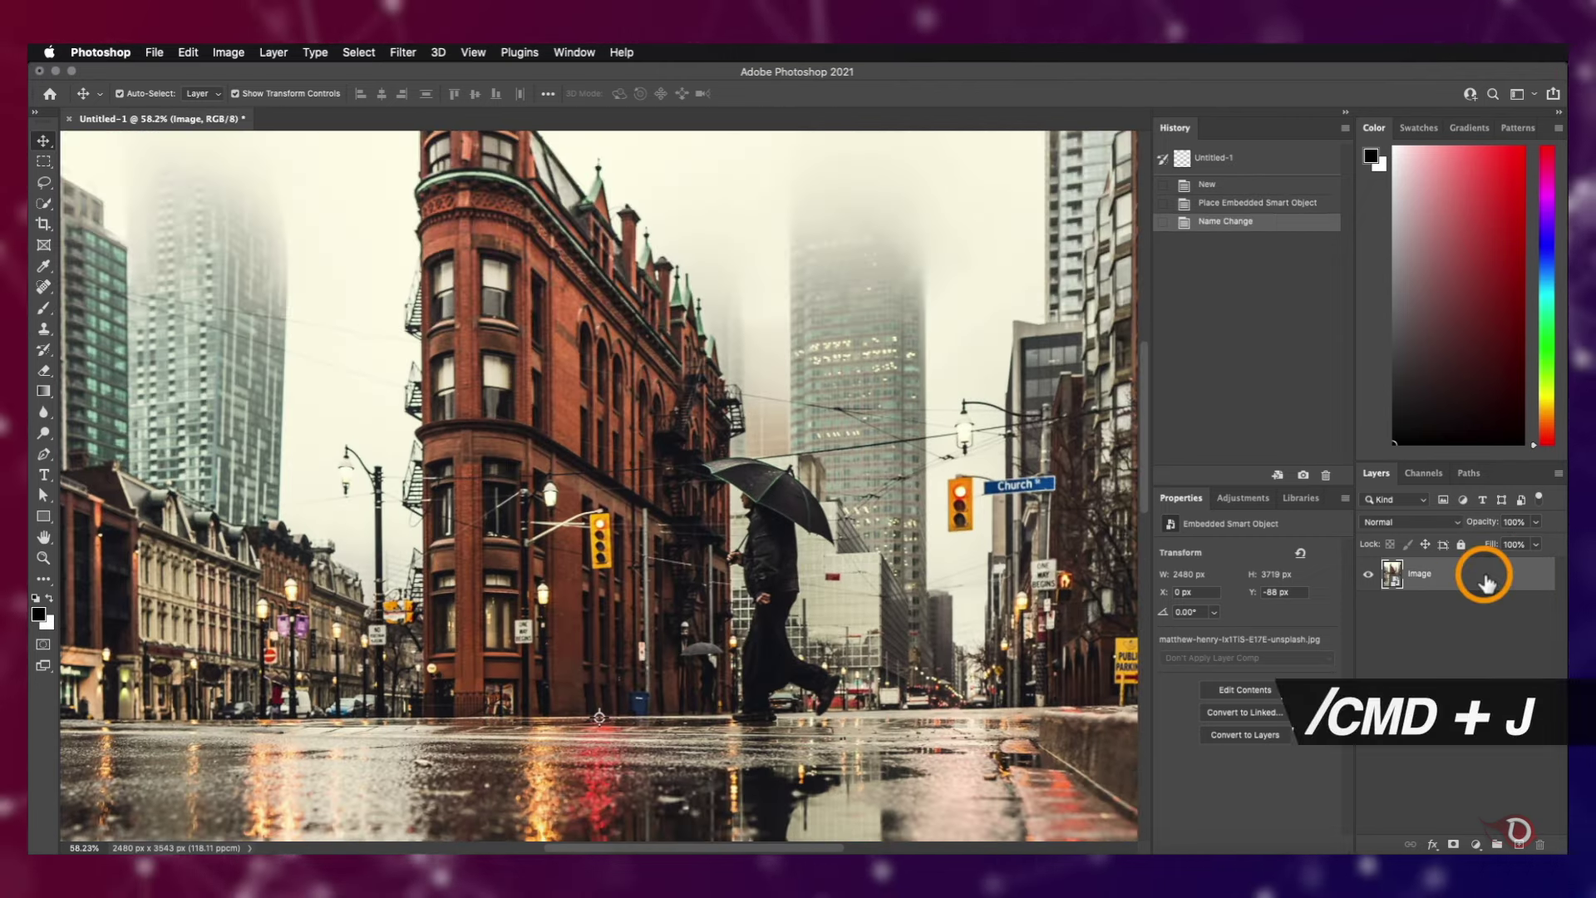
key(super+j)
scroll(938, 559, up, 3)
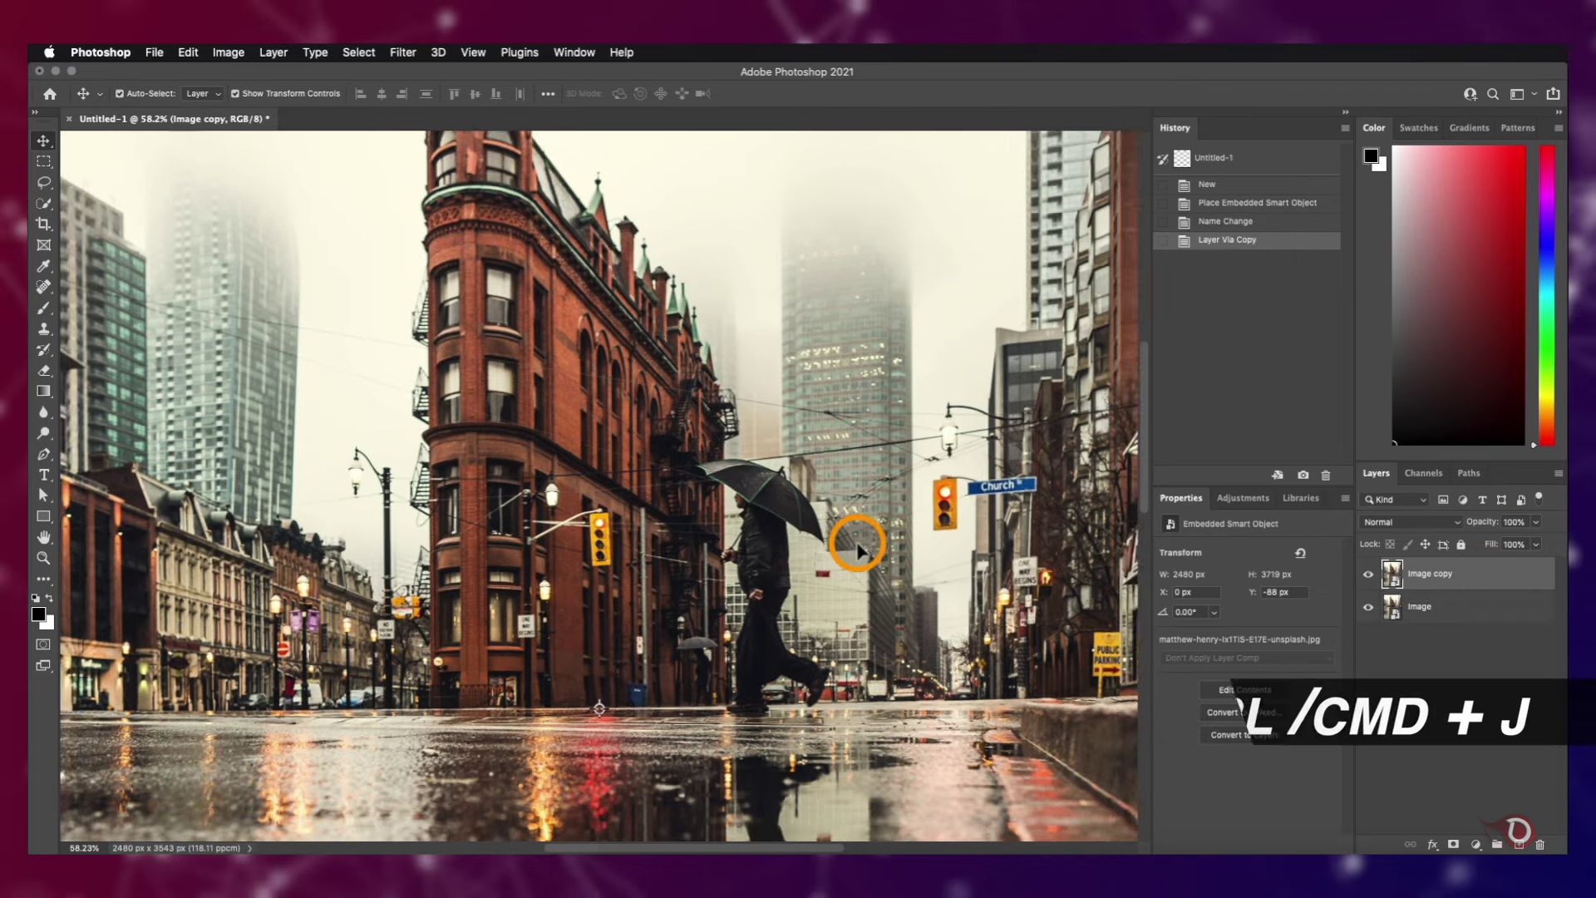
Select the walking man and his umbrella on the Image copy layer with the Quick Selection tool
scroll(857, 549, up, 4)
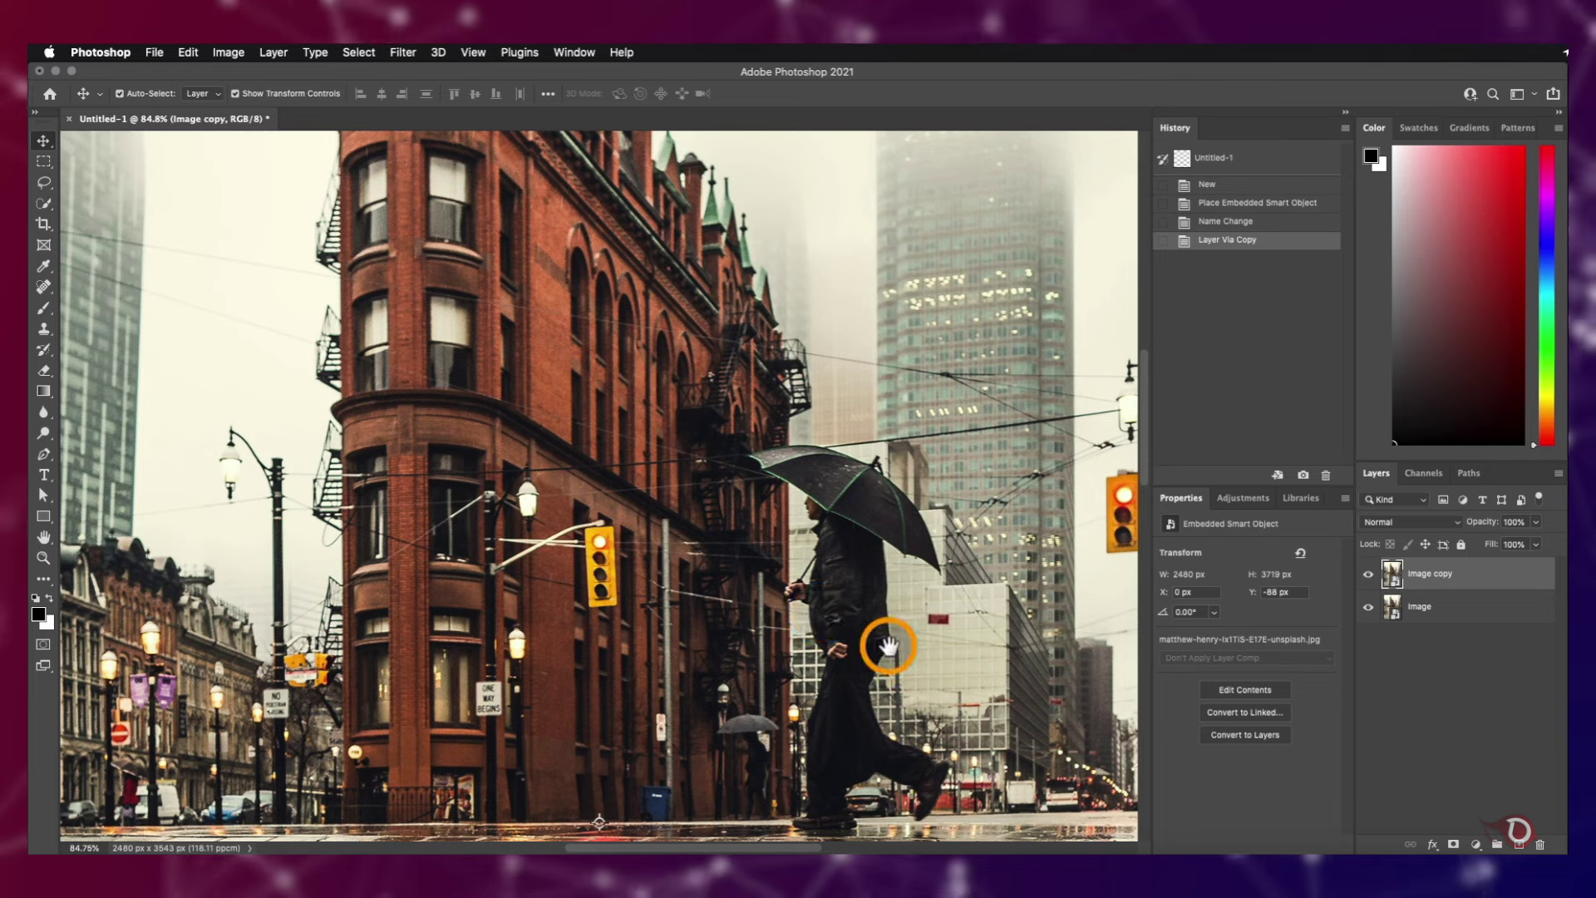
scroll(778, 509, up, 5)
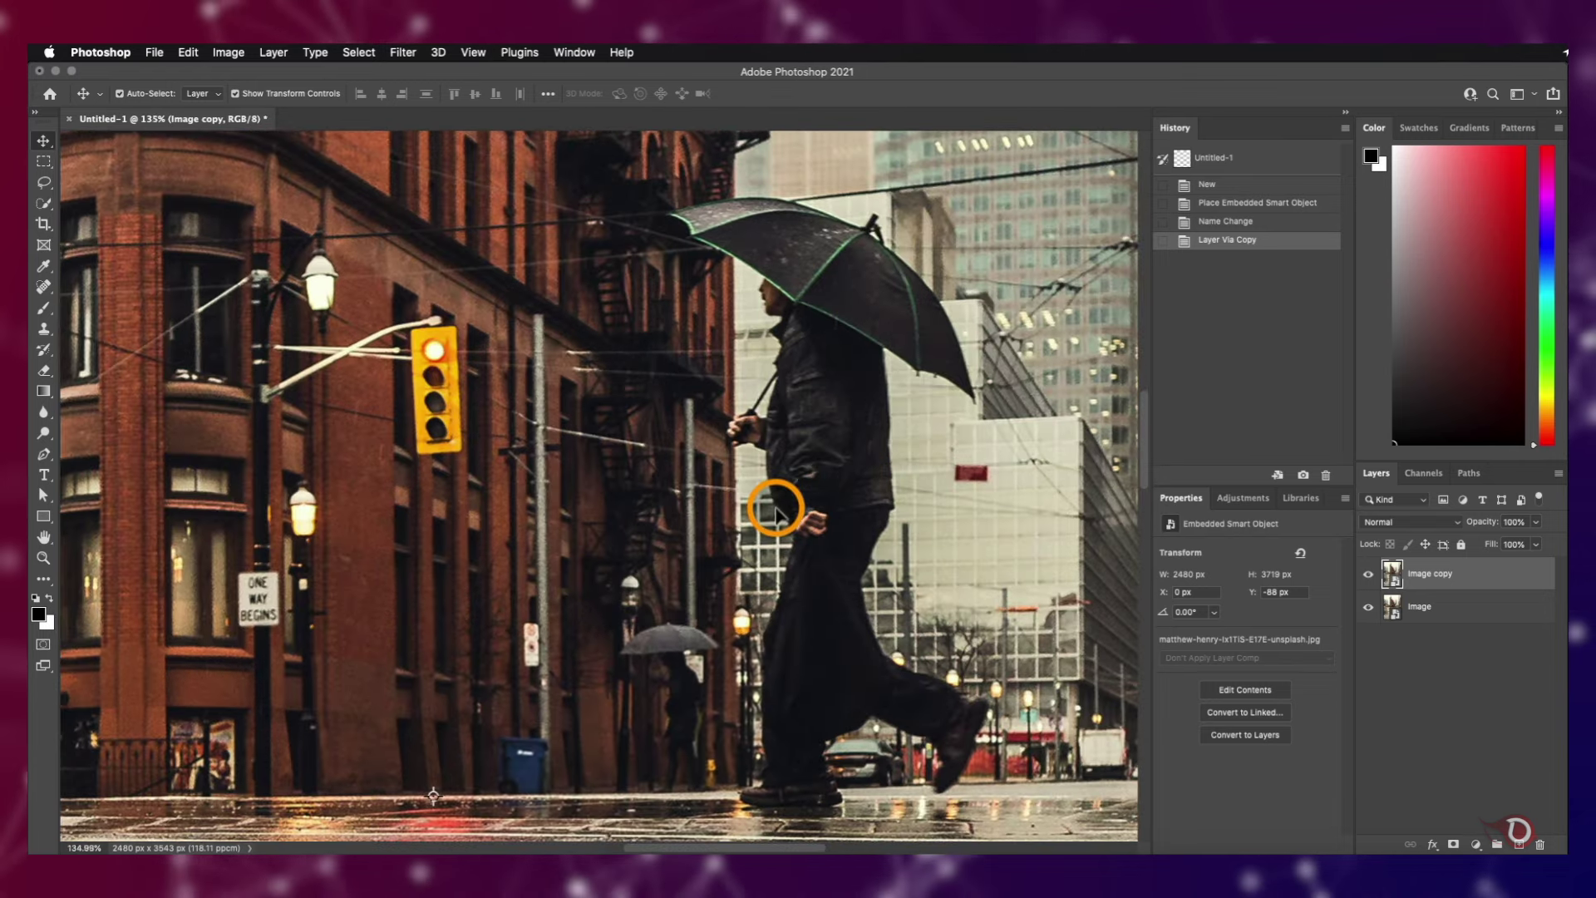
scroll(776, 509, down, 2)
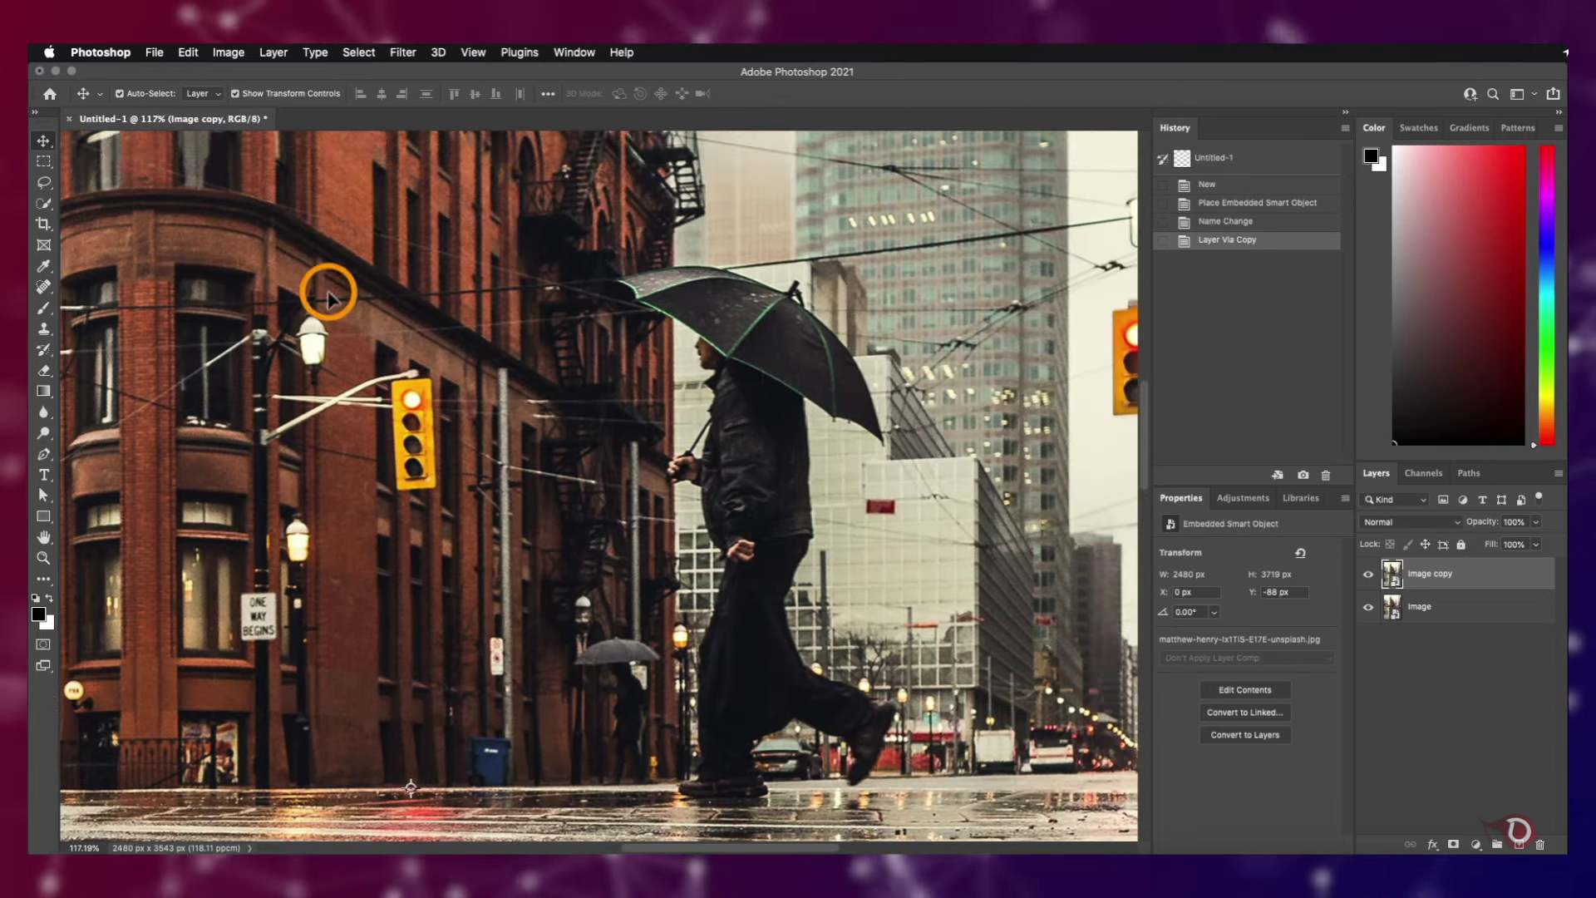
click(44, 203)
click(791, 357)
click(740, 495)
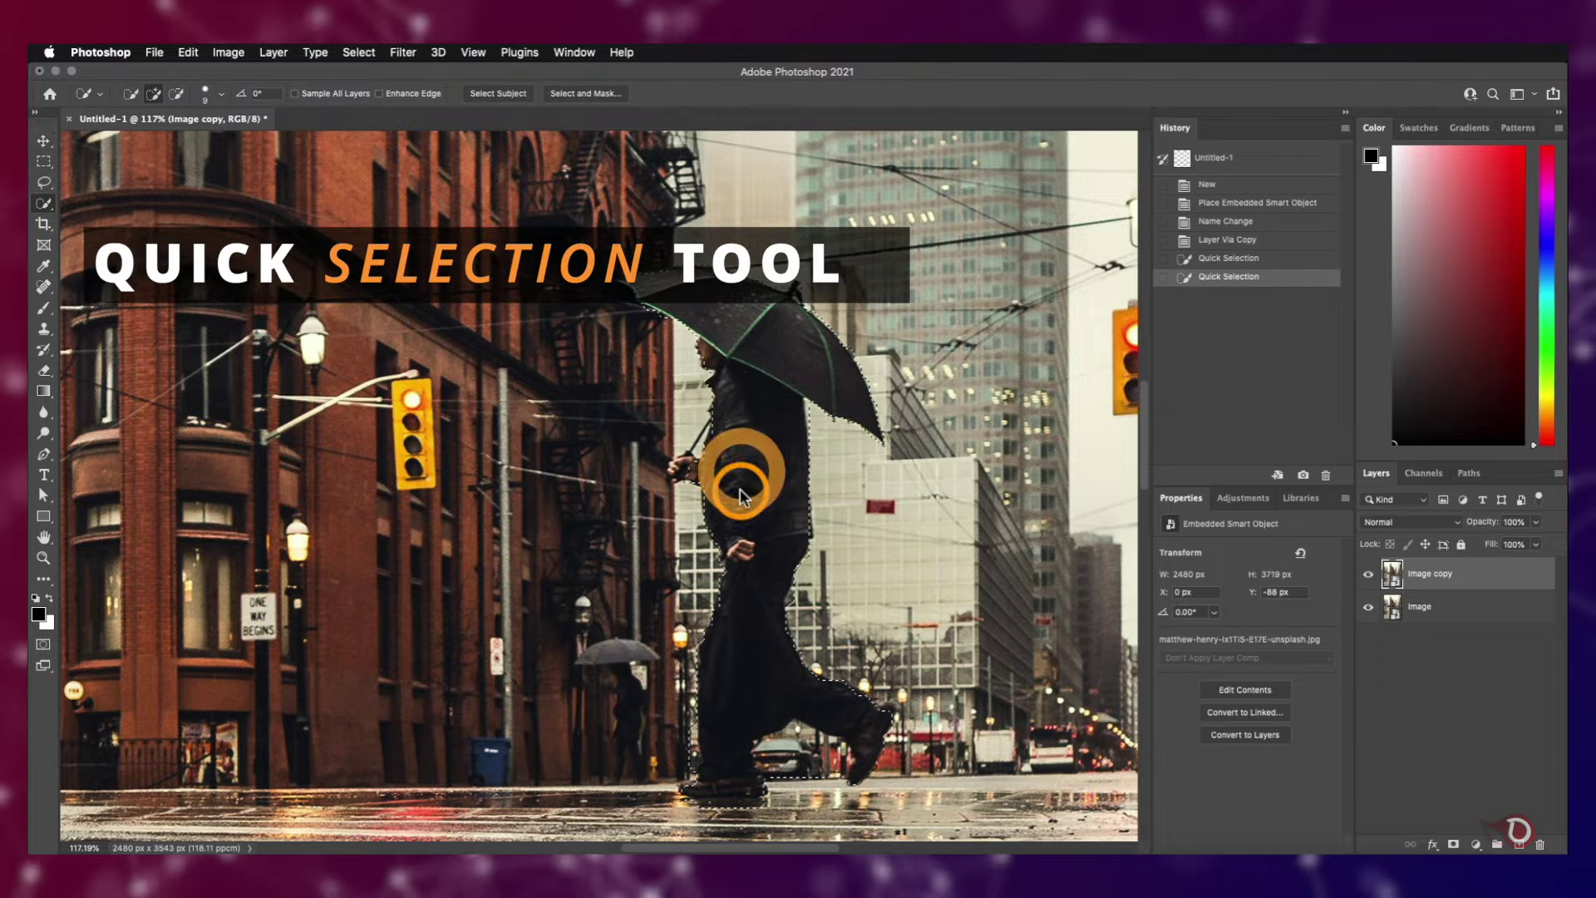
scroll(740, 495, up, 3)
click(687, 292)
click(698, 357)
click(713, 406)
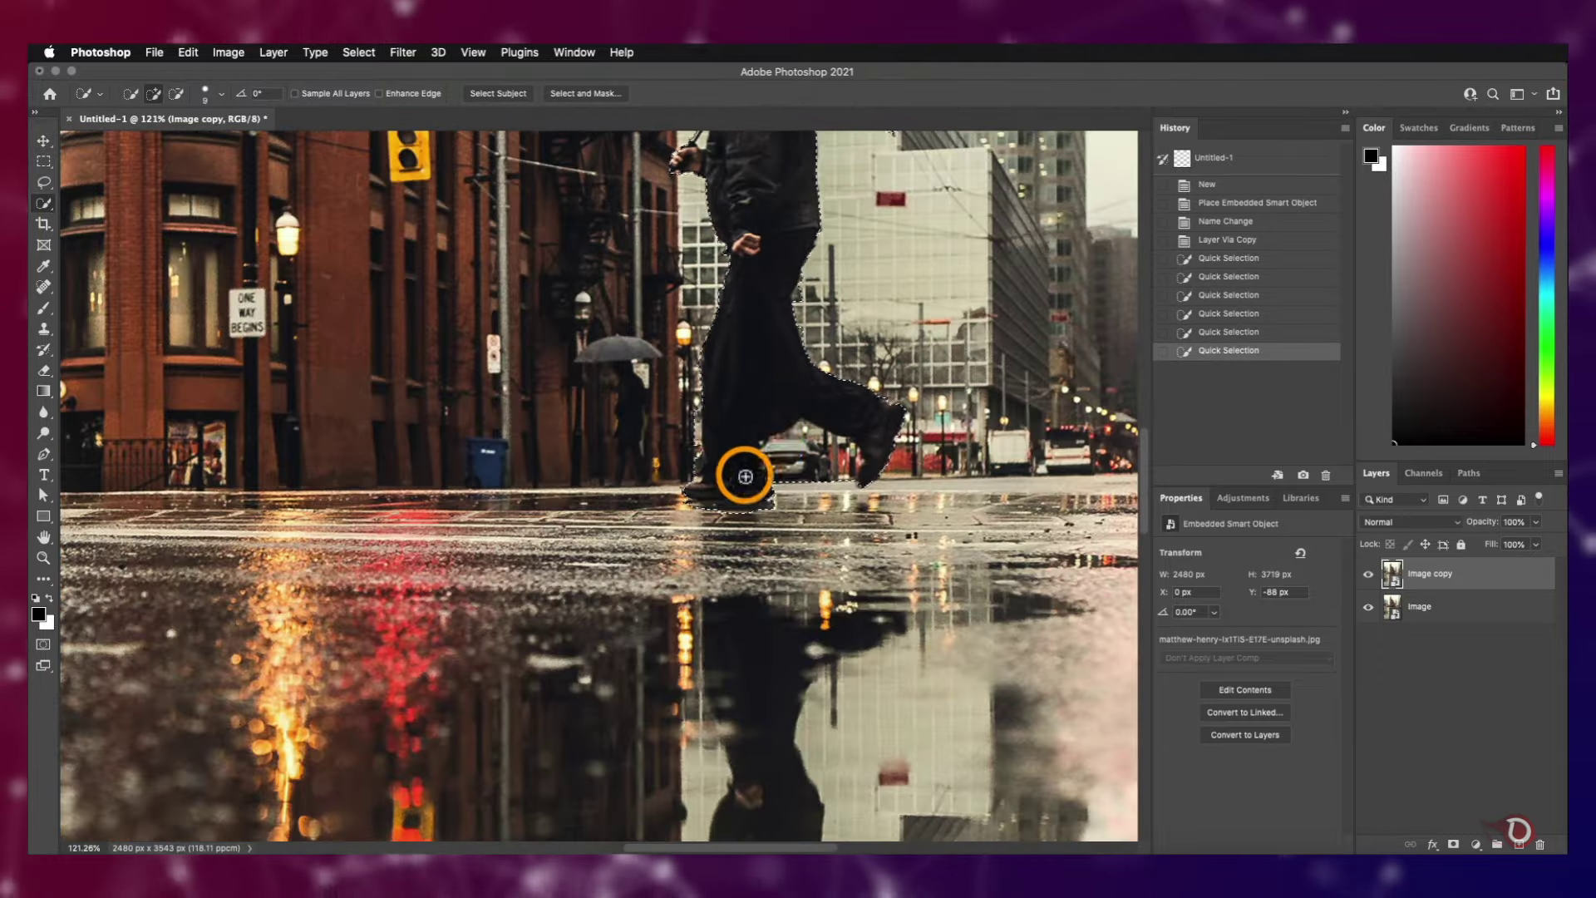
Add the missed areas of the umbrella's front part and the man's face and upper body to the selection
scroll(760, 449, down, 4)
scroll(760, 449, up, 6)
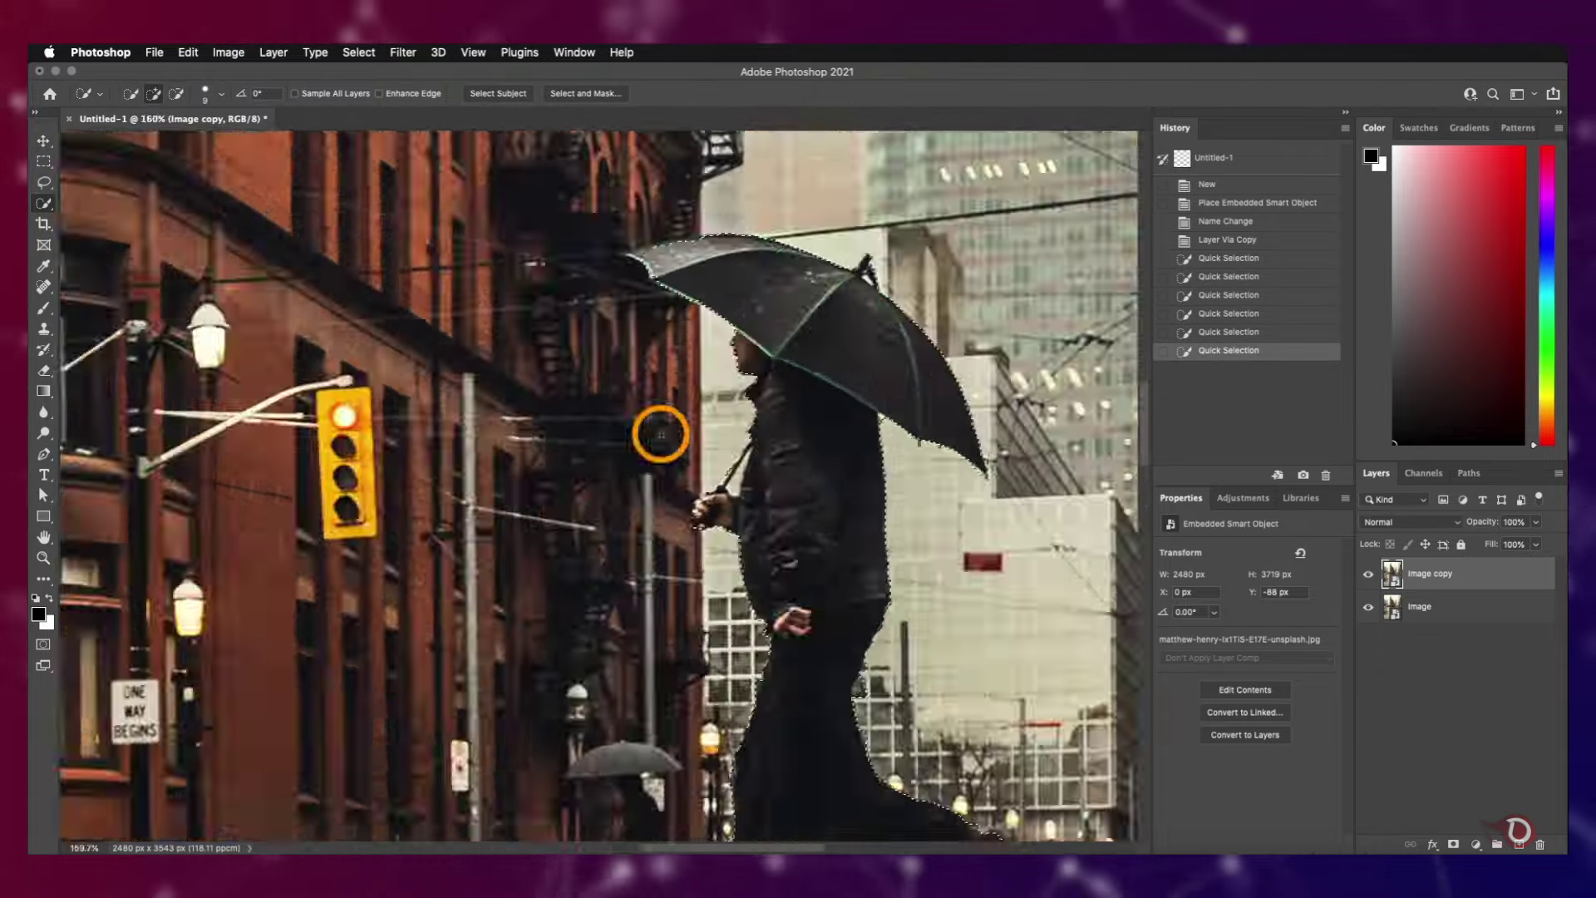
scroll(661, 434, up, 5)
click(648, 306)
click(830, 352)
click(835, 441)
click(837, 466)
Extend the selection along the umbrella's rear edge and up to its top spike
drag(1056, 524, 759, 308)
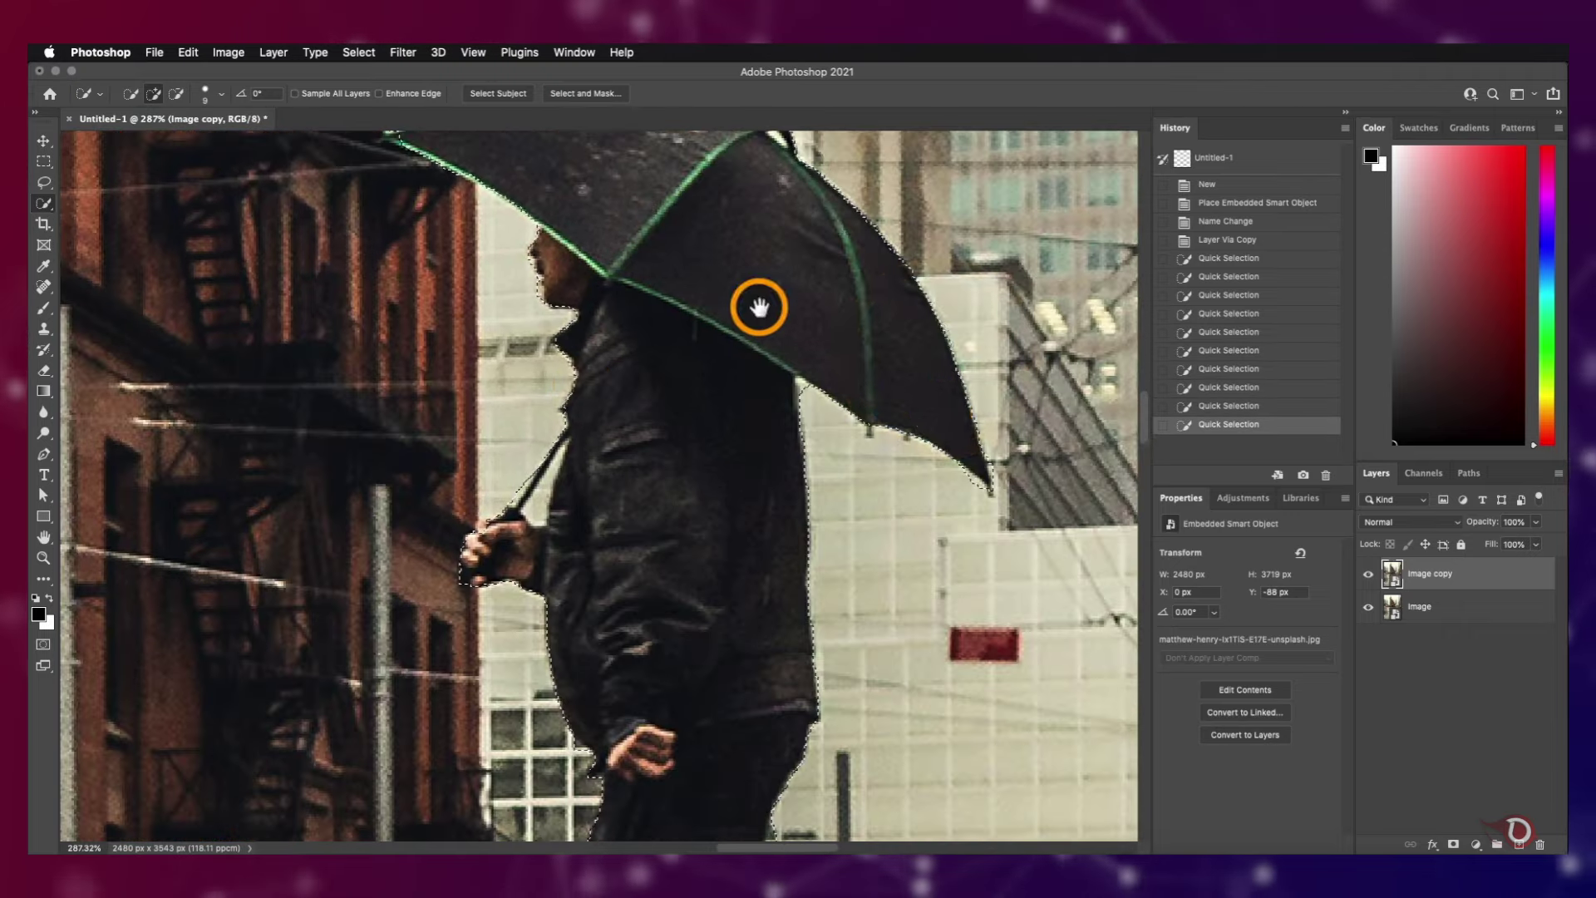
click(940, 374)
click(890, 283)
drag(788, 133, 848, 249)
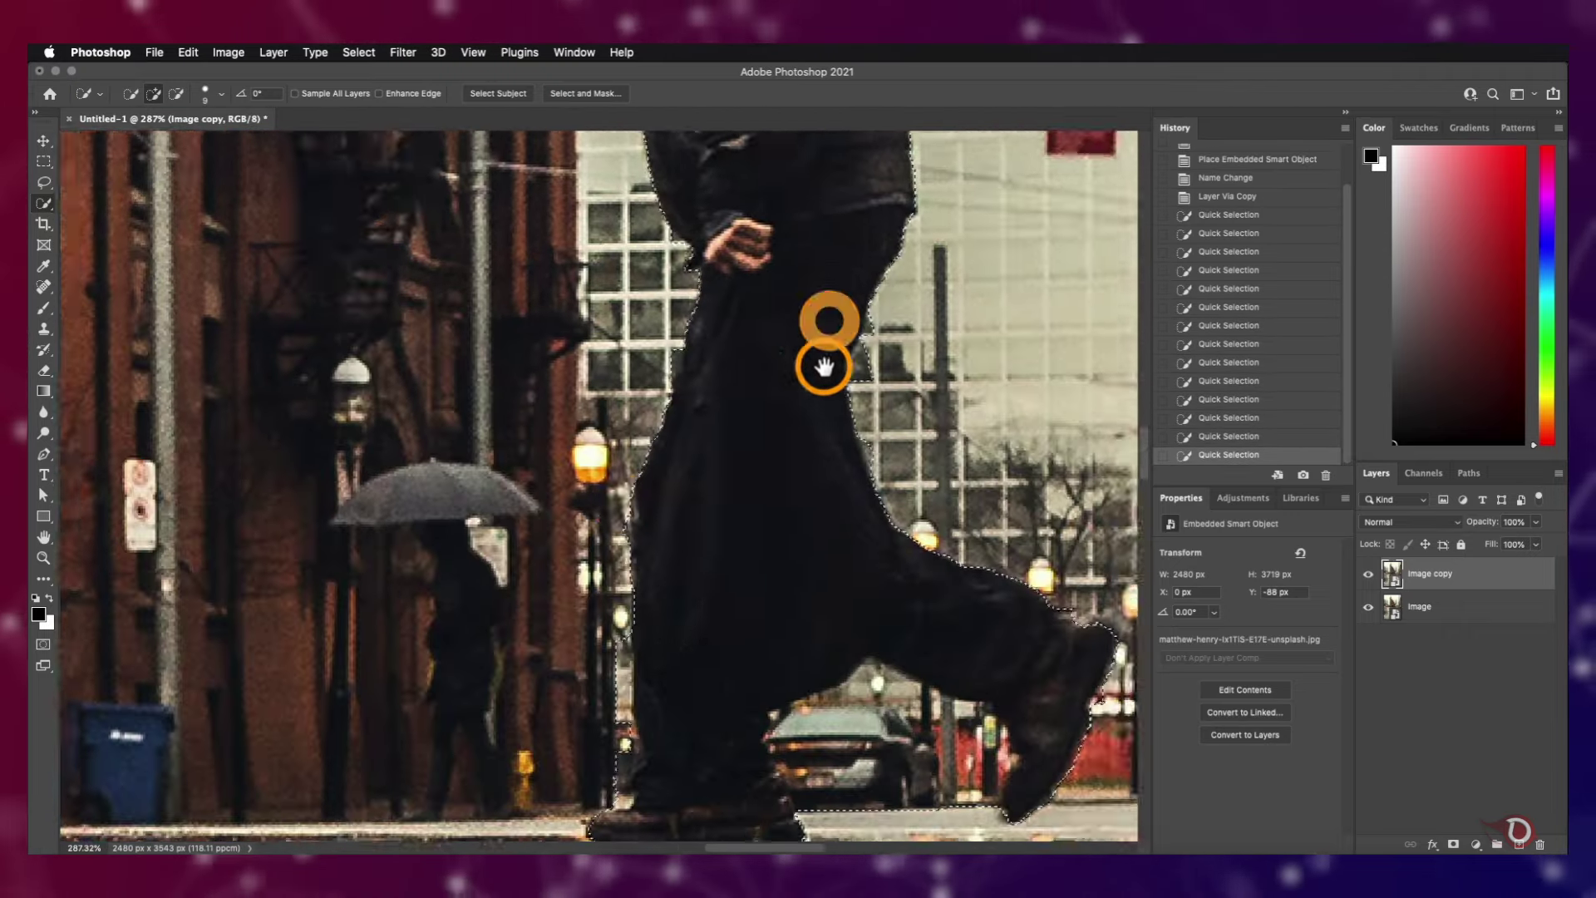
Subtract the wet pavement below the shoes and the car area between the man's legs from the selection
drag(823, 366, 846, 211)
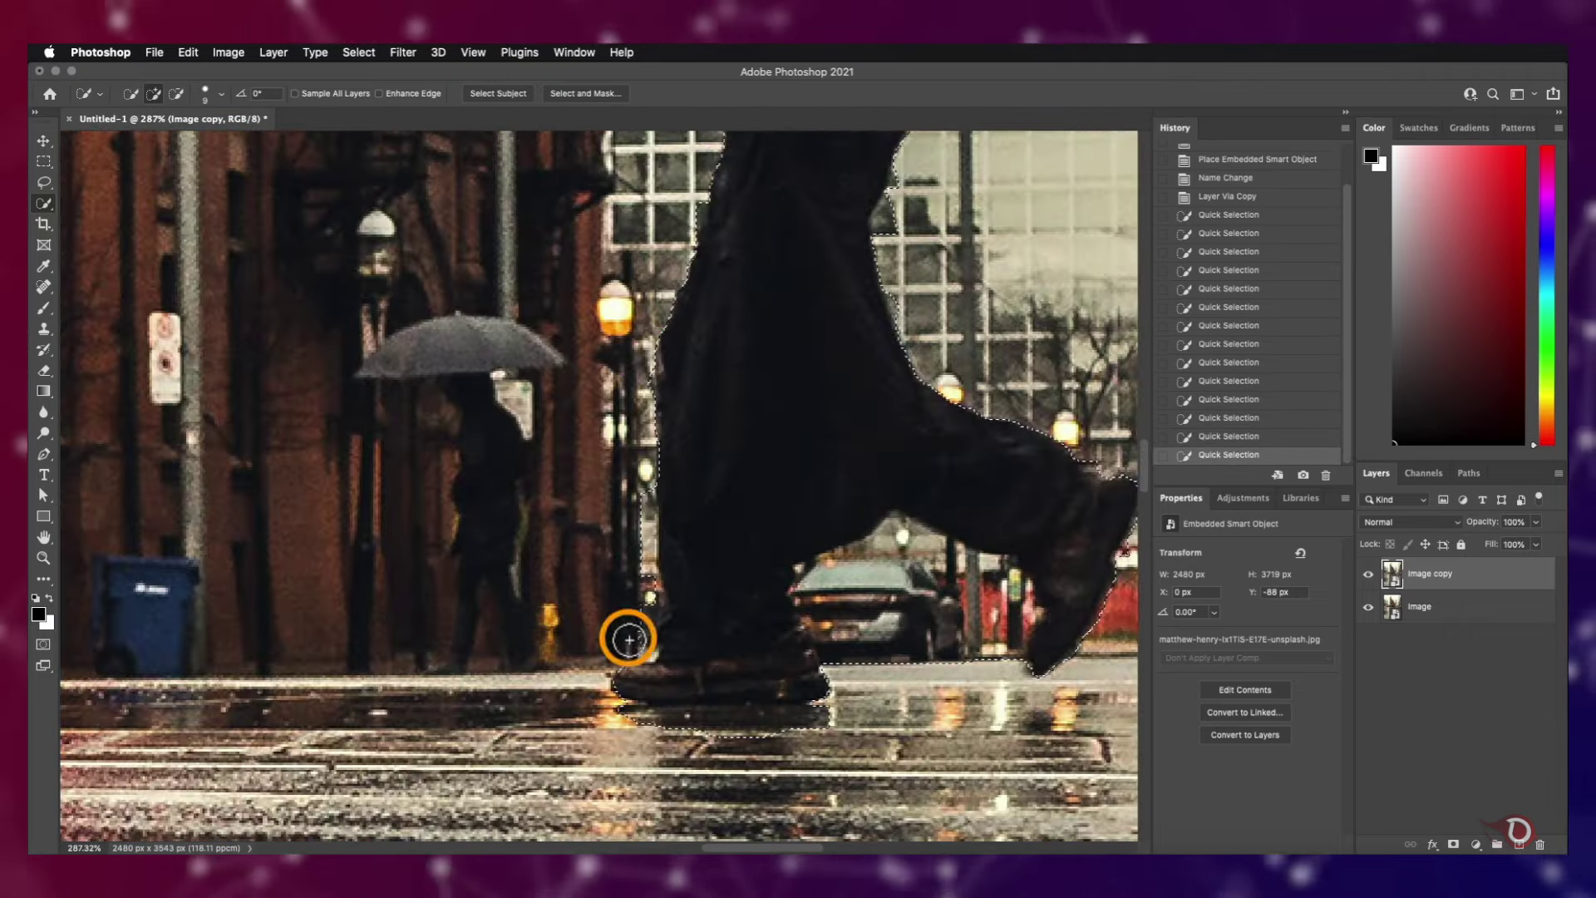
alt+click(690, 731)
alt+click(759, 737)
alt+click(641, 713)
alt+click(908, 674)
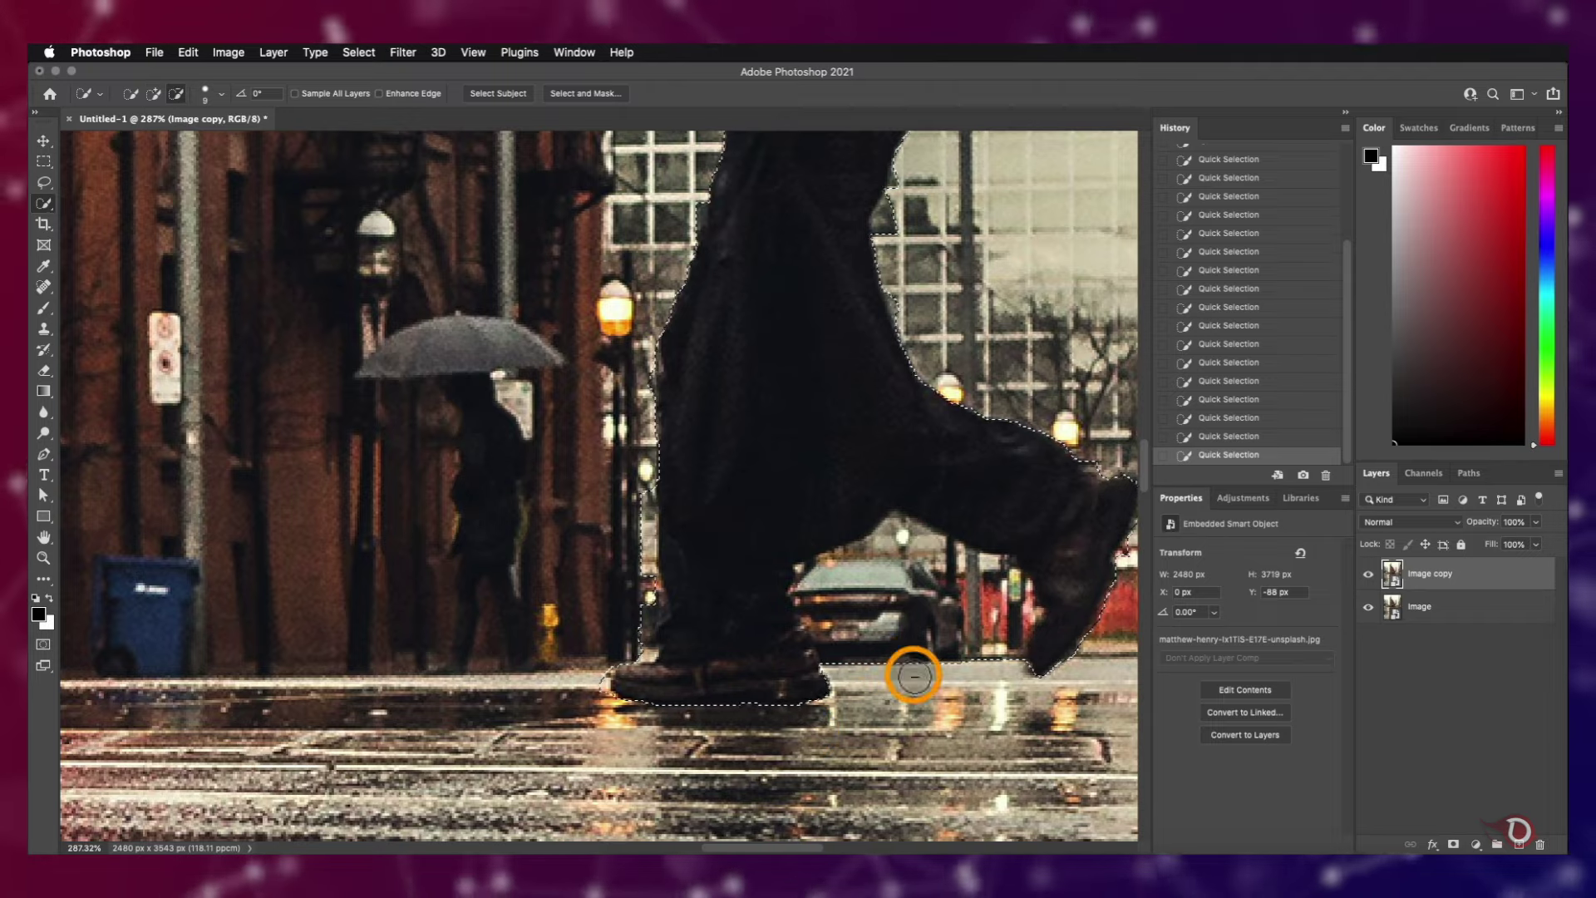
alt+click(884, 592)
Copy the selected man and umbrella to a new layer
scroll(824, 614, down, 1)
scroll(880, 535, up, 5)
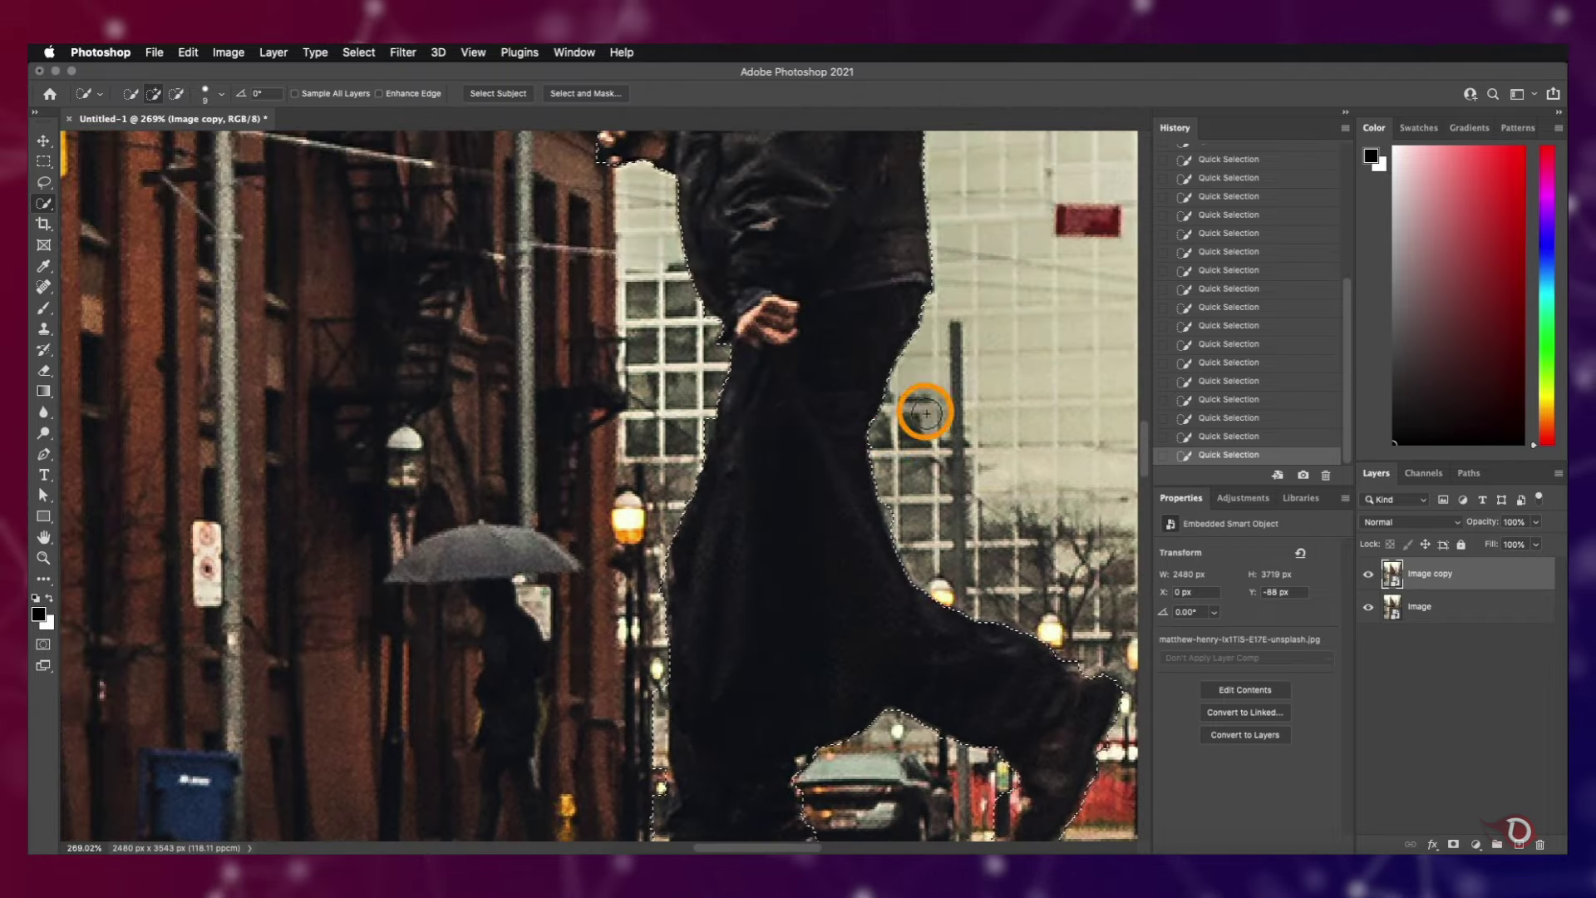
scroll(717, 571, down, 5)
scroll(647, 553, up, 1)
scroll(725, 451, down, 3)
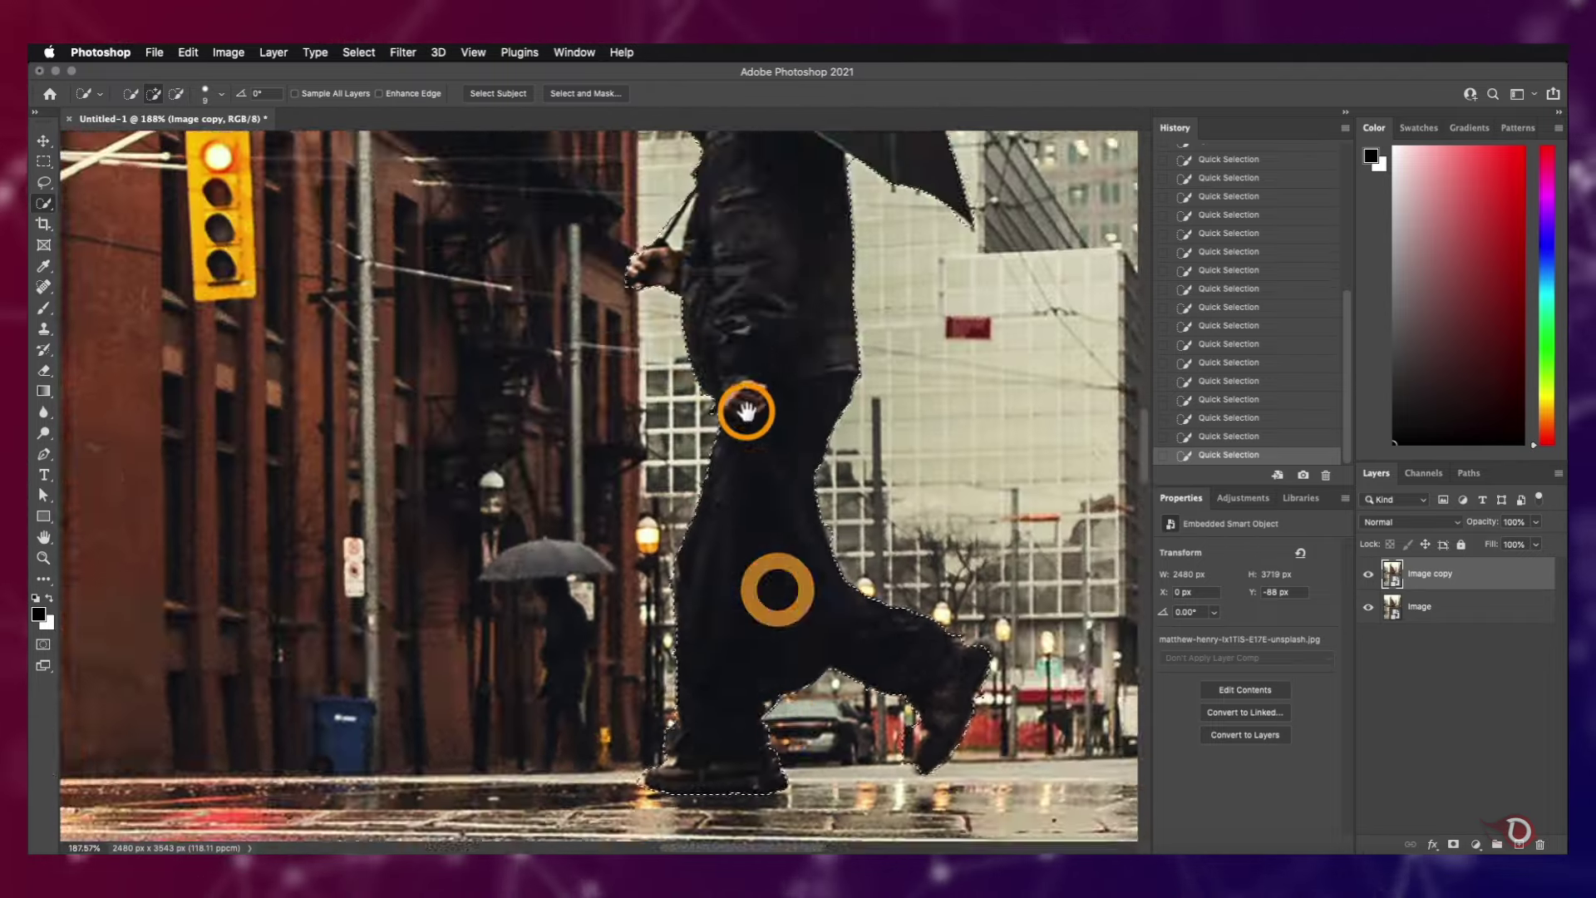
scroll(745, 406, up, 6)
scroll(834, 399, down, 1)
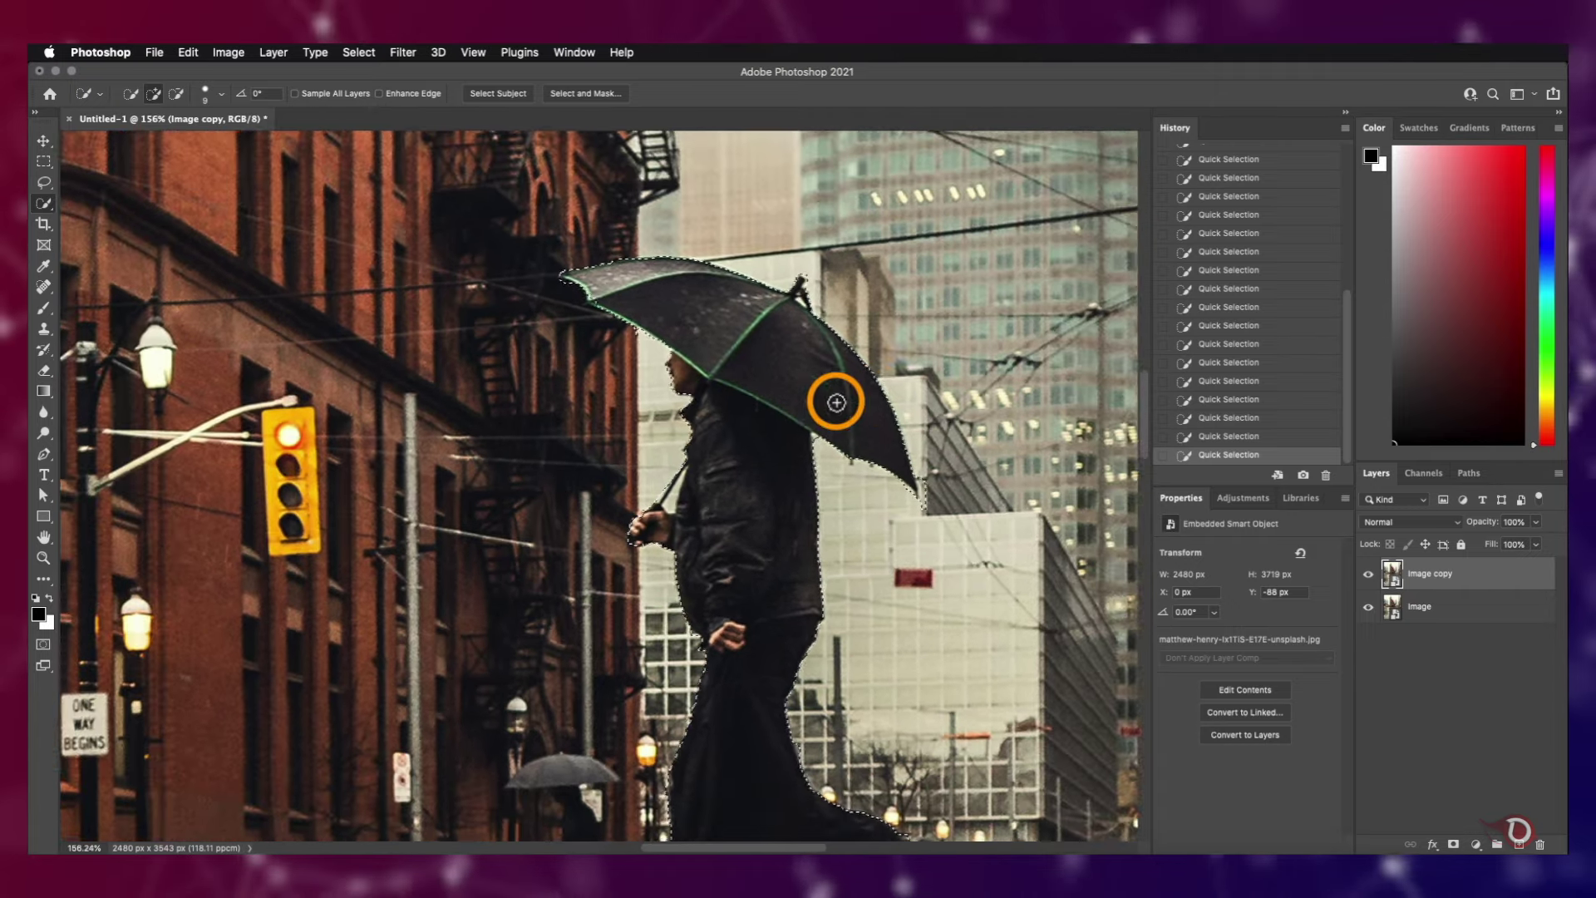
scroll(834, 402, down, 5)
scroll(835, 402, down, 5)
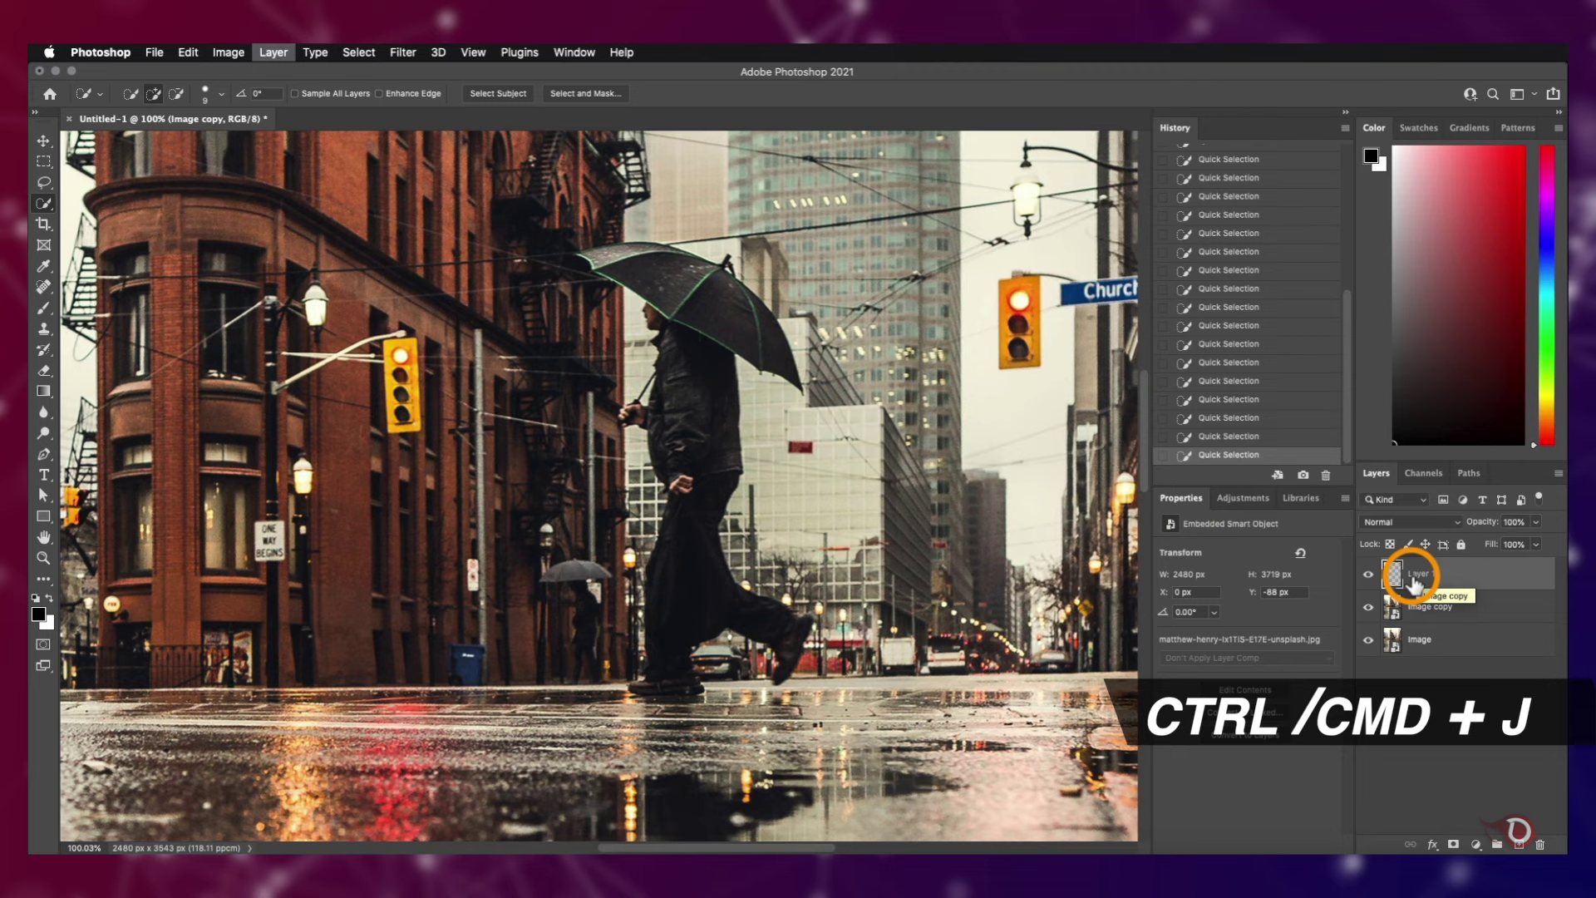
key(super+j)
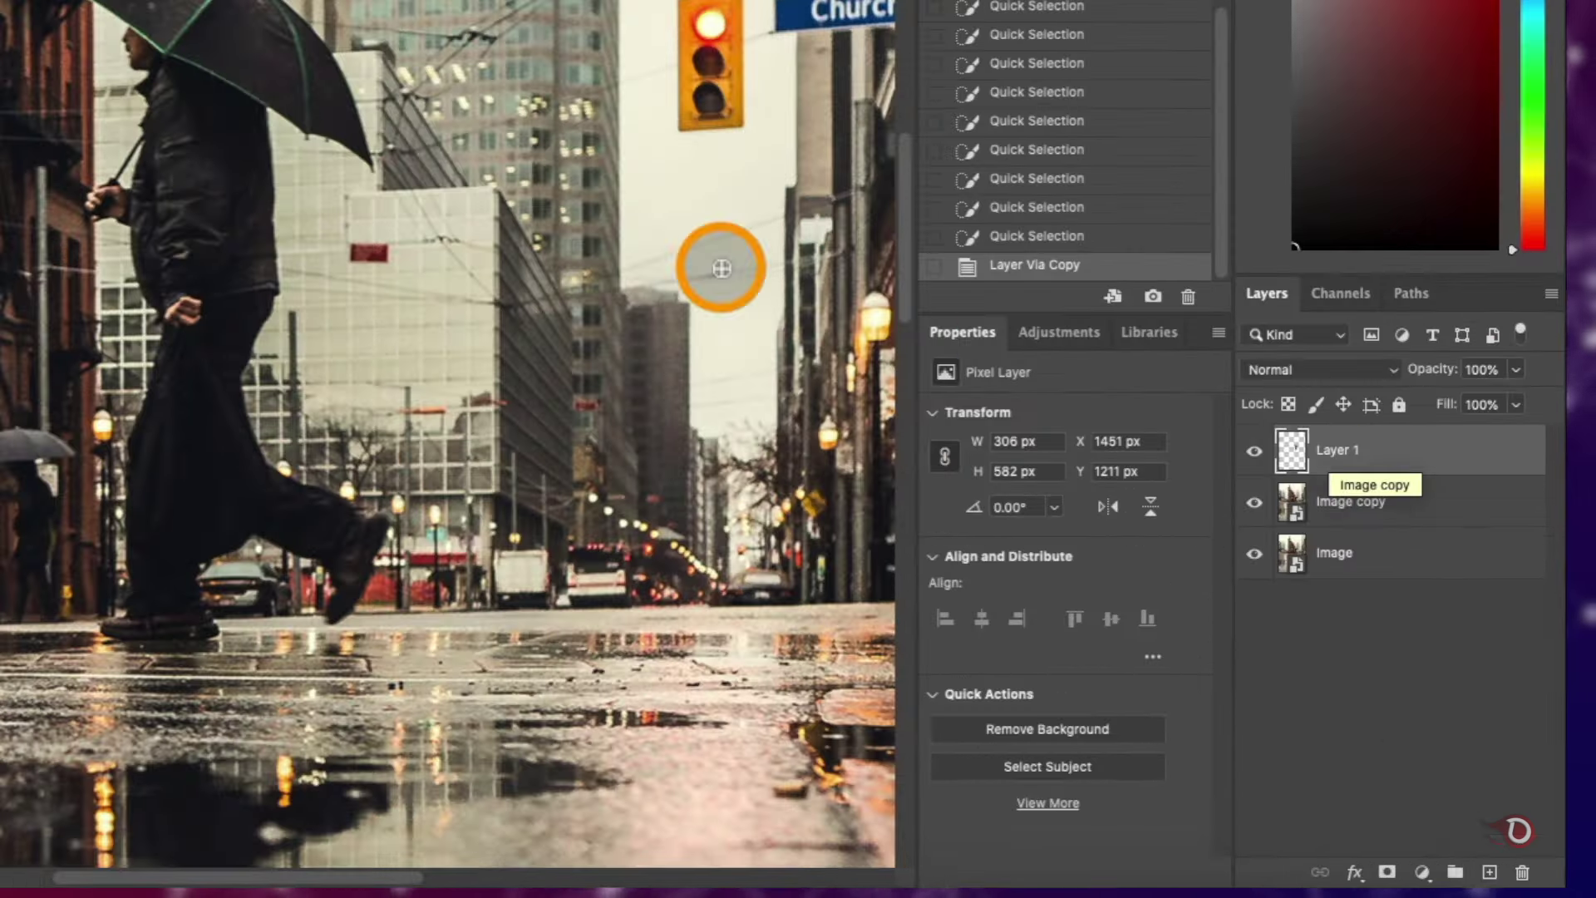
Isolate Layer 1 by hiding the Image copy and Image layers so only the cutout man is displayed
click(1369, 574)
click(1369, 607)
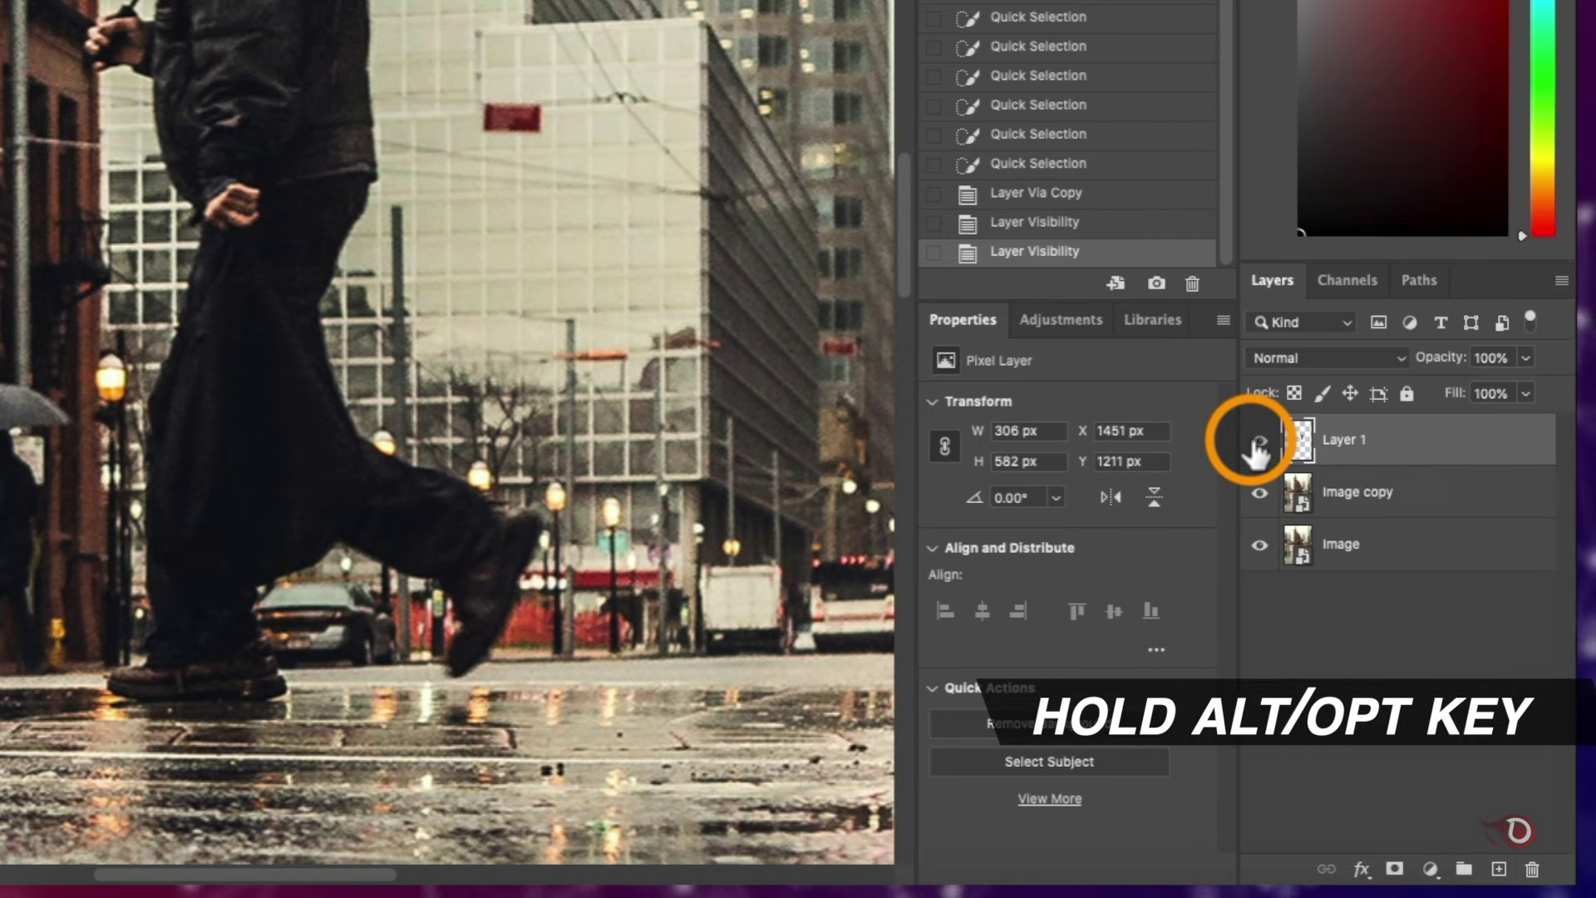
alt+click(1259, 443)
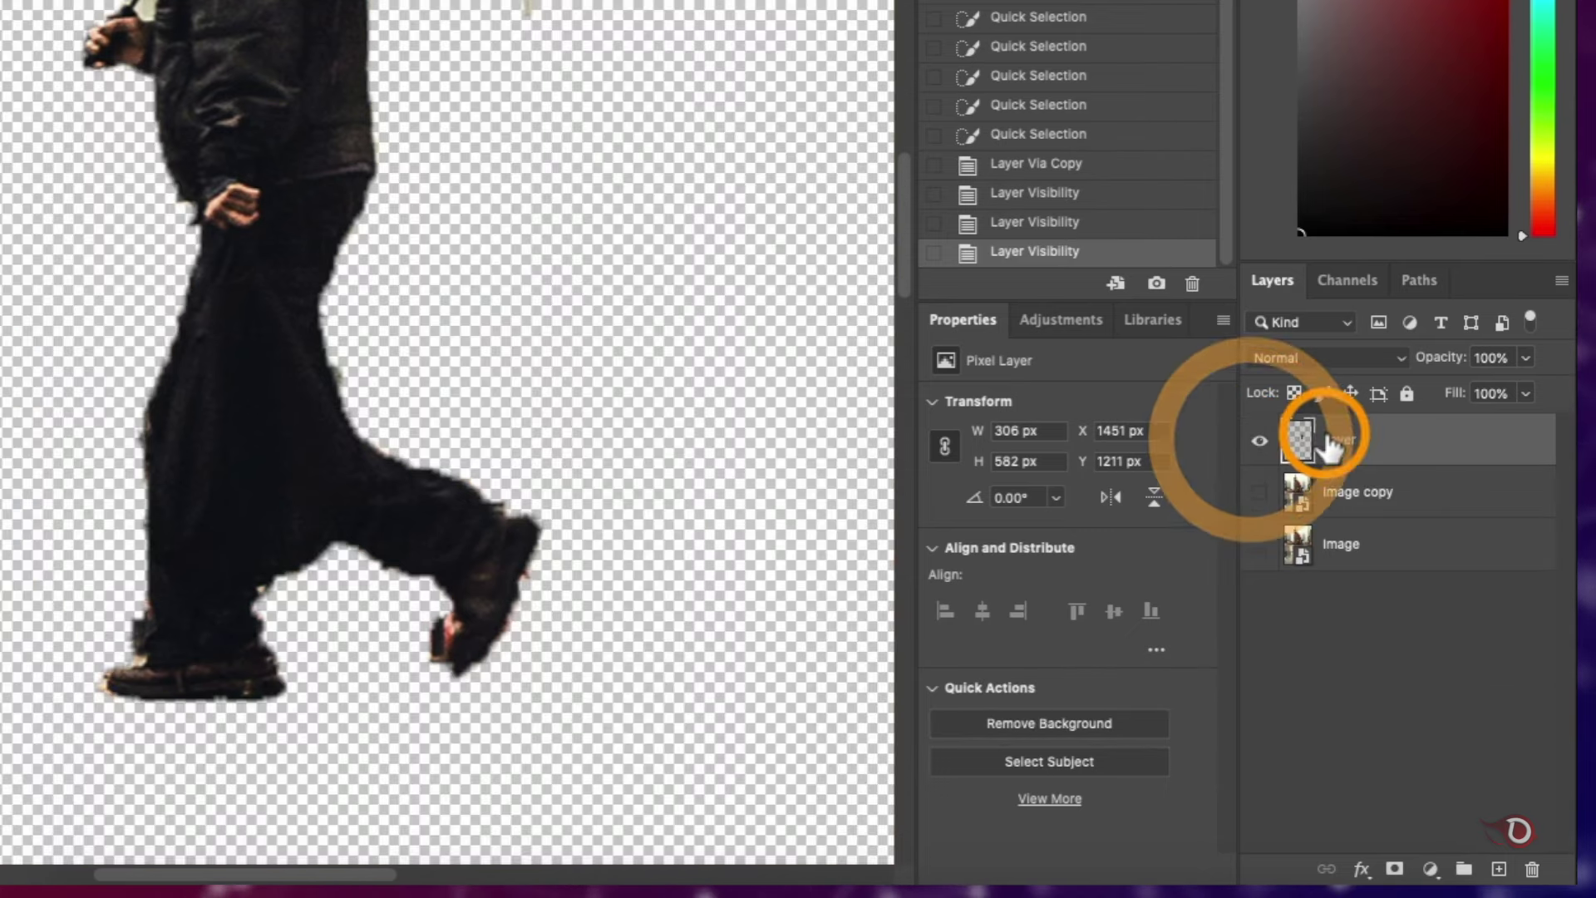
scroll(310, 275, down, 3)
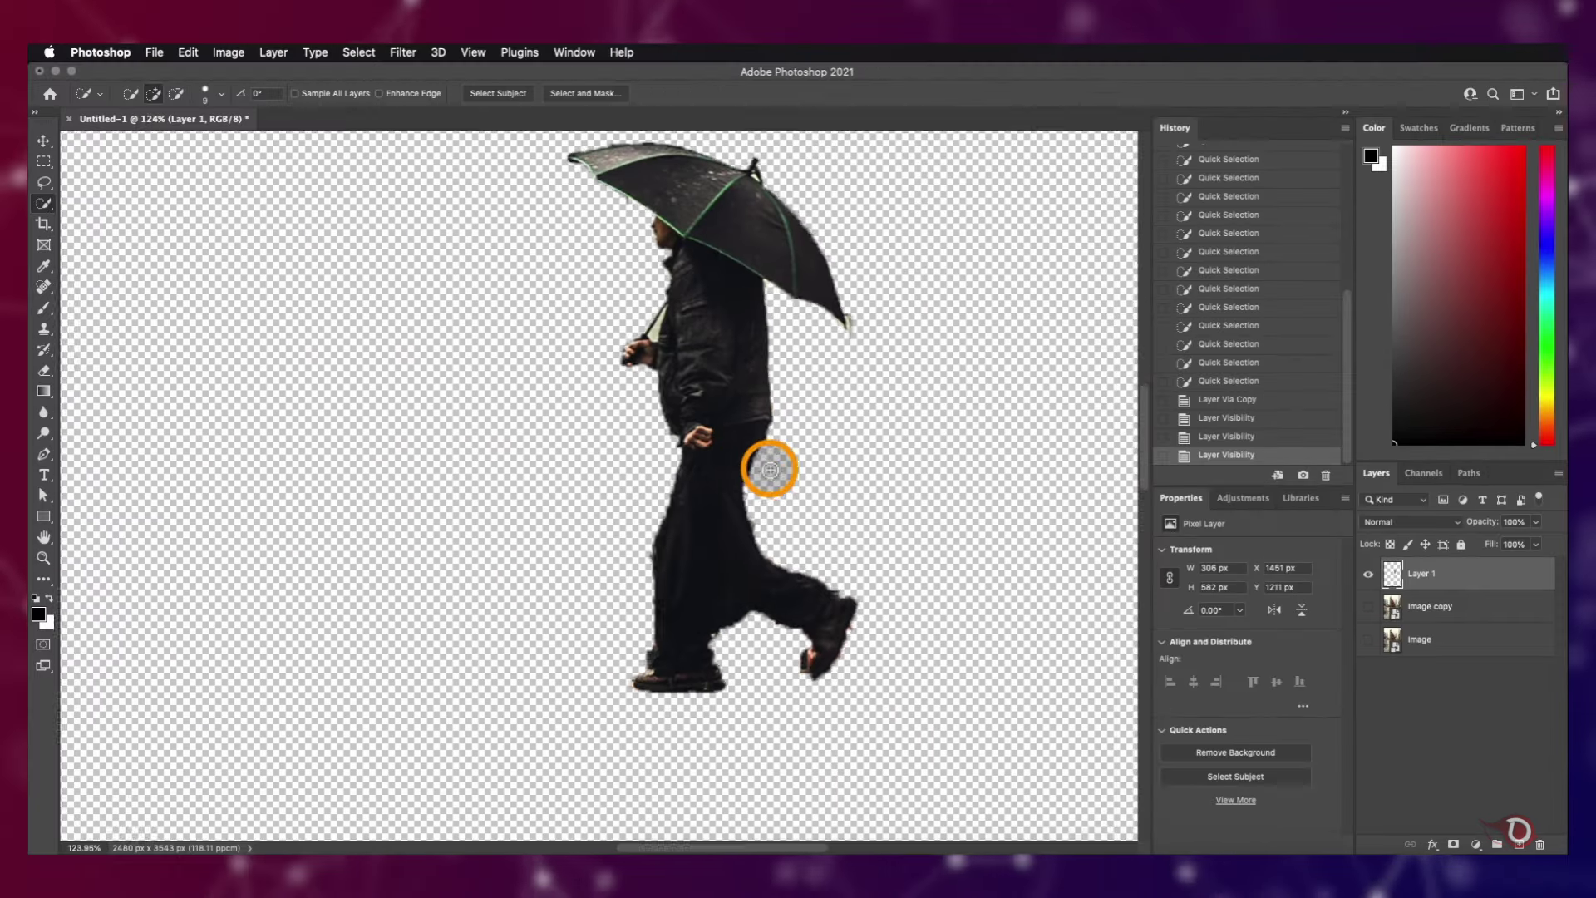
Erase the leftover background bits along the umbrella's edges on Layer 1 with the Eraser tool
scroll(770, 469, up, 3)
scroll(762, 465, up, 5)
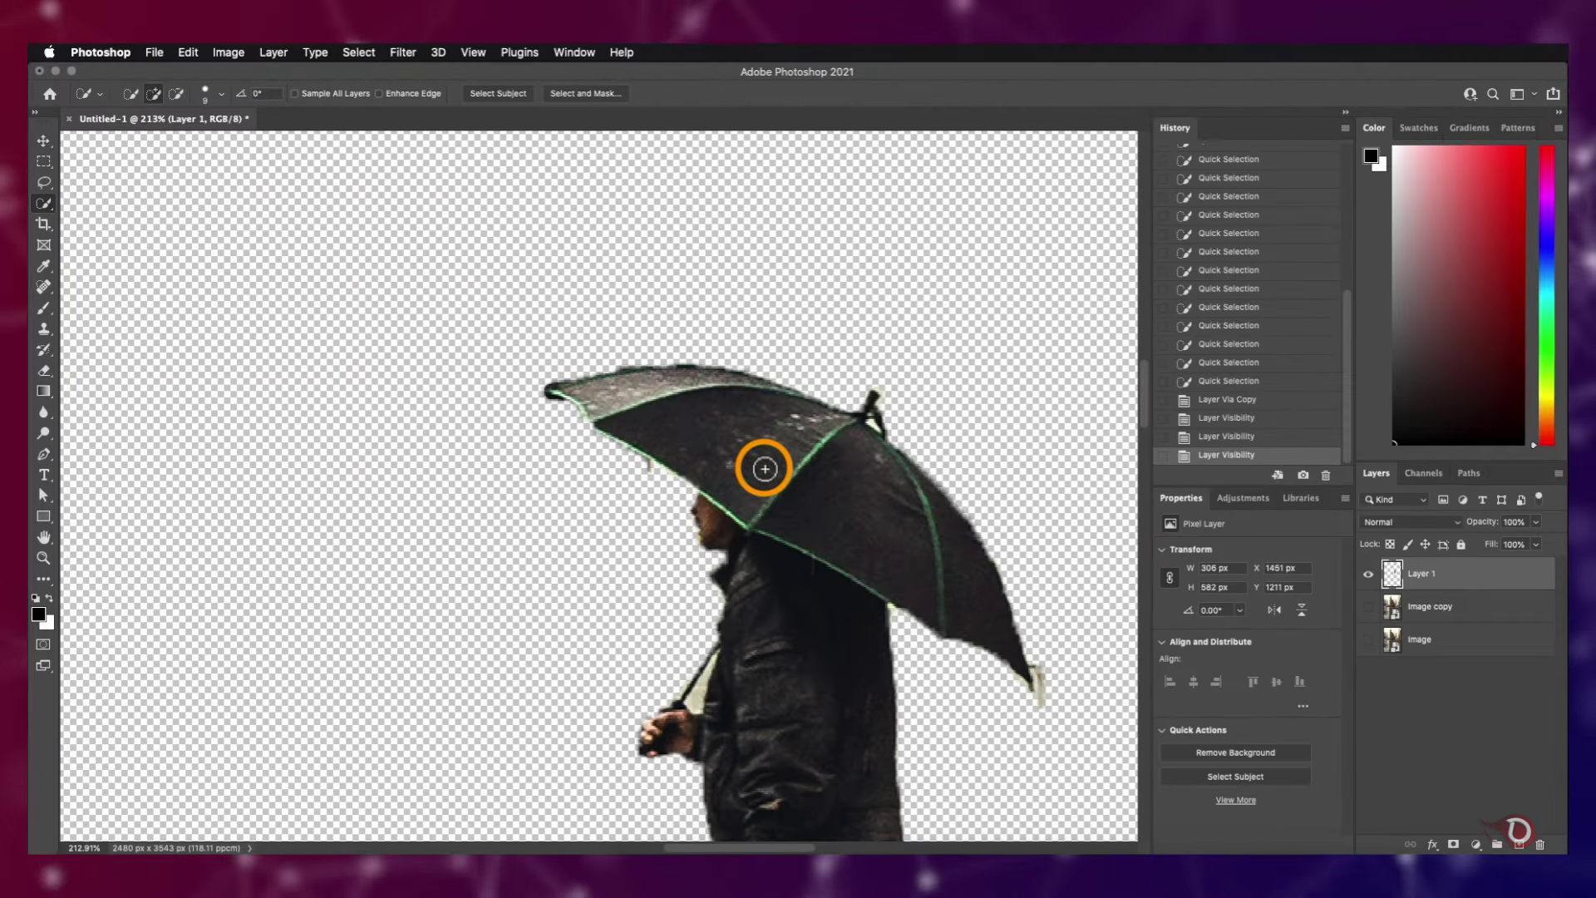
scroll(763, 465, up, 2)
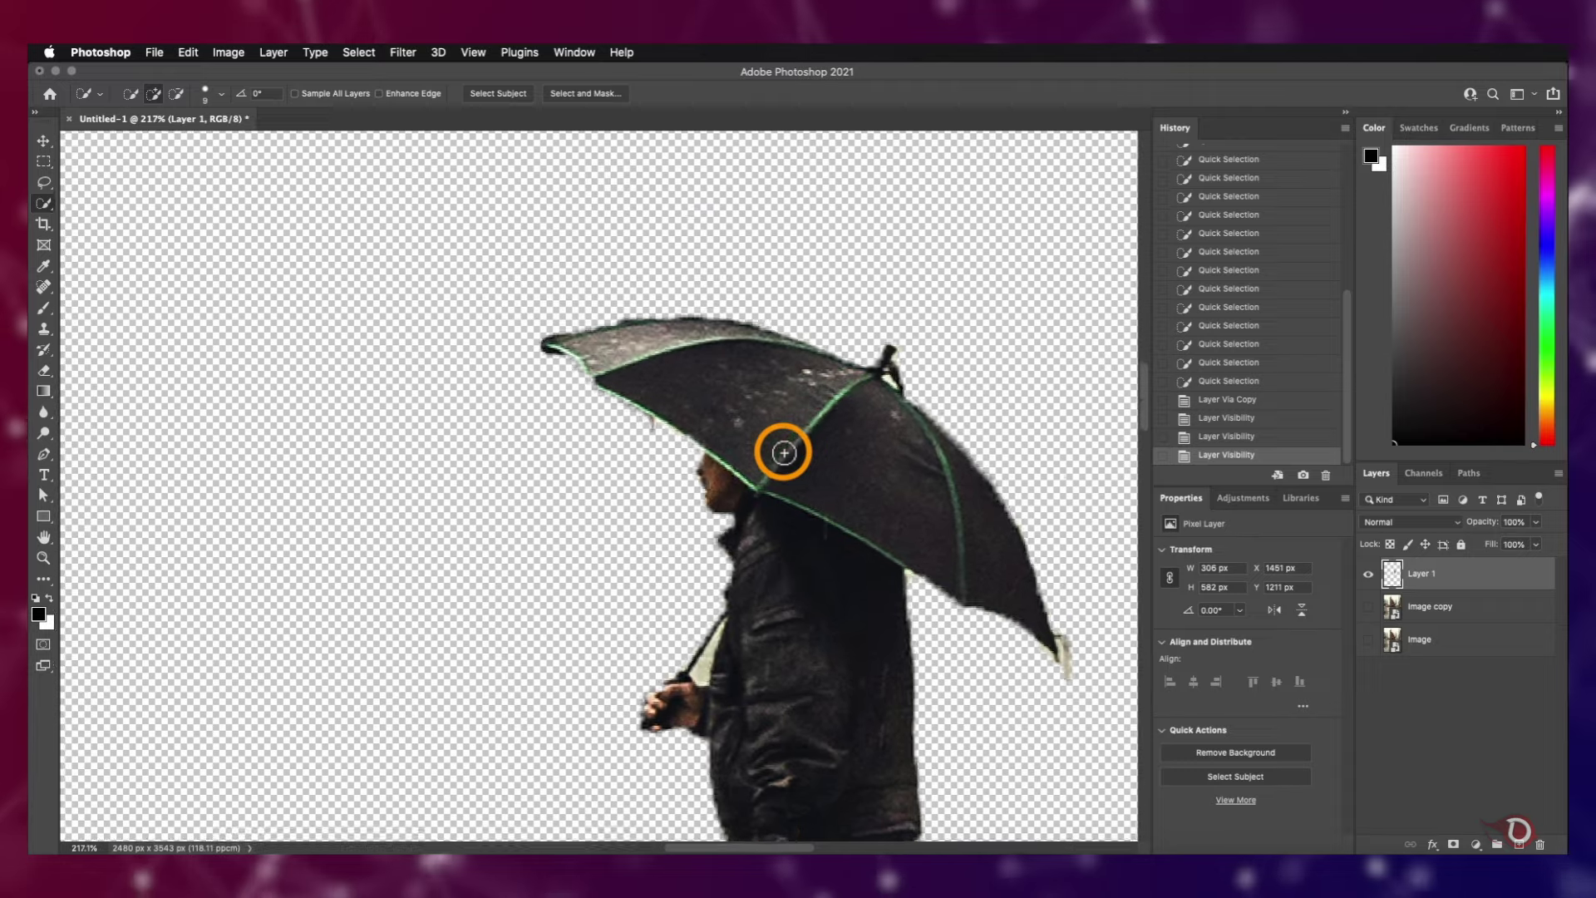
scroll(783, 453, up, 2)
drag(933, 427, 829, 419)
scroll(831, 422, up, 2)
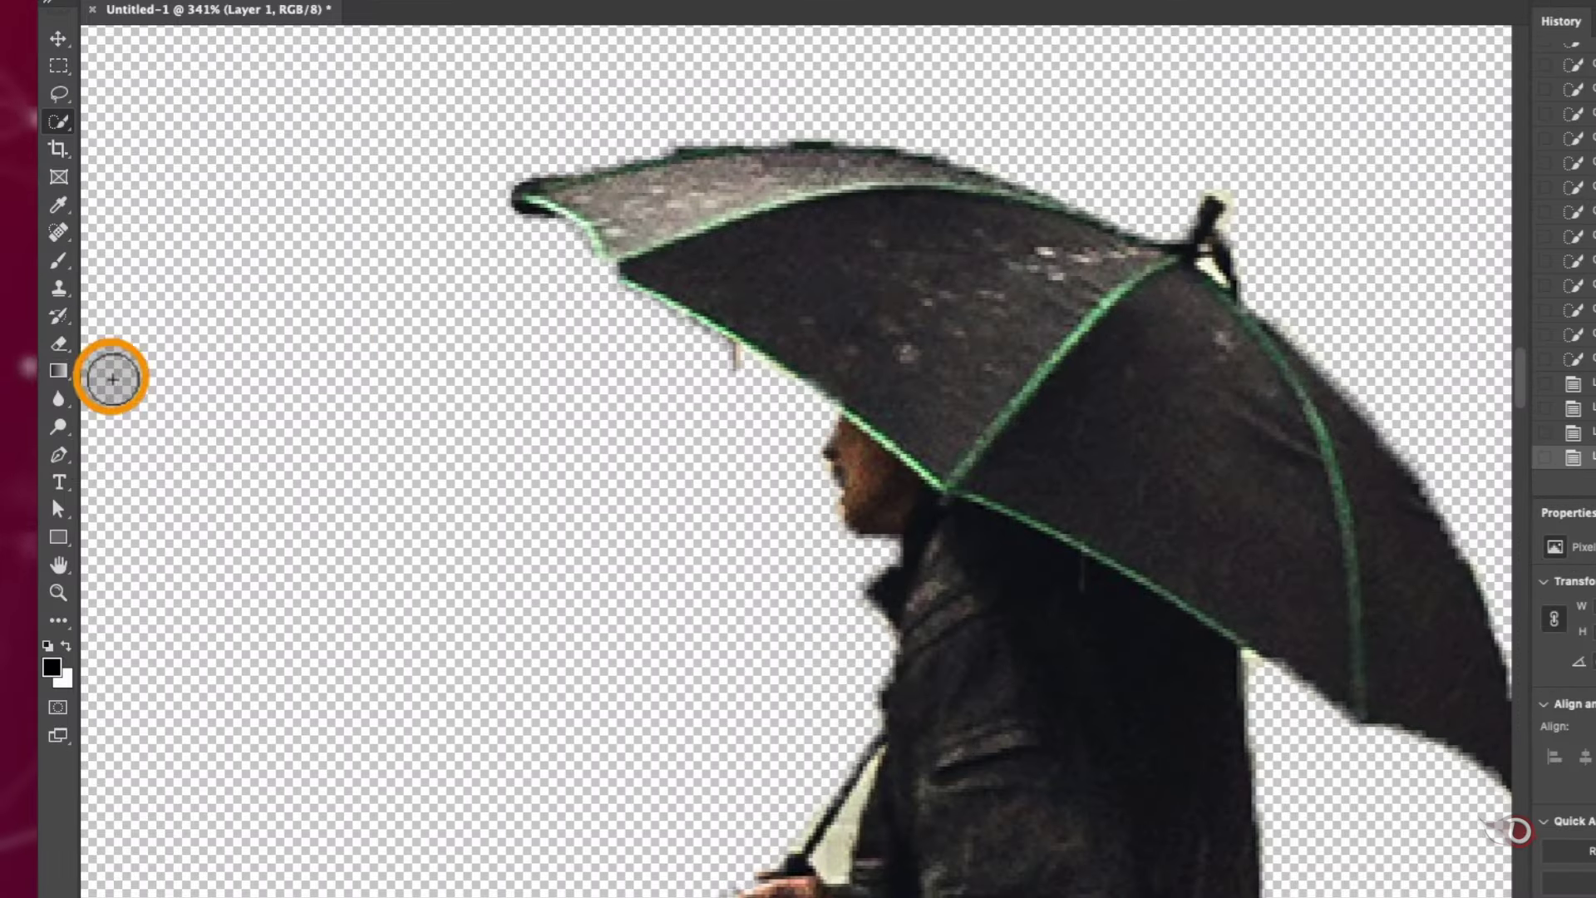
click(44, 371)
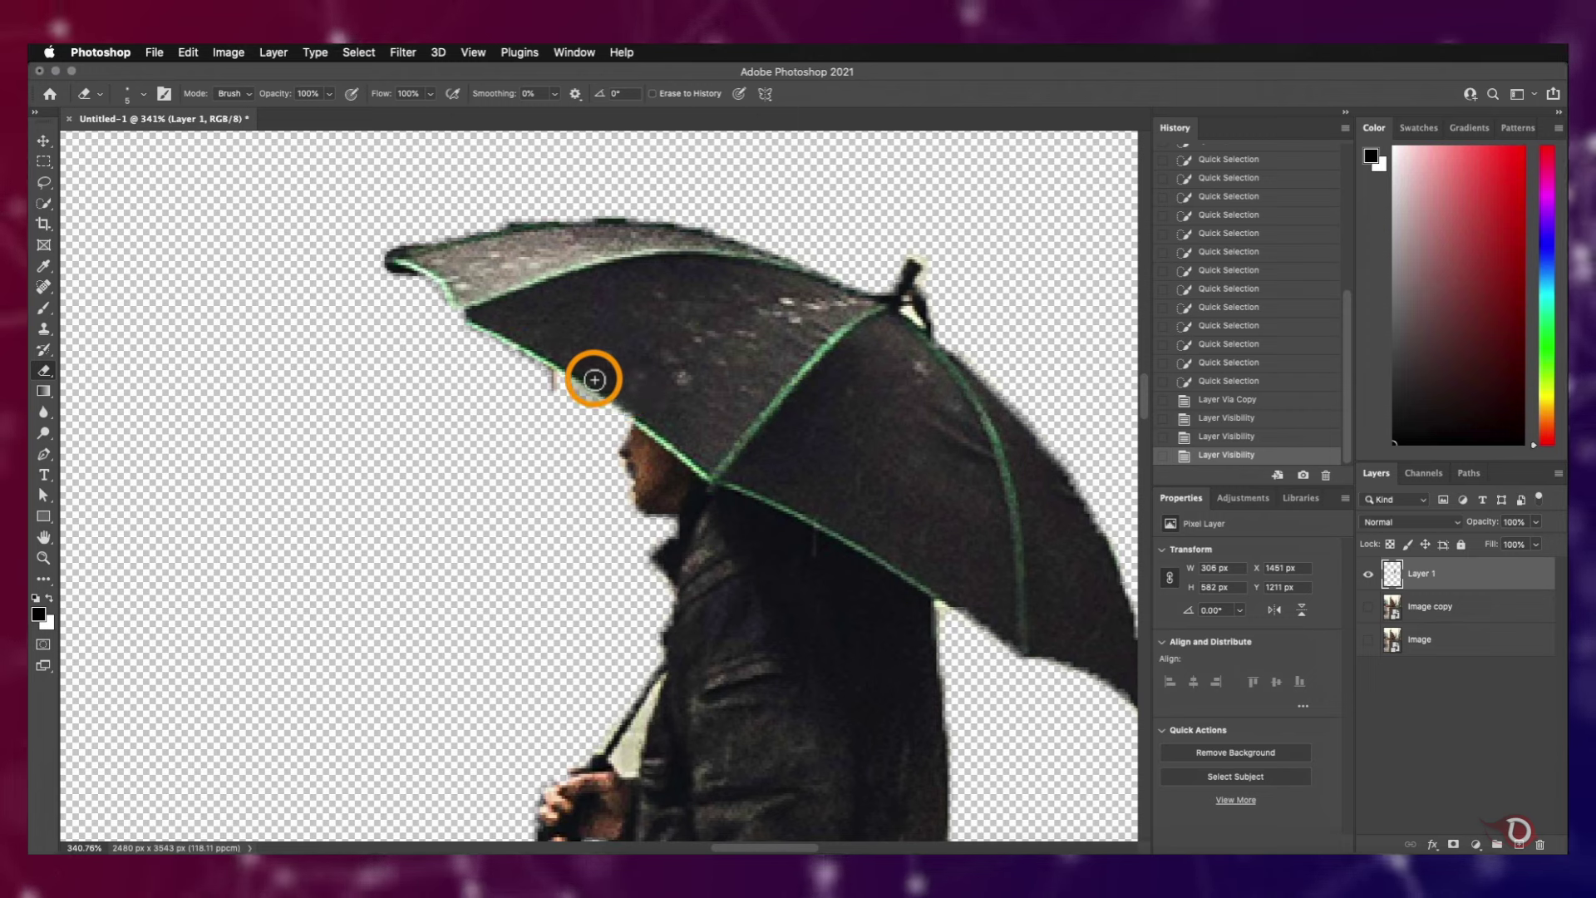
mouse_move(492, 347)
mouse_down()
mouse_move(390, 270)
mouse_move(418, 241)
mouse_move(399, 240)
mouse_move(564, 221)
mouse_up()
key(super+z)
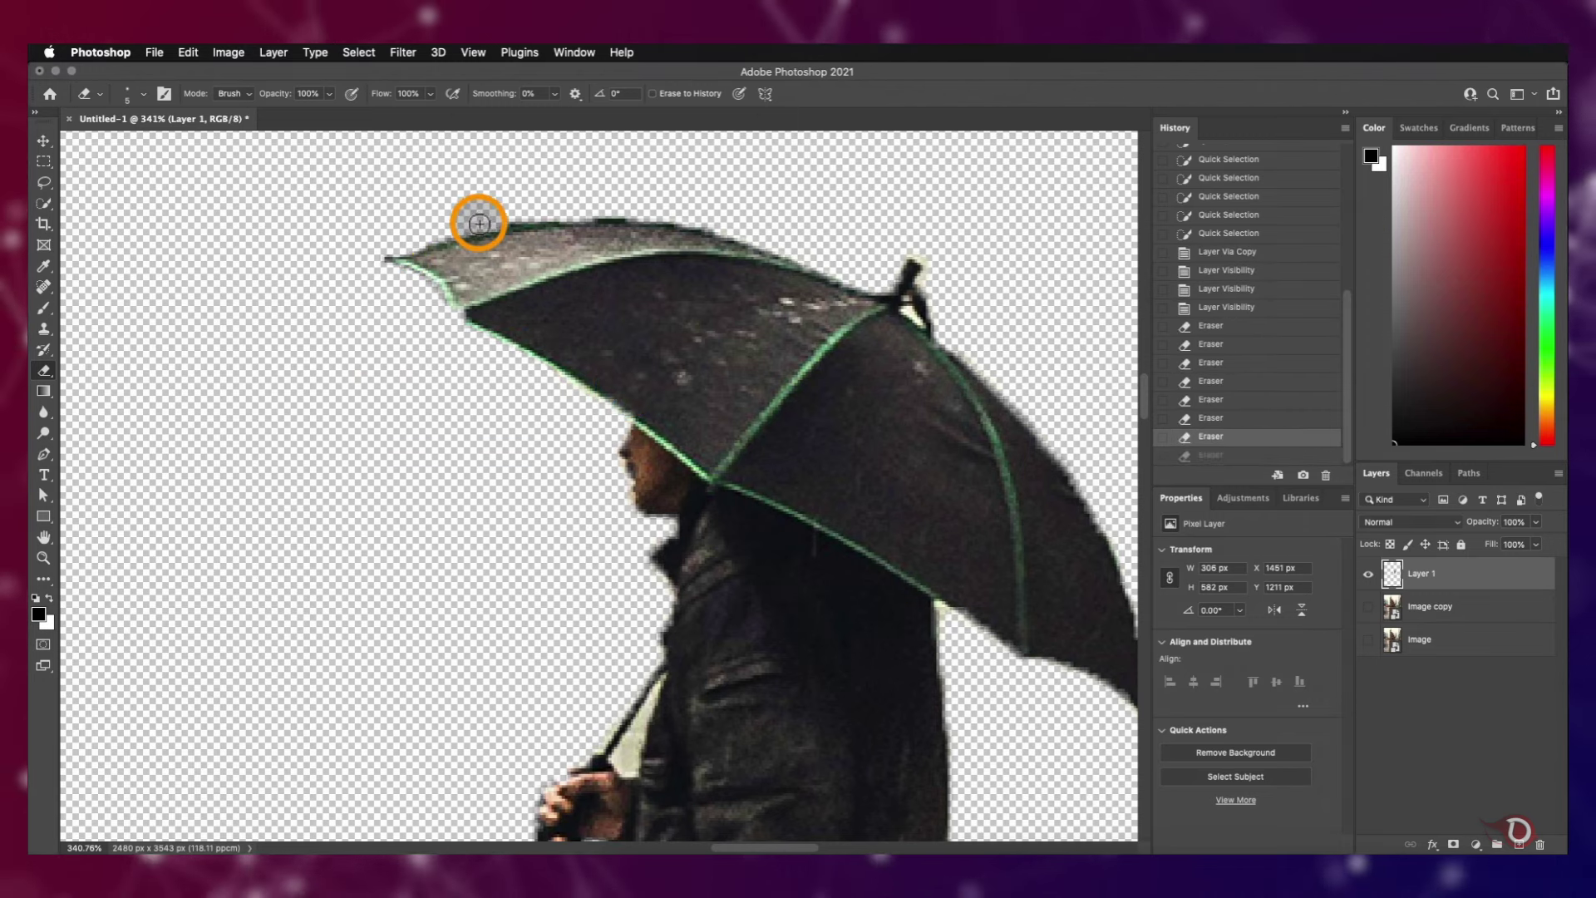
click(409, 236)
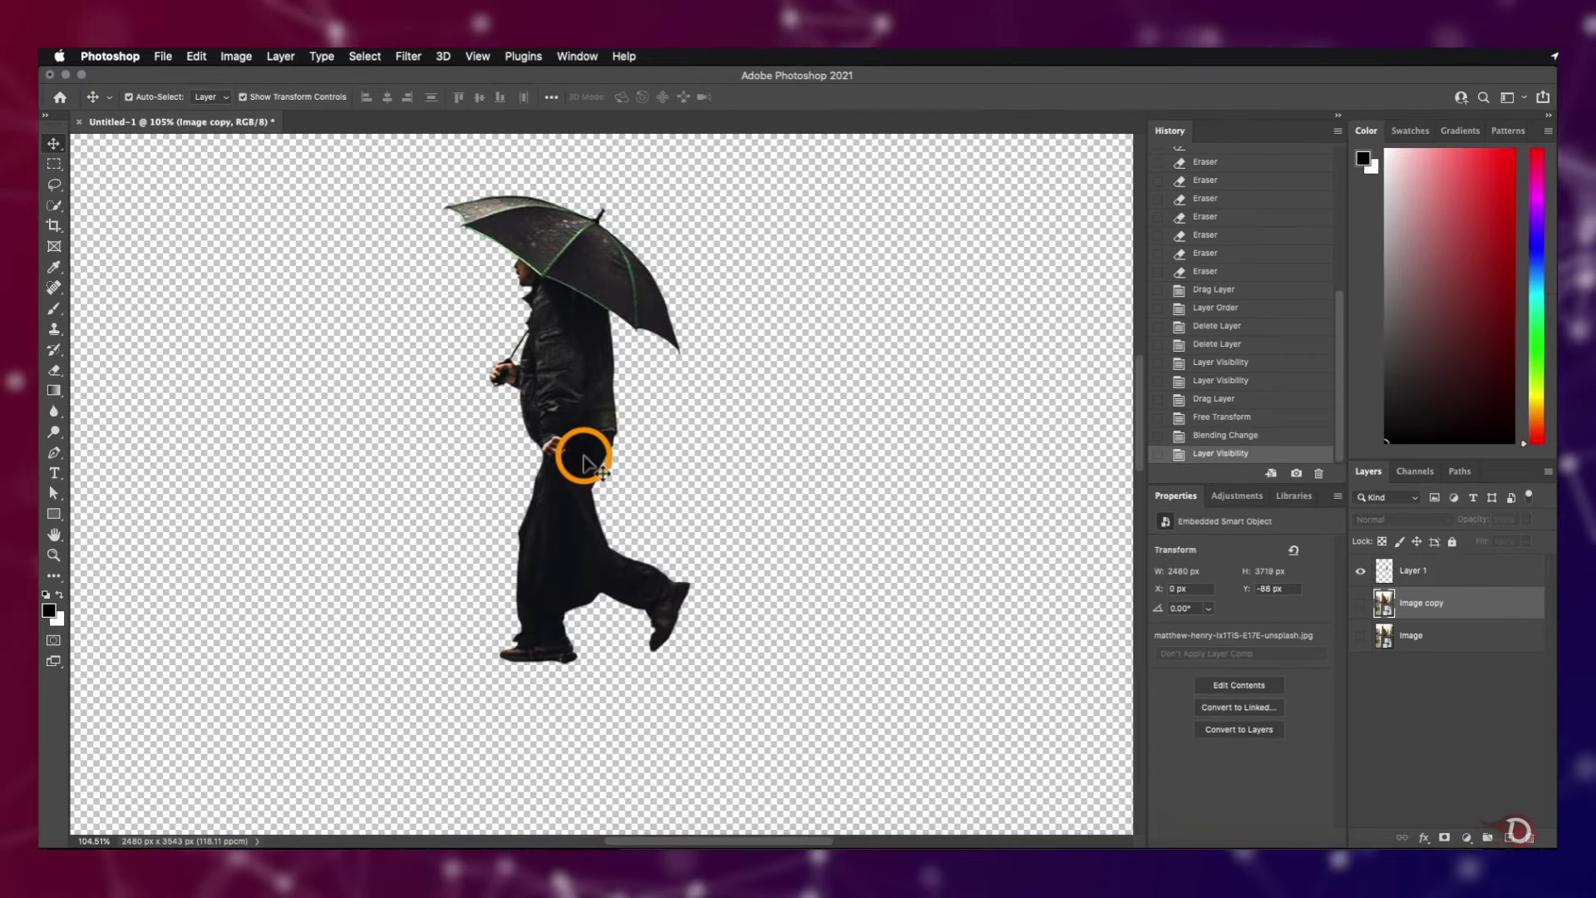
Turn the visibility of the Image copy and Image layers back on
scroll(582, 449, up, 5)
scroll(709, 488, down, 4)
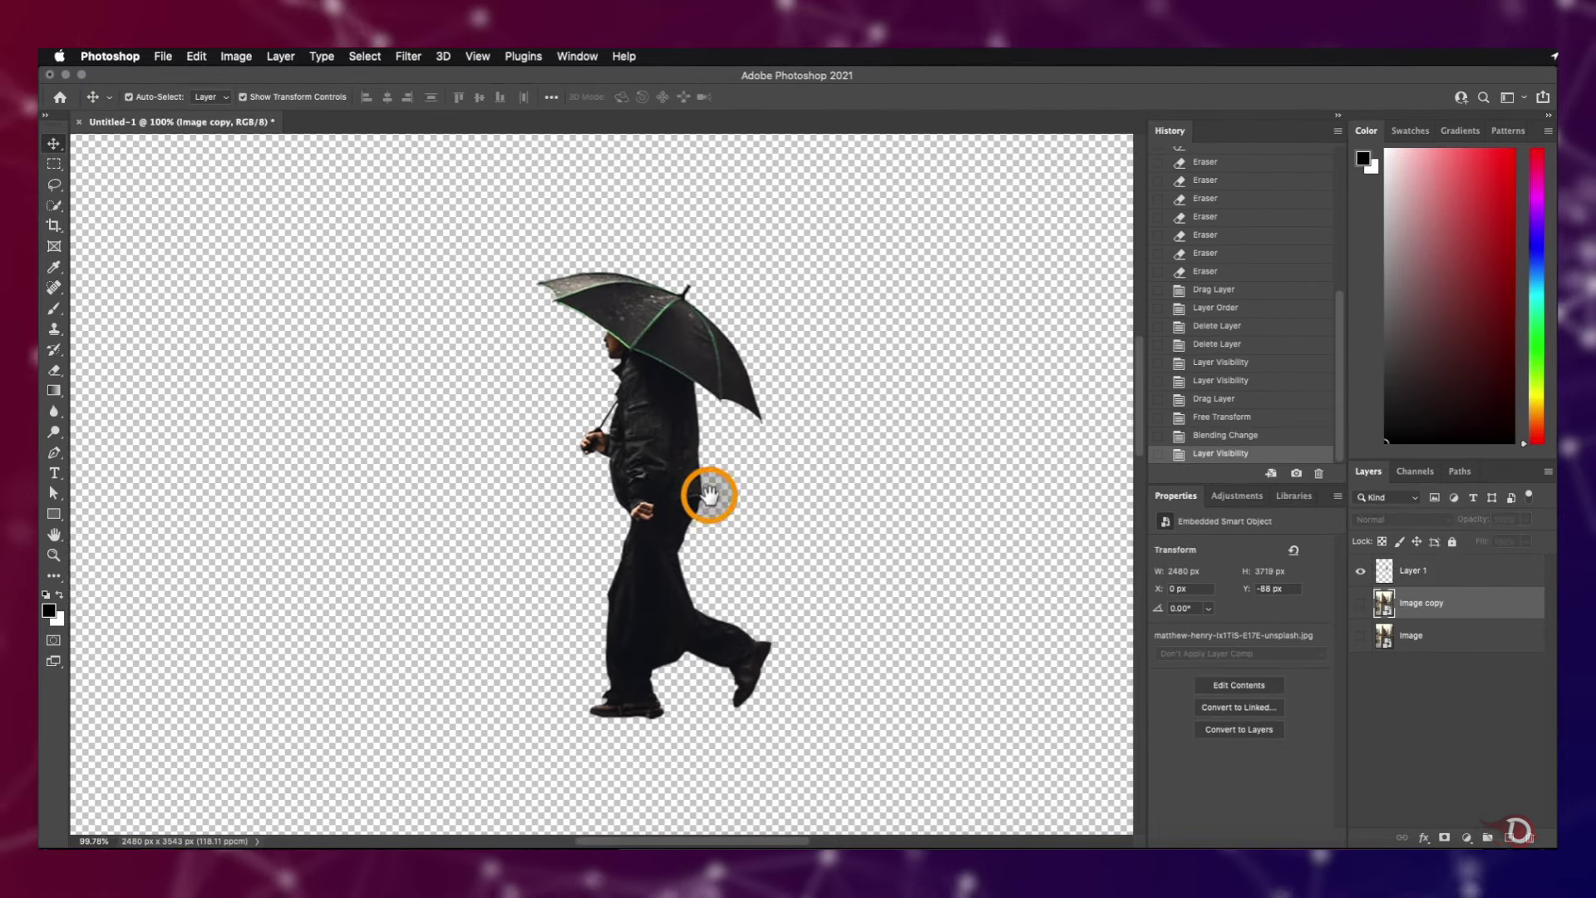
alt+click(1356, 572)
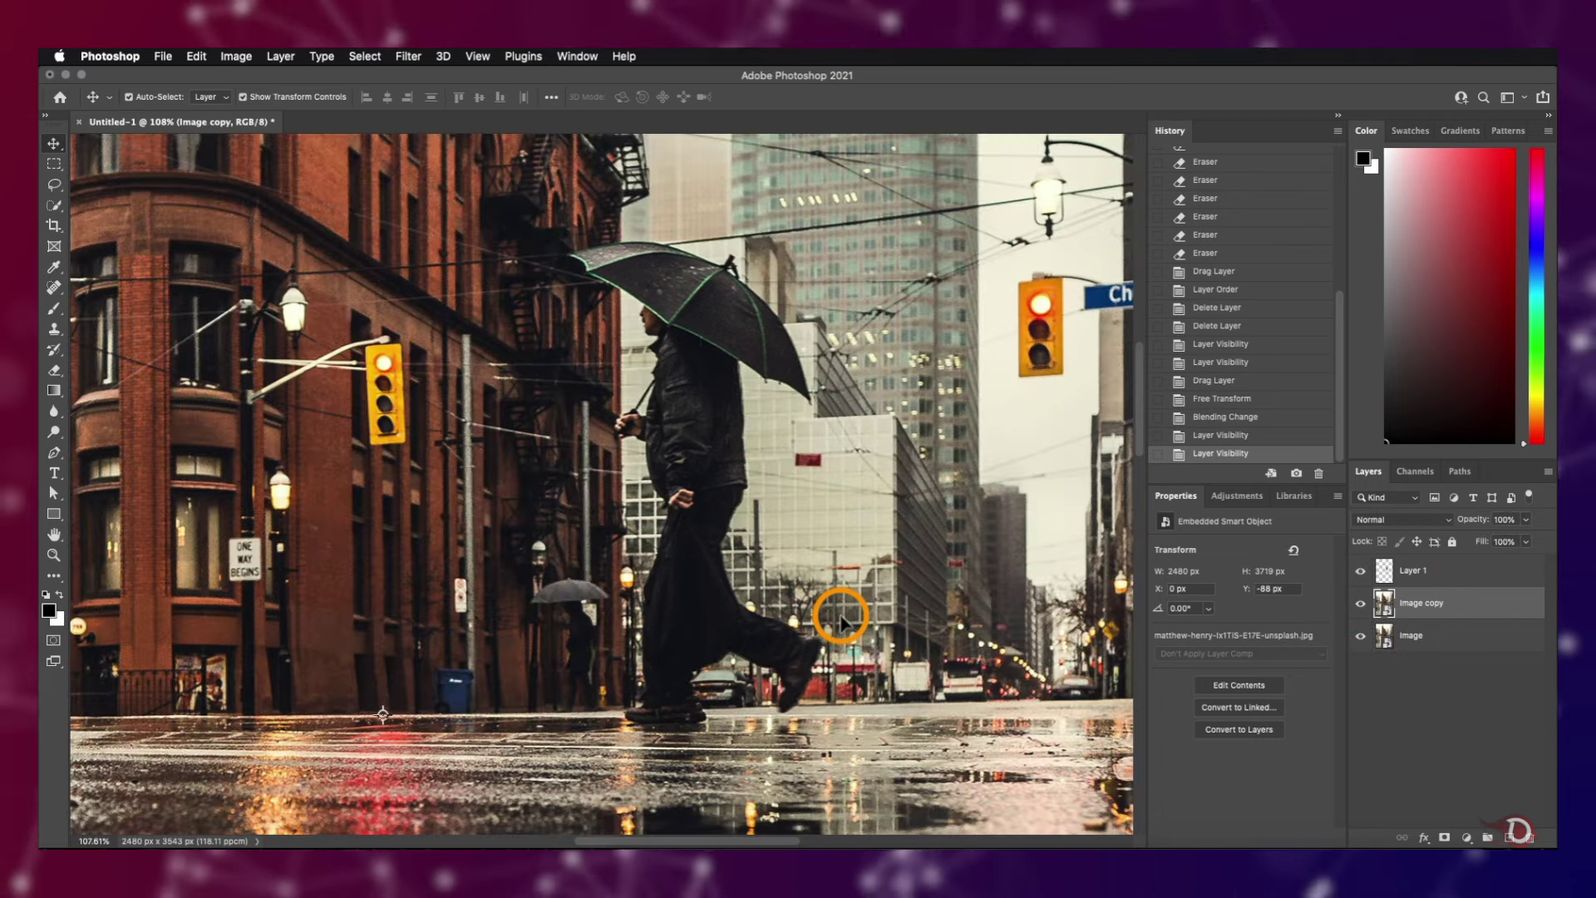
Start a Blur Gallery Path Blur on the Image copy layer and turn off Centered Blur
scroll(815, 623, down, 5)
scroll(723, 615, up, 3)
scroll(726, 622, up, 4)
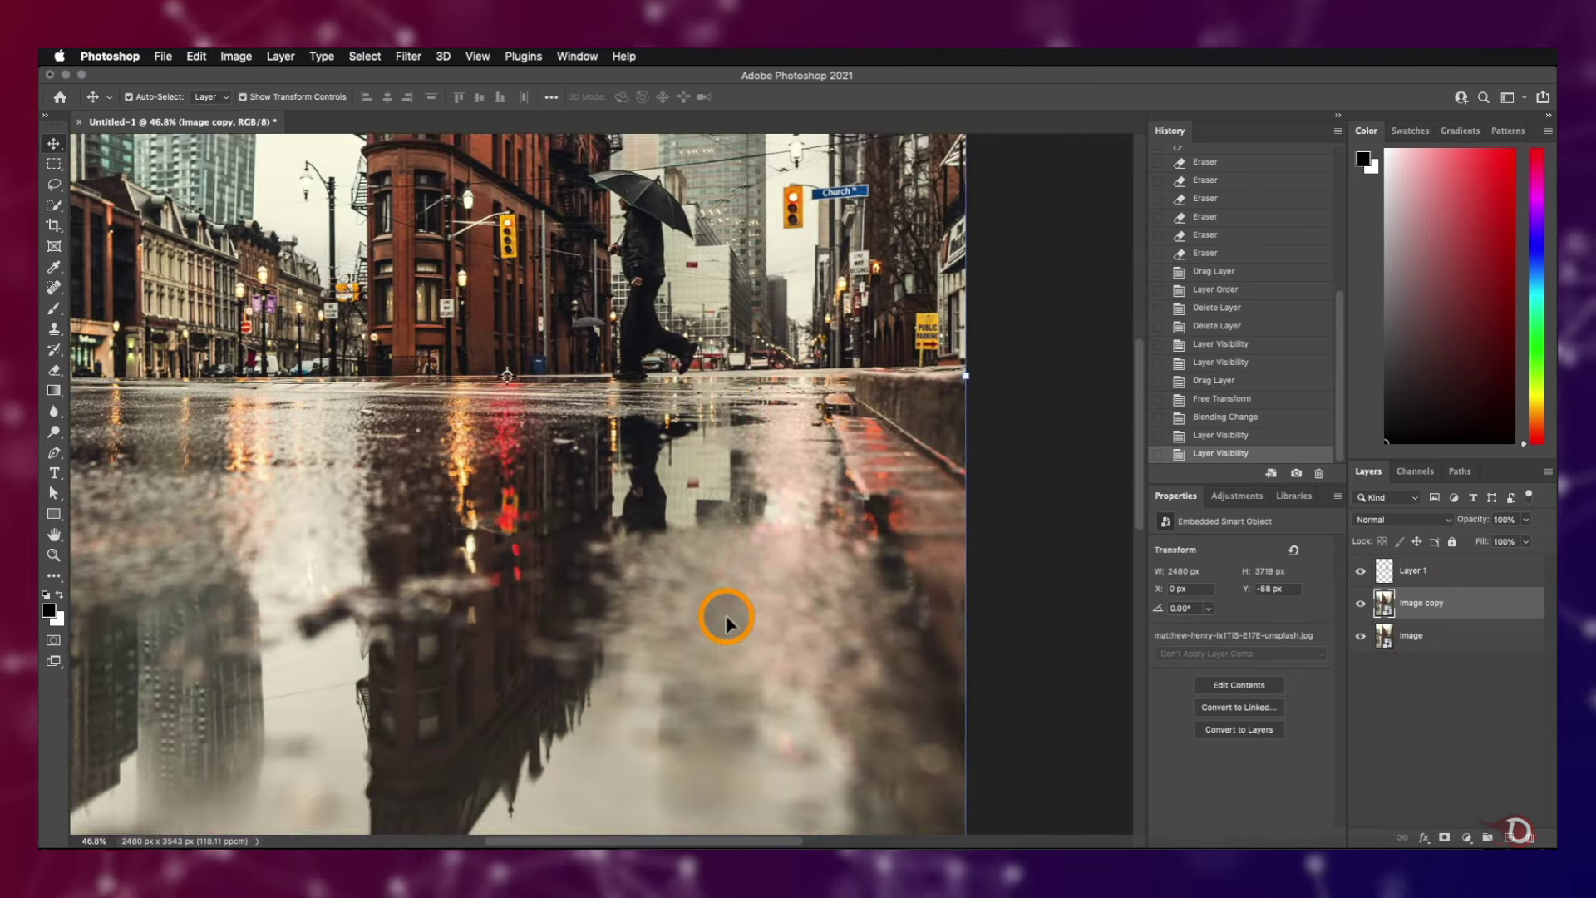
scroll(725, 622, down, 7)
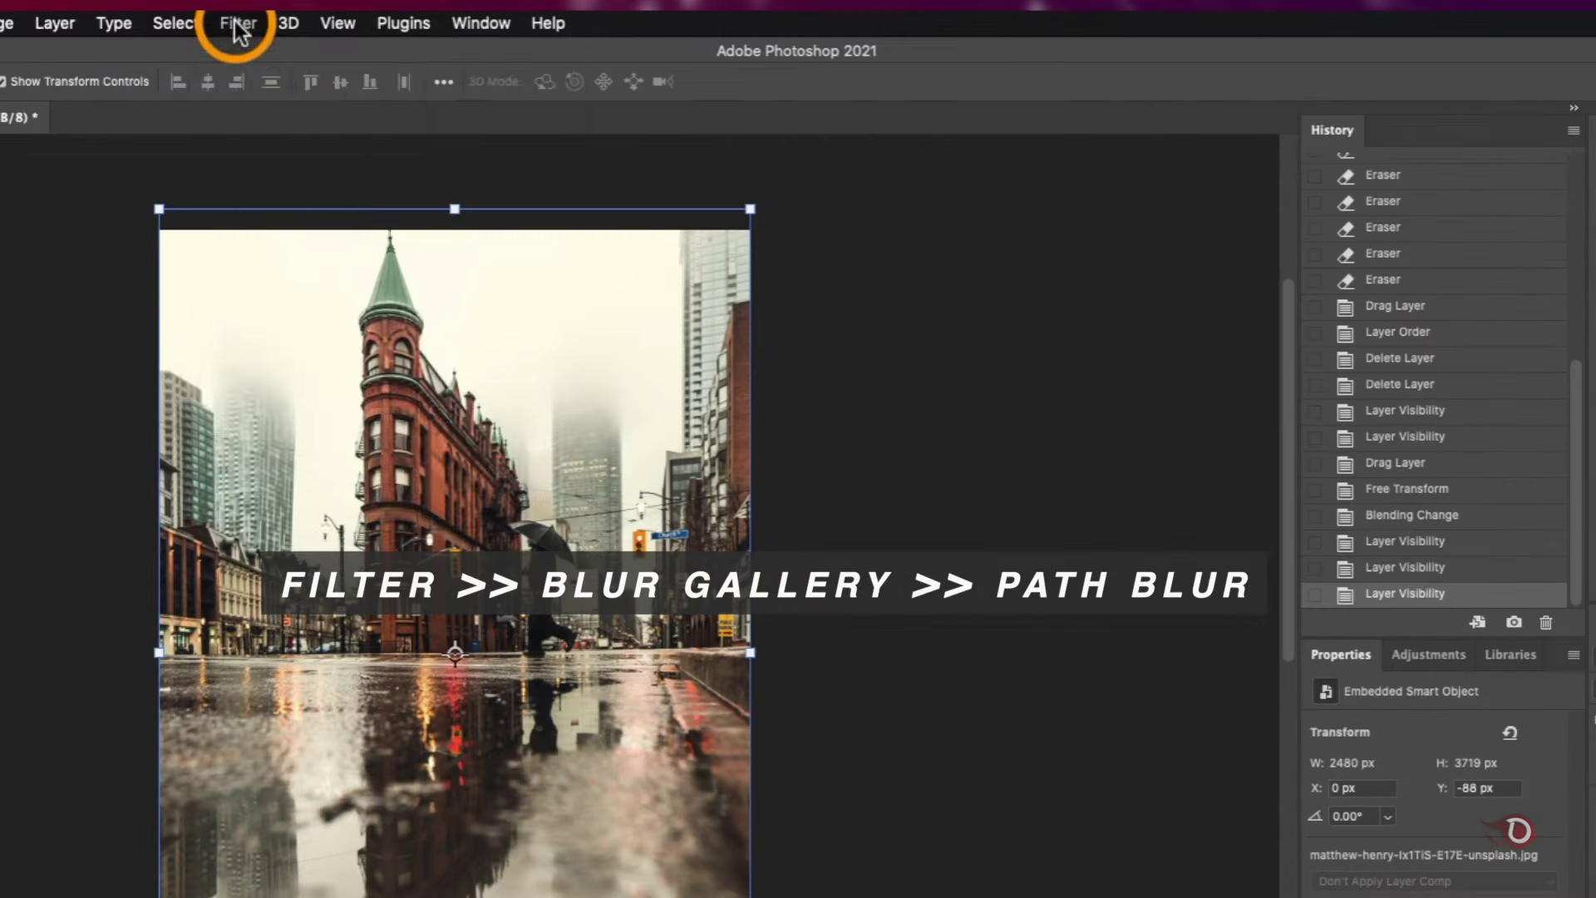
click(406, 56)
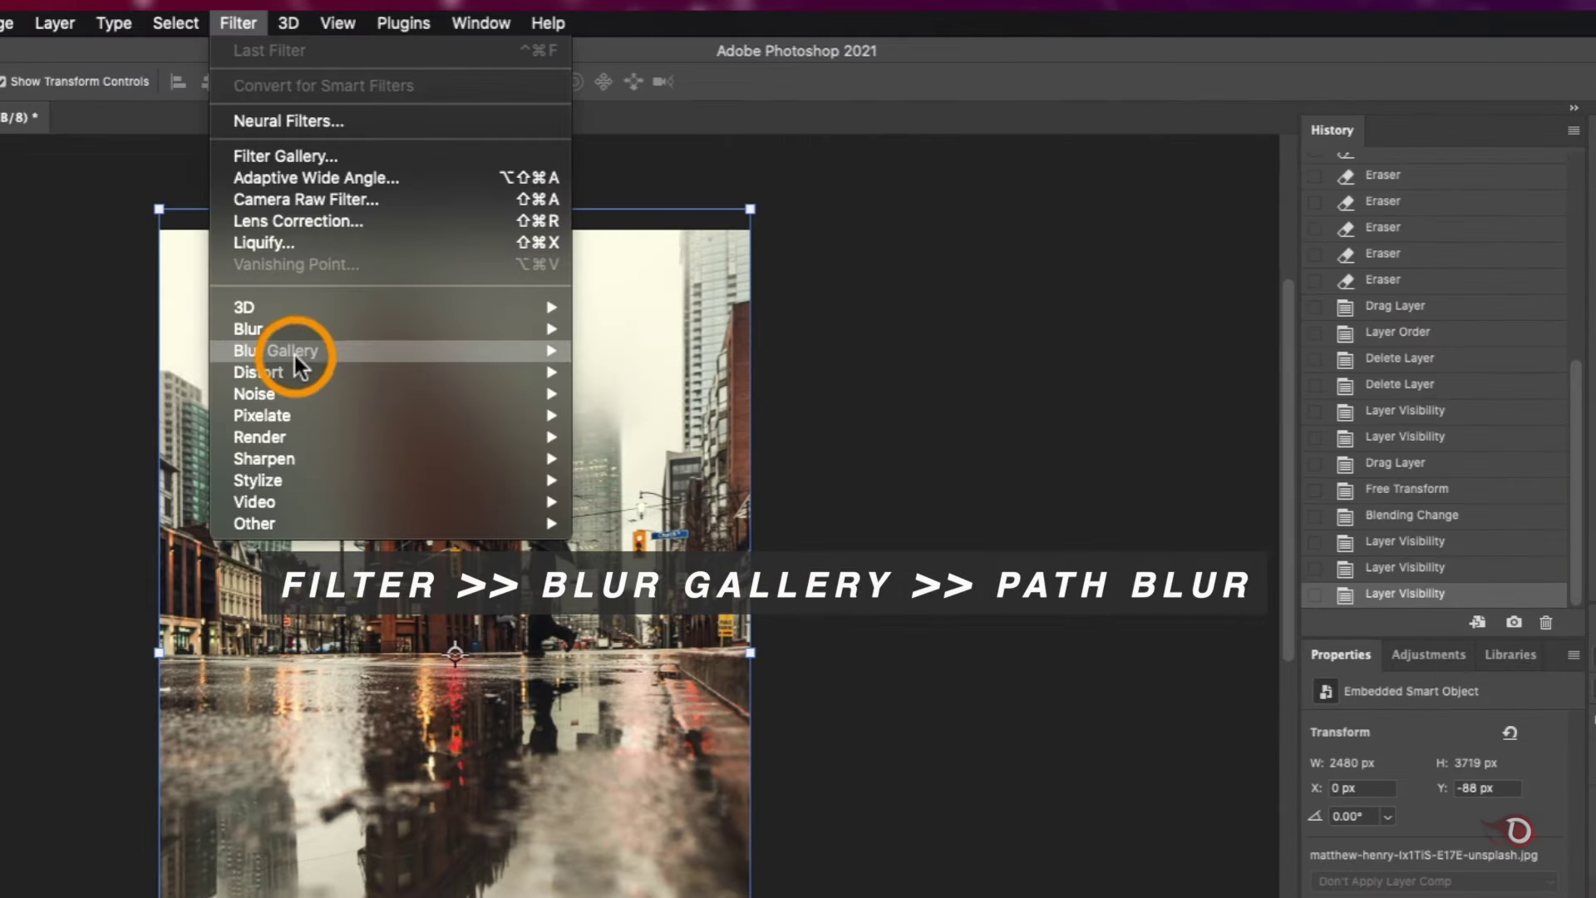
mouse_move(346, 352)
click(660, 421)
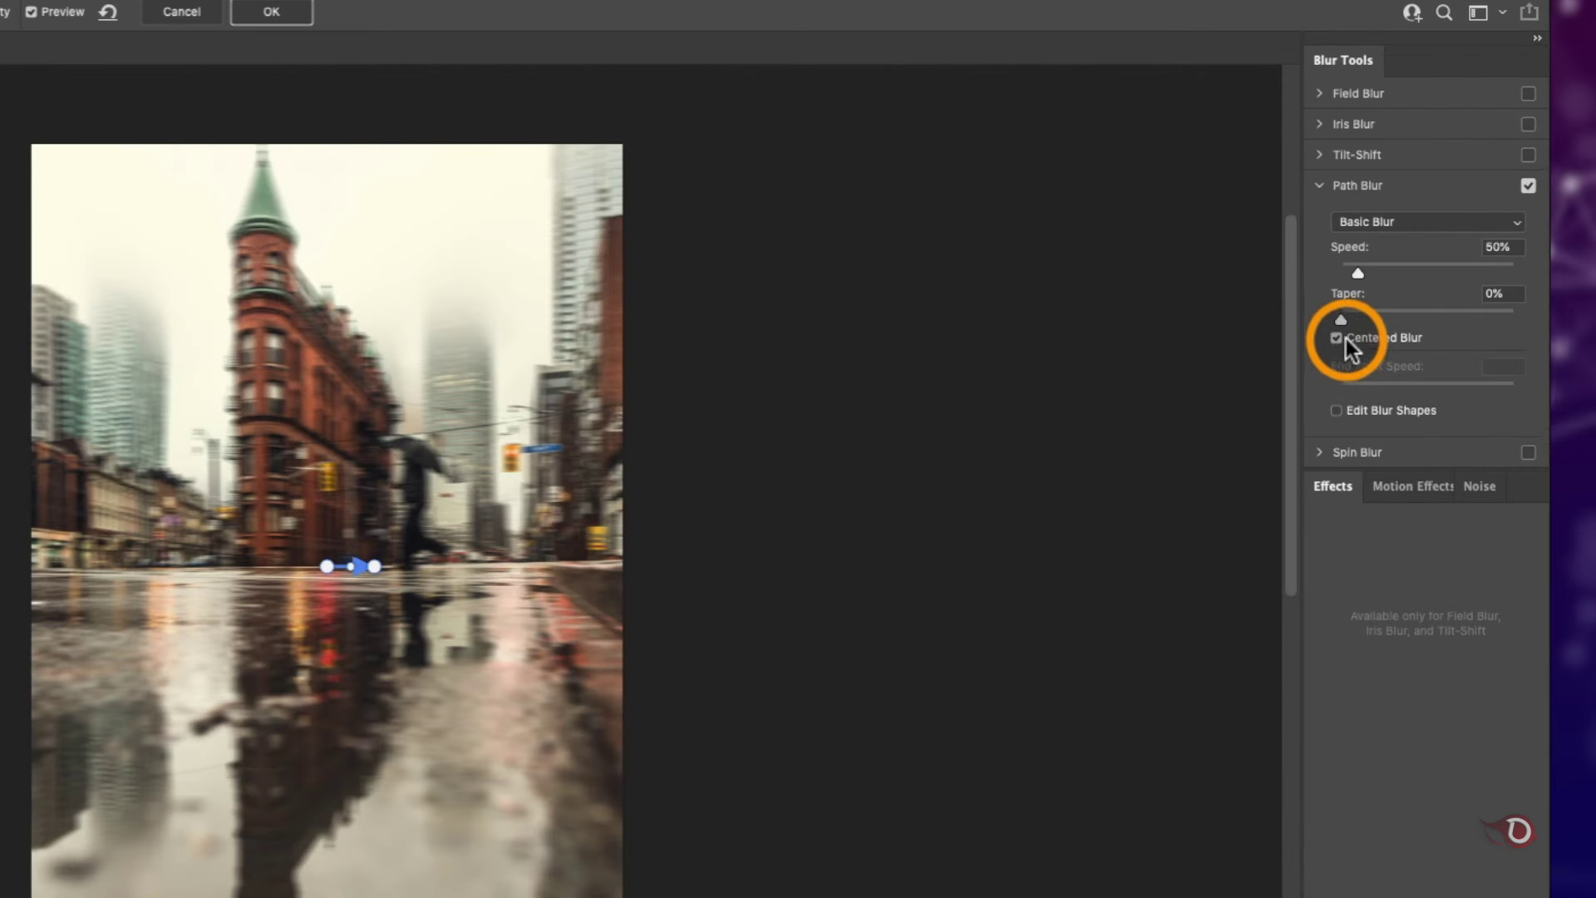
click(1335, 340)
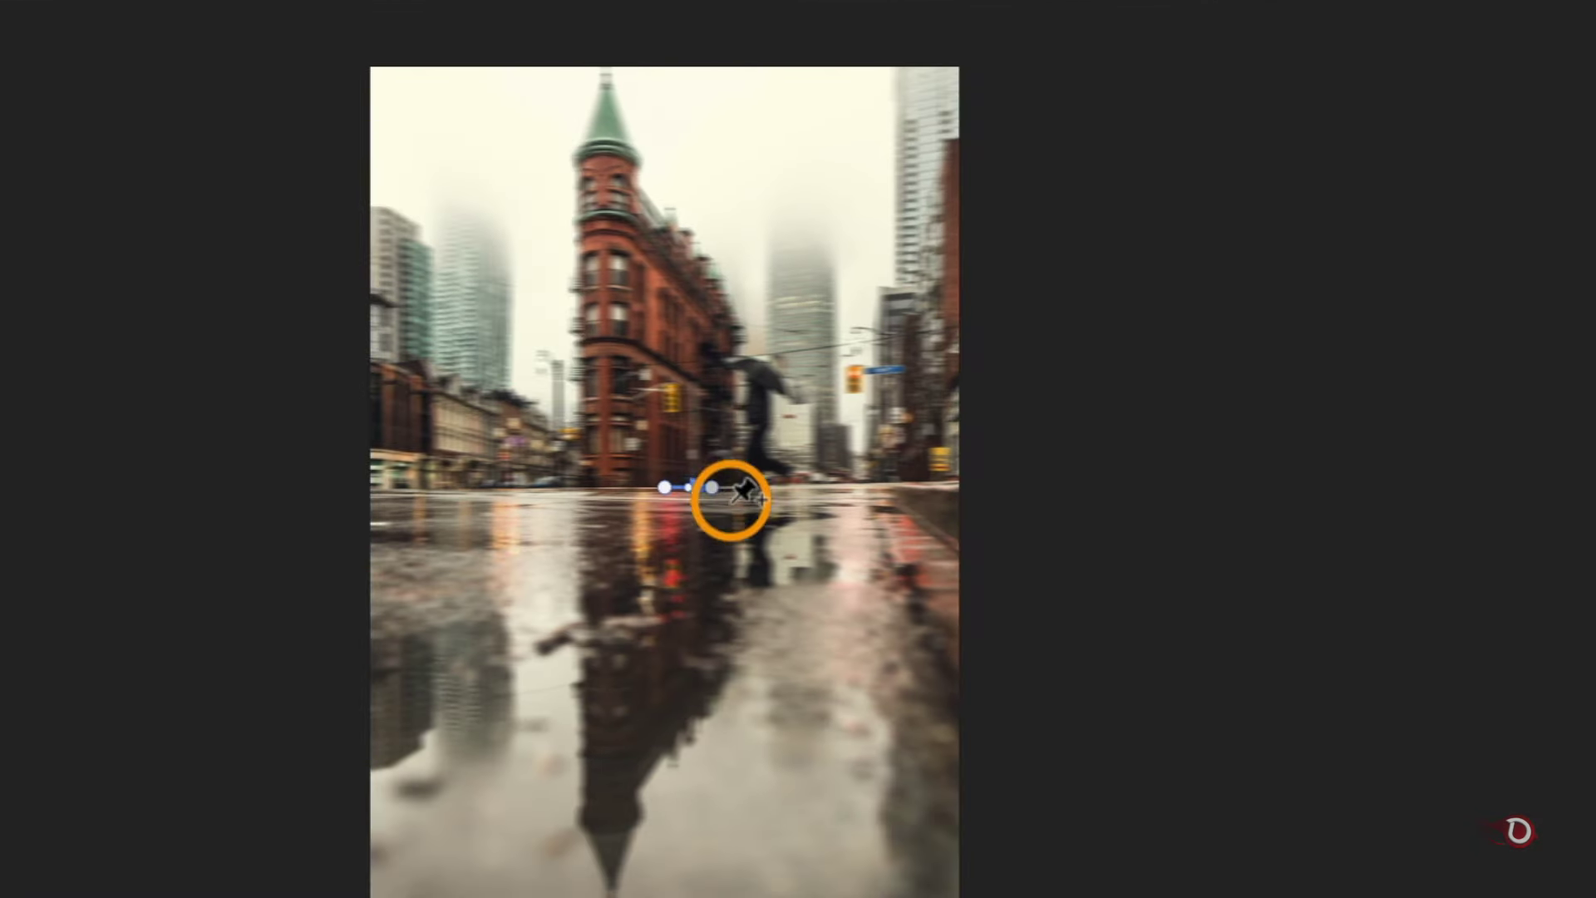
Stretch the blur path vertically from the street horizon to the sky, set Speed to 248% and Taper to 20%, and apply the Path Blur
drag(712, 486, 665, 366)
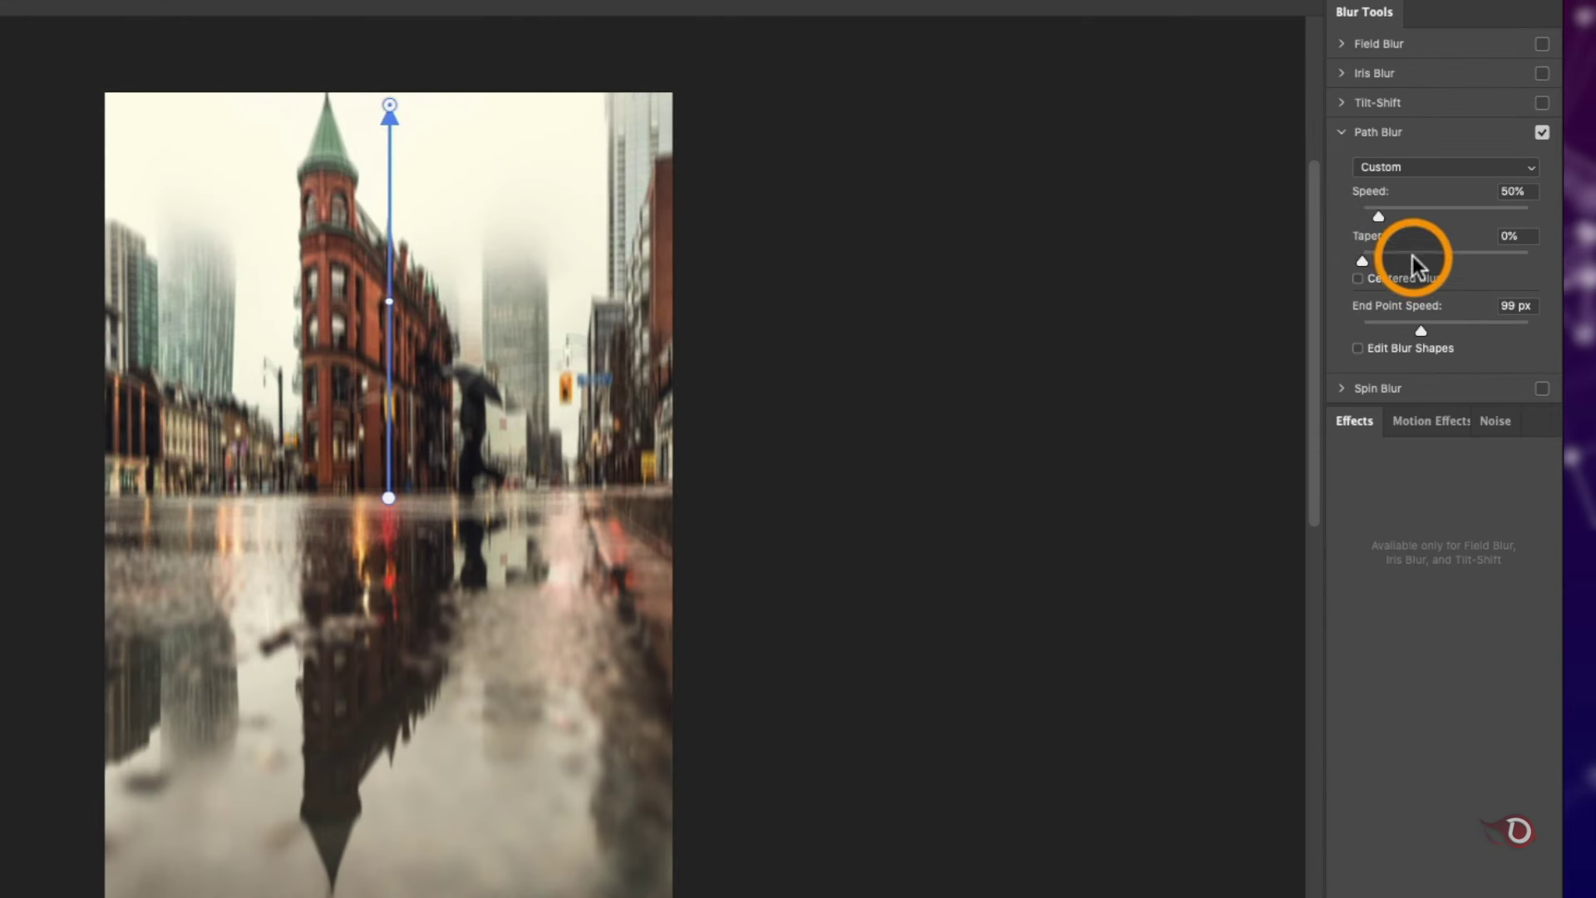
drag(1376, 215, 1429, 215)
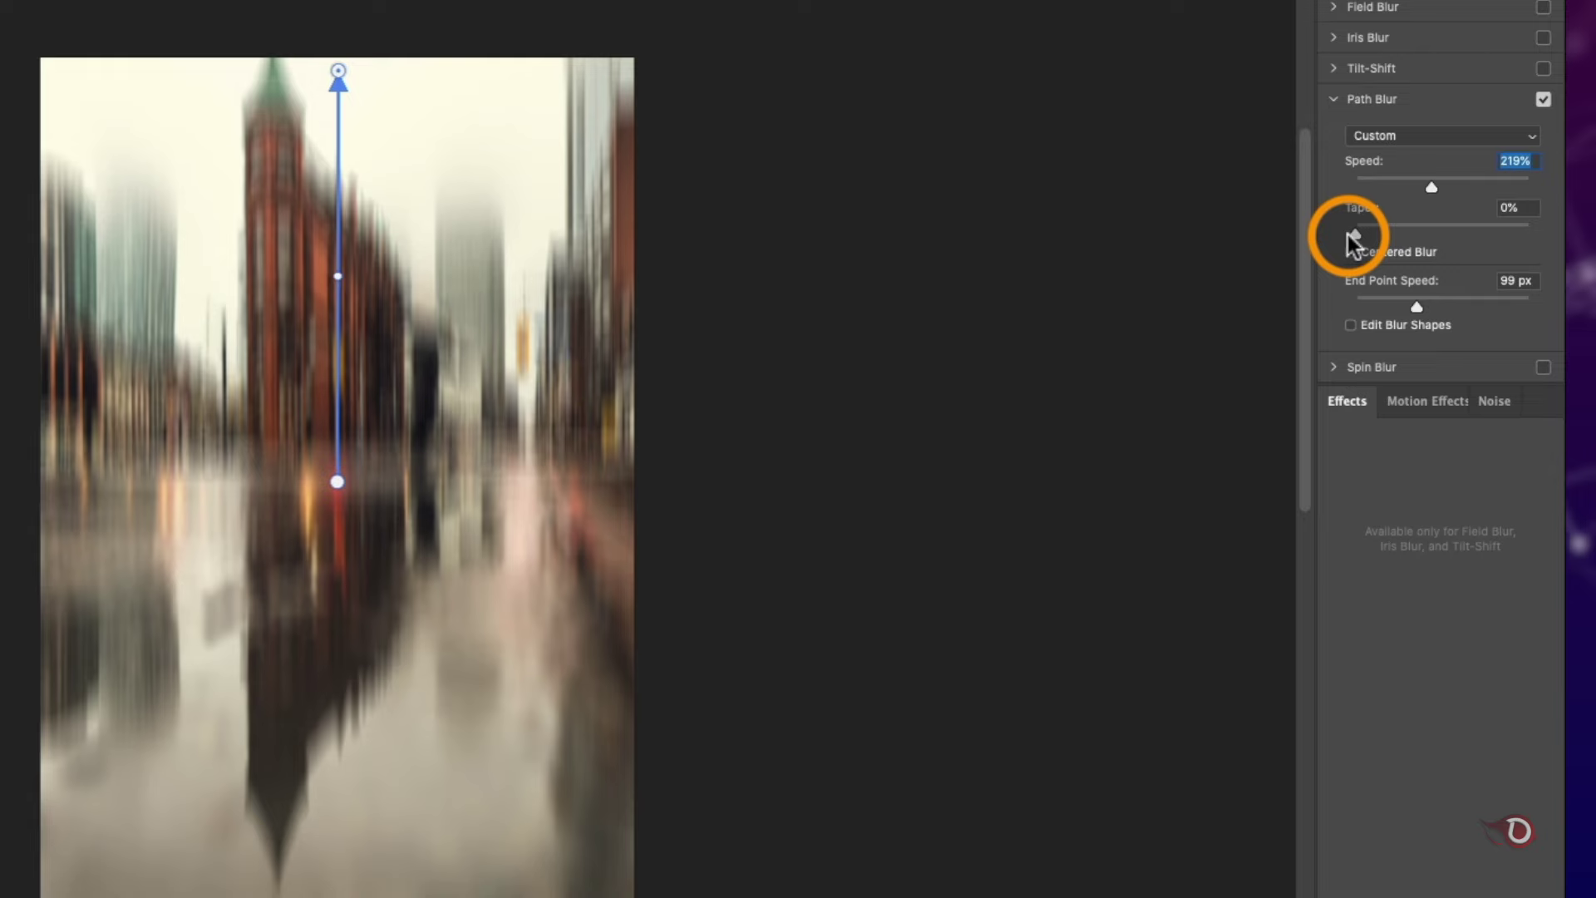
drag(1348, 235, 1408, 233)
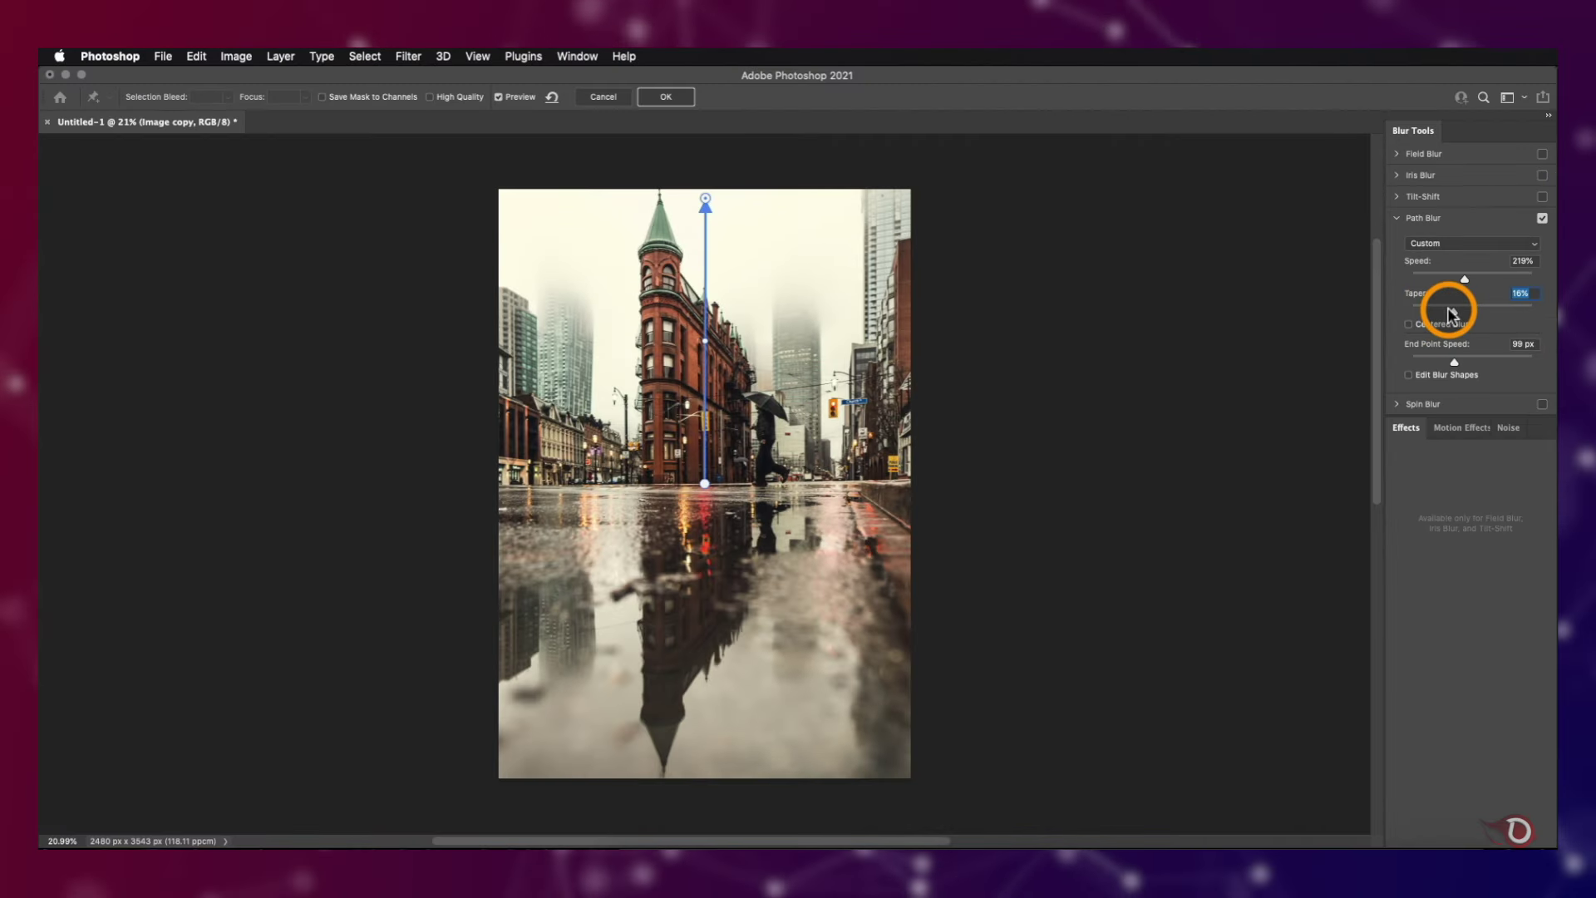
mouse_move(1448, 310)
mouse_down()
mouse_move(1475, 306)
mouse_move(1475, 277)
mouse_move(1471, 320)
mouse_up()
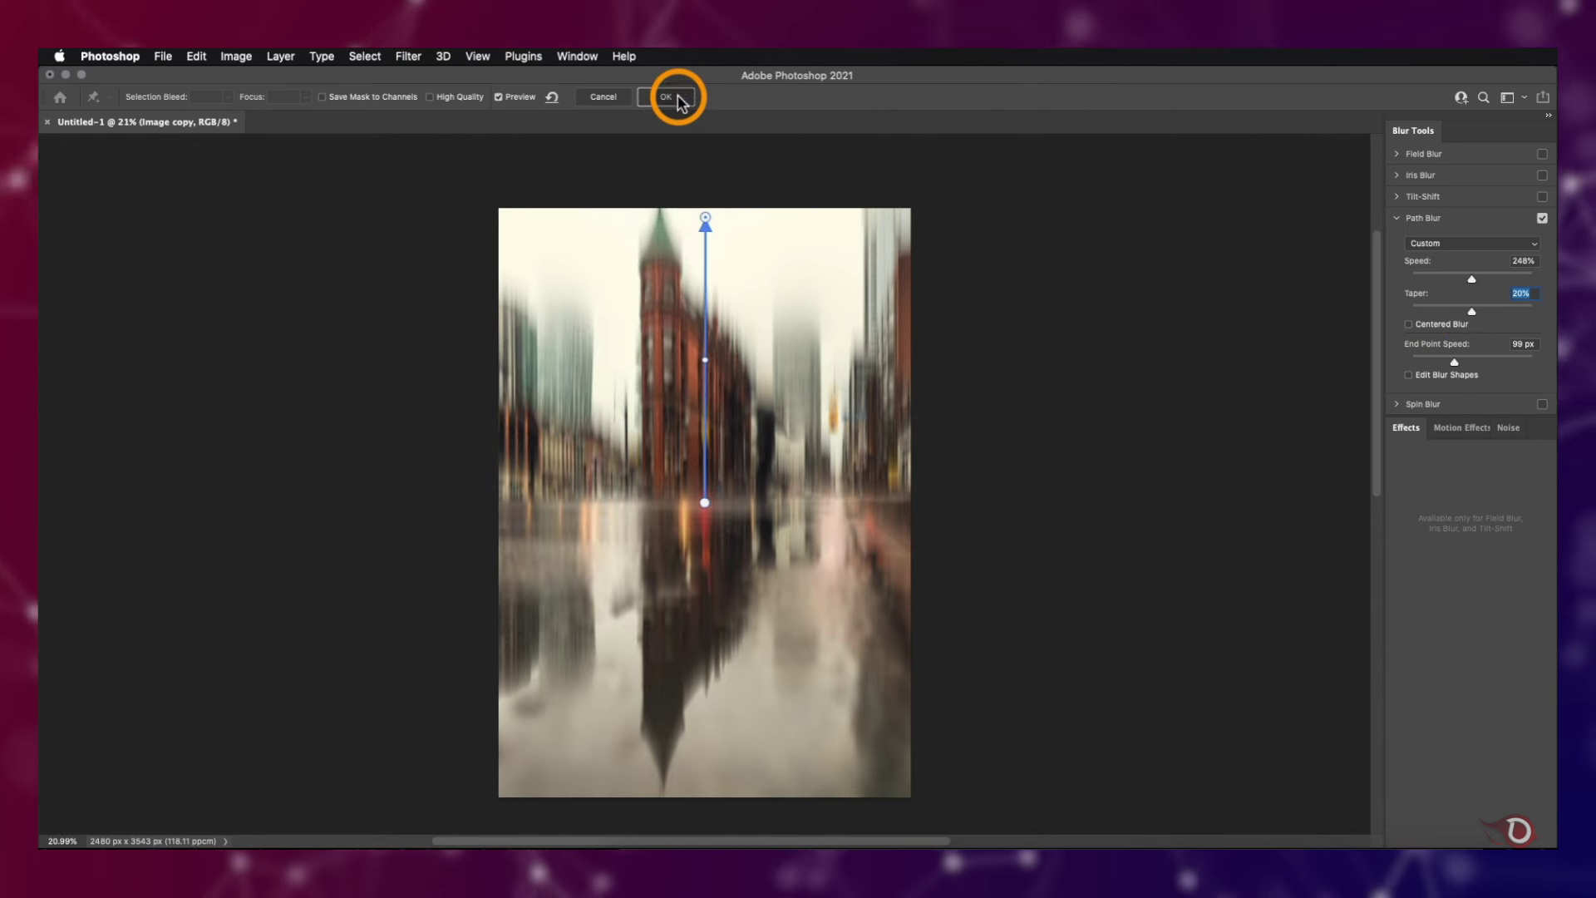
click(677, 96)
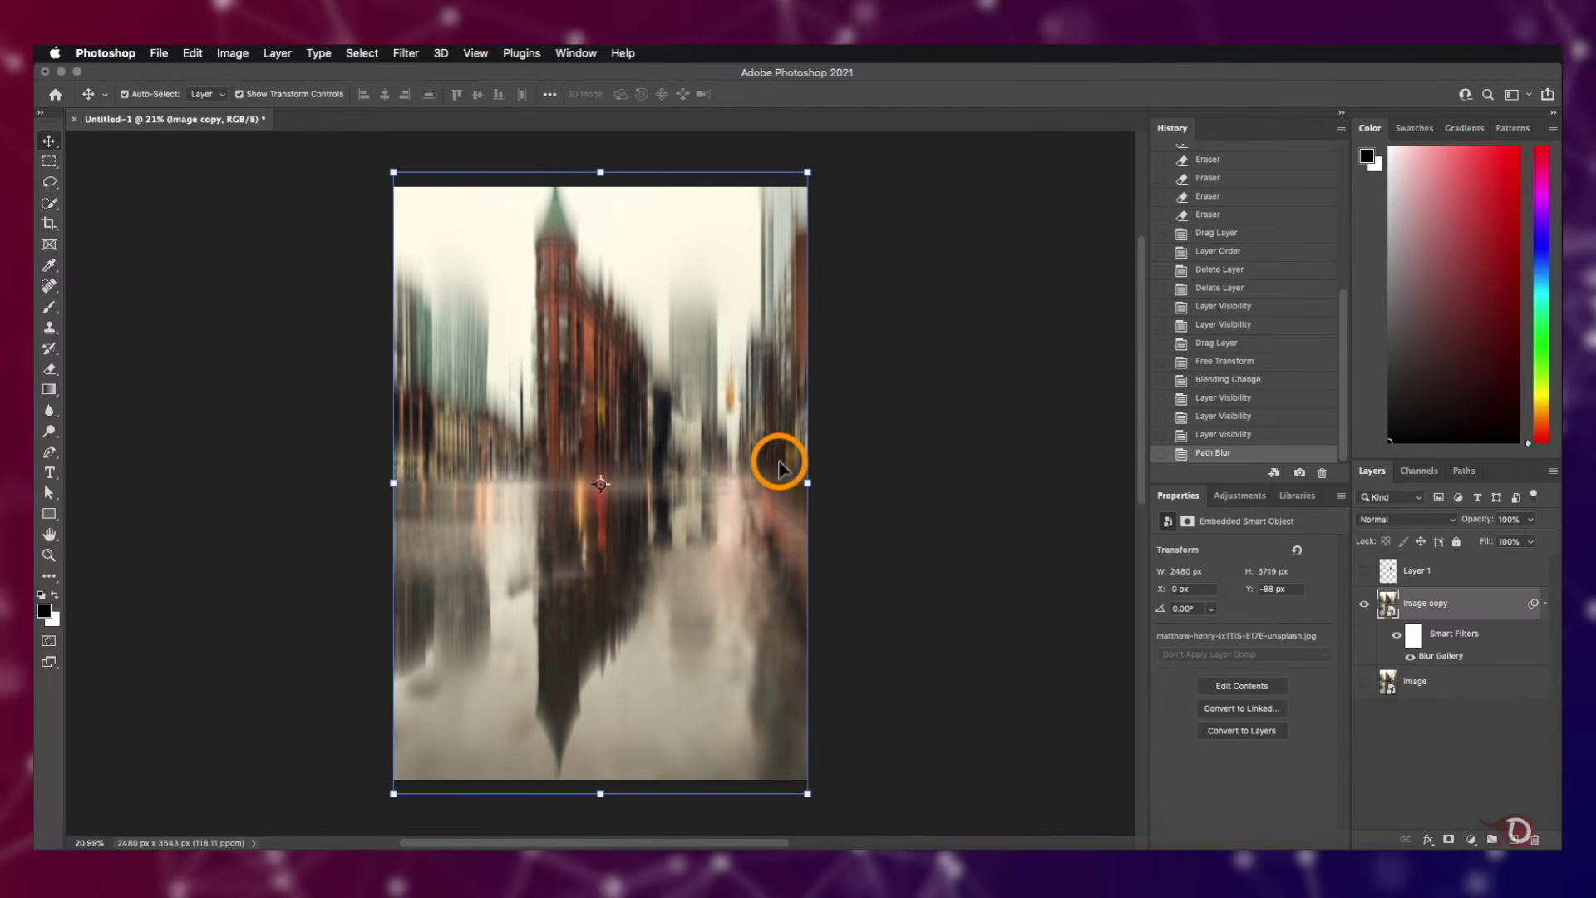
Rename the Image copy layer to Blur and turn the Image layer's visibility back on
scroll(779, 467, up, 5)
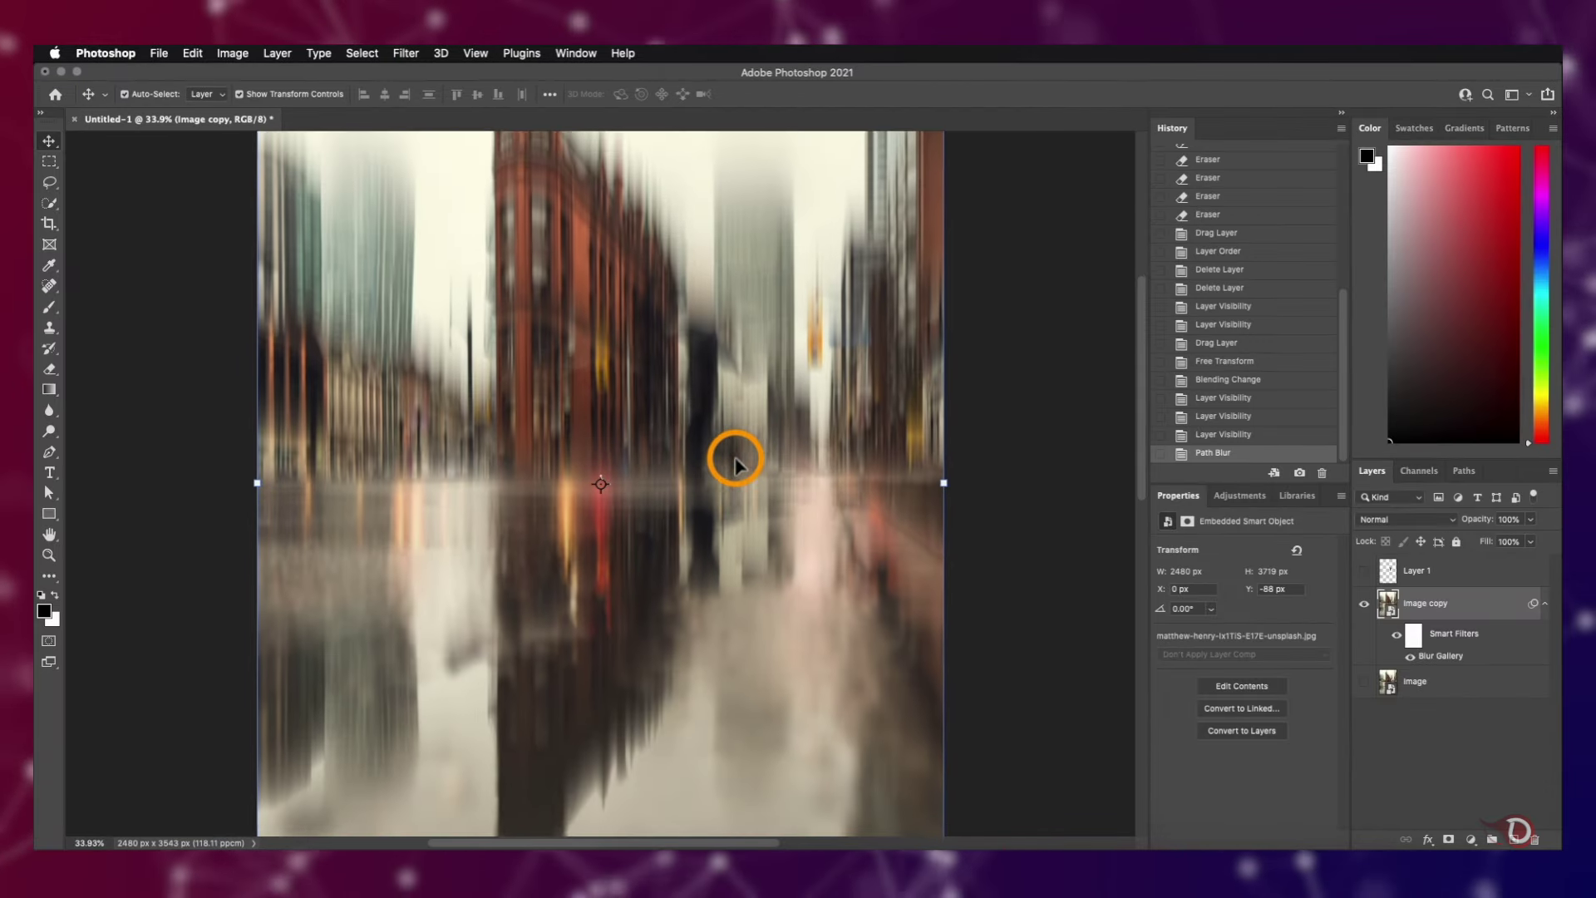
scroll(736, 463, down, 2)
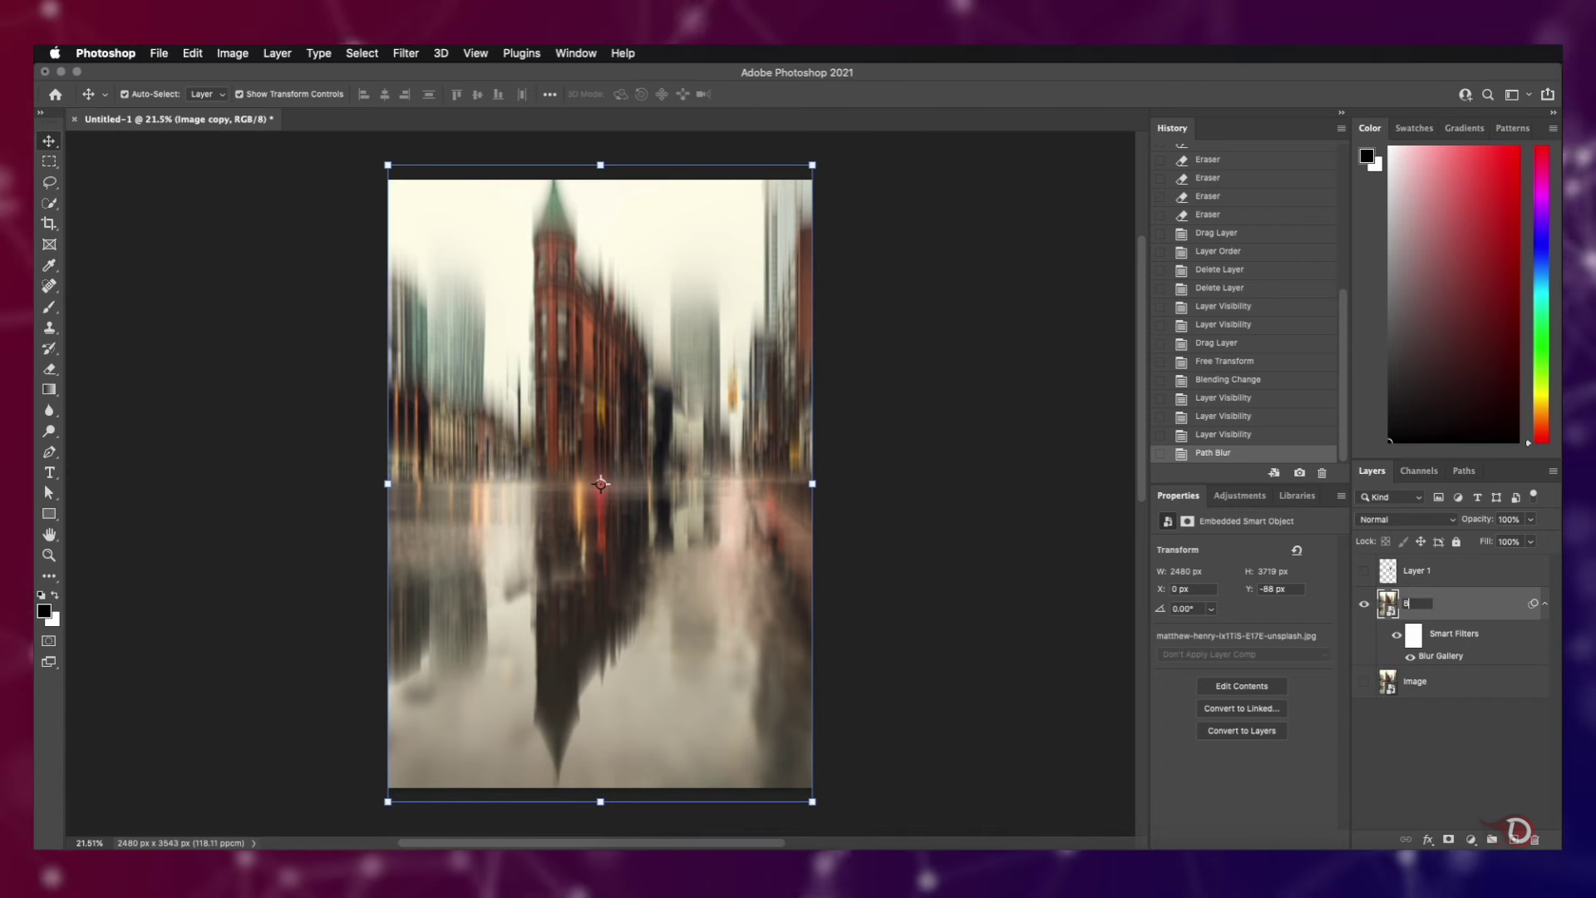
text(Blur)
click(1455, 740)
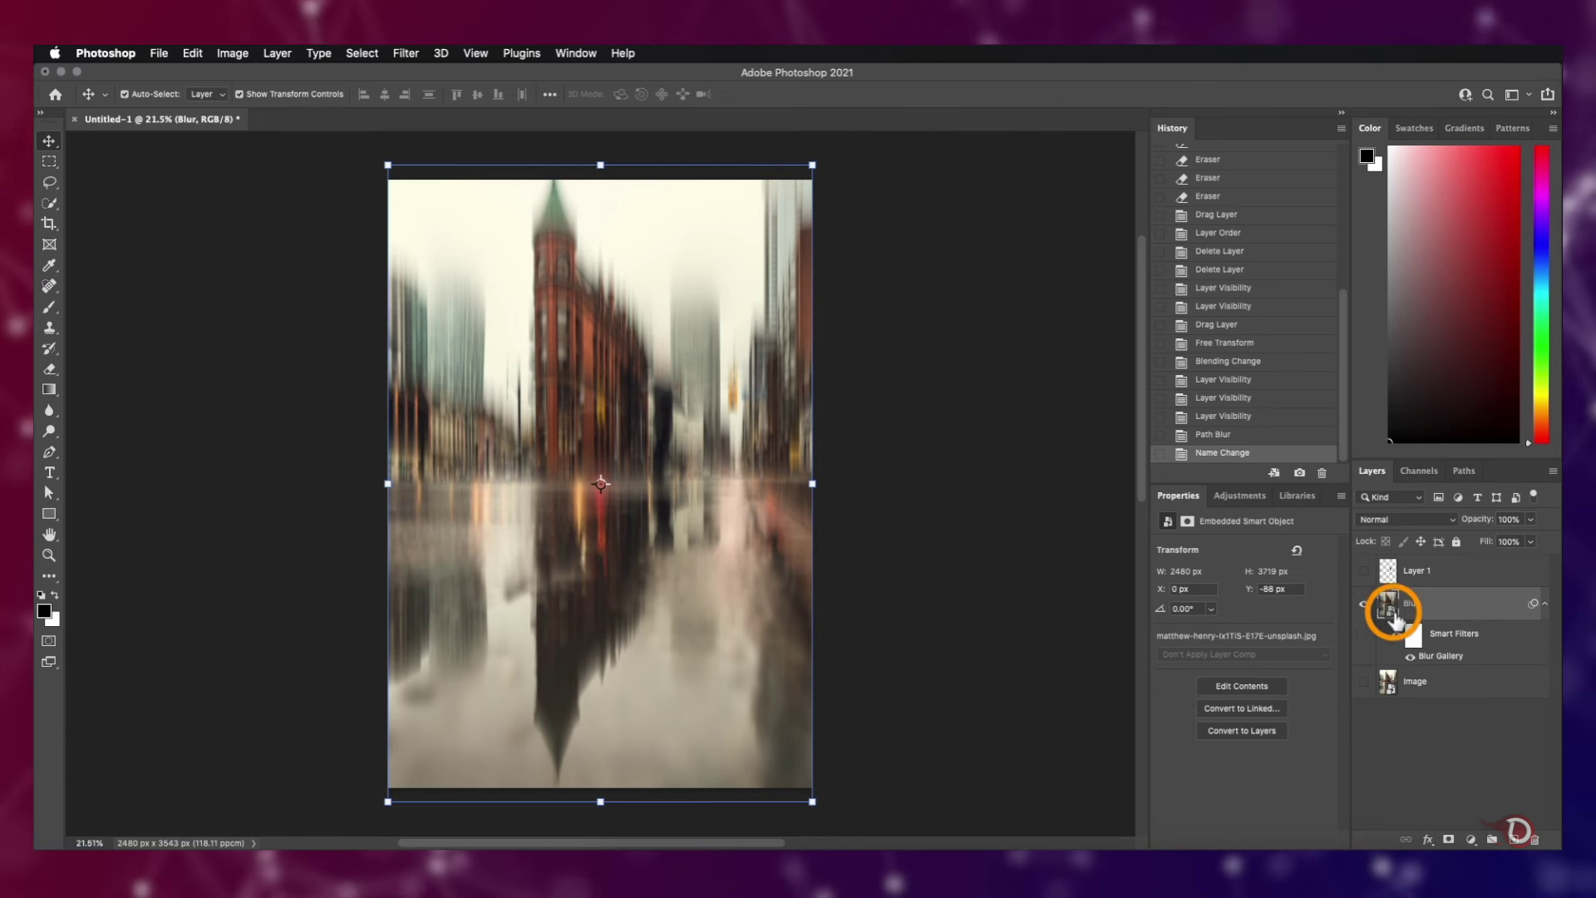
click(1364, 681)
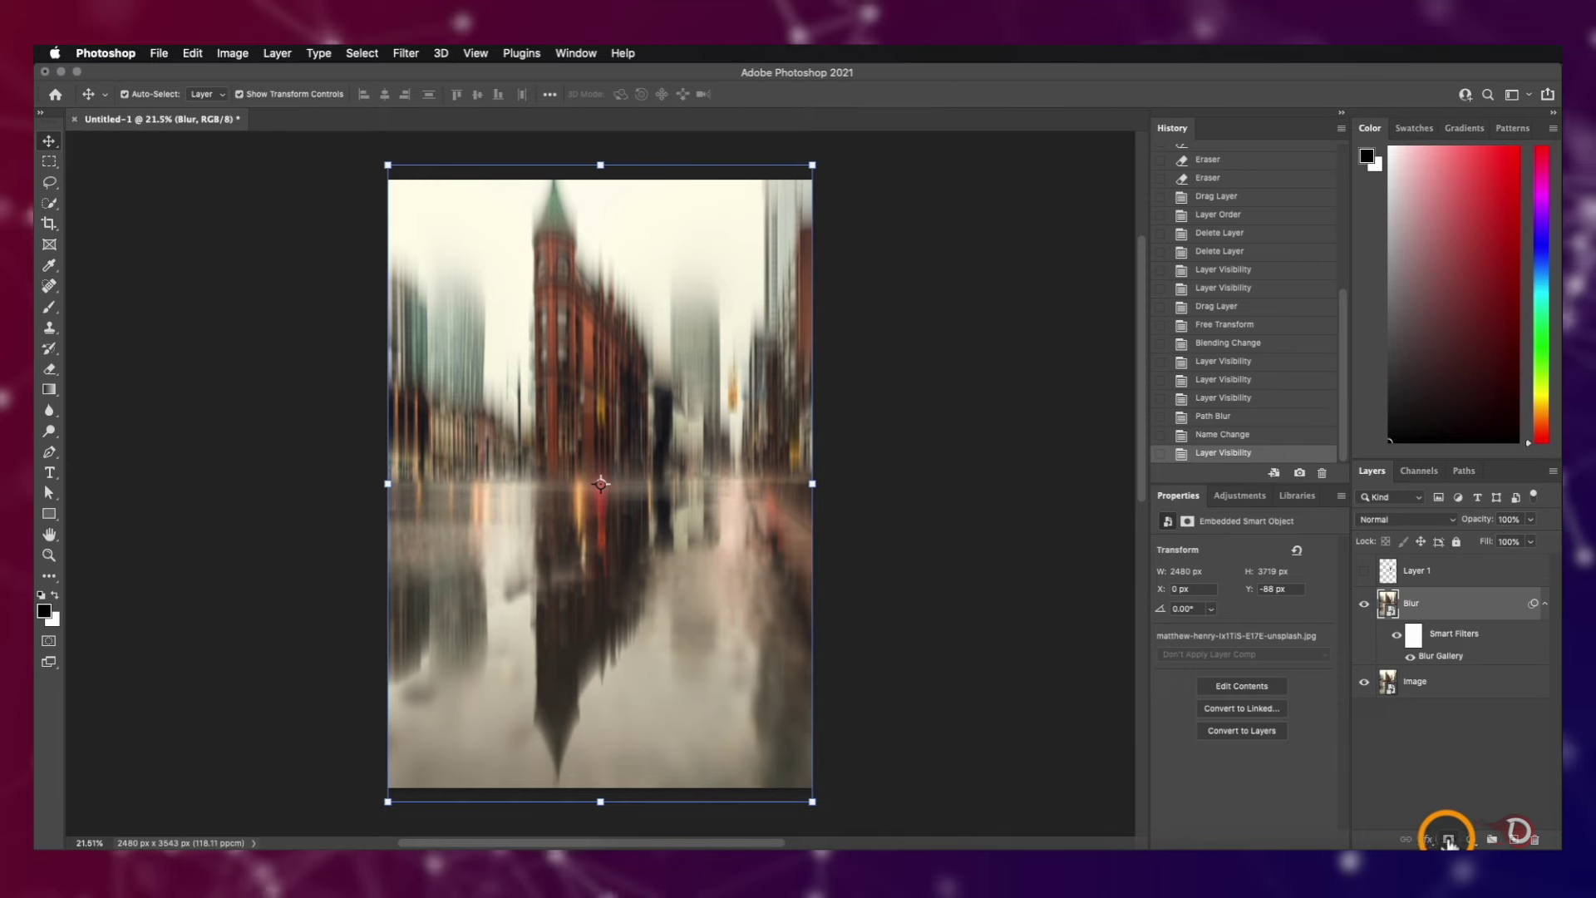
Add a layer mask to the Blur layer and set up a Soft Round brush of 700 px with 0% hardness
click(1451, 840)
click(64, 241)
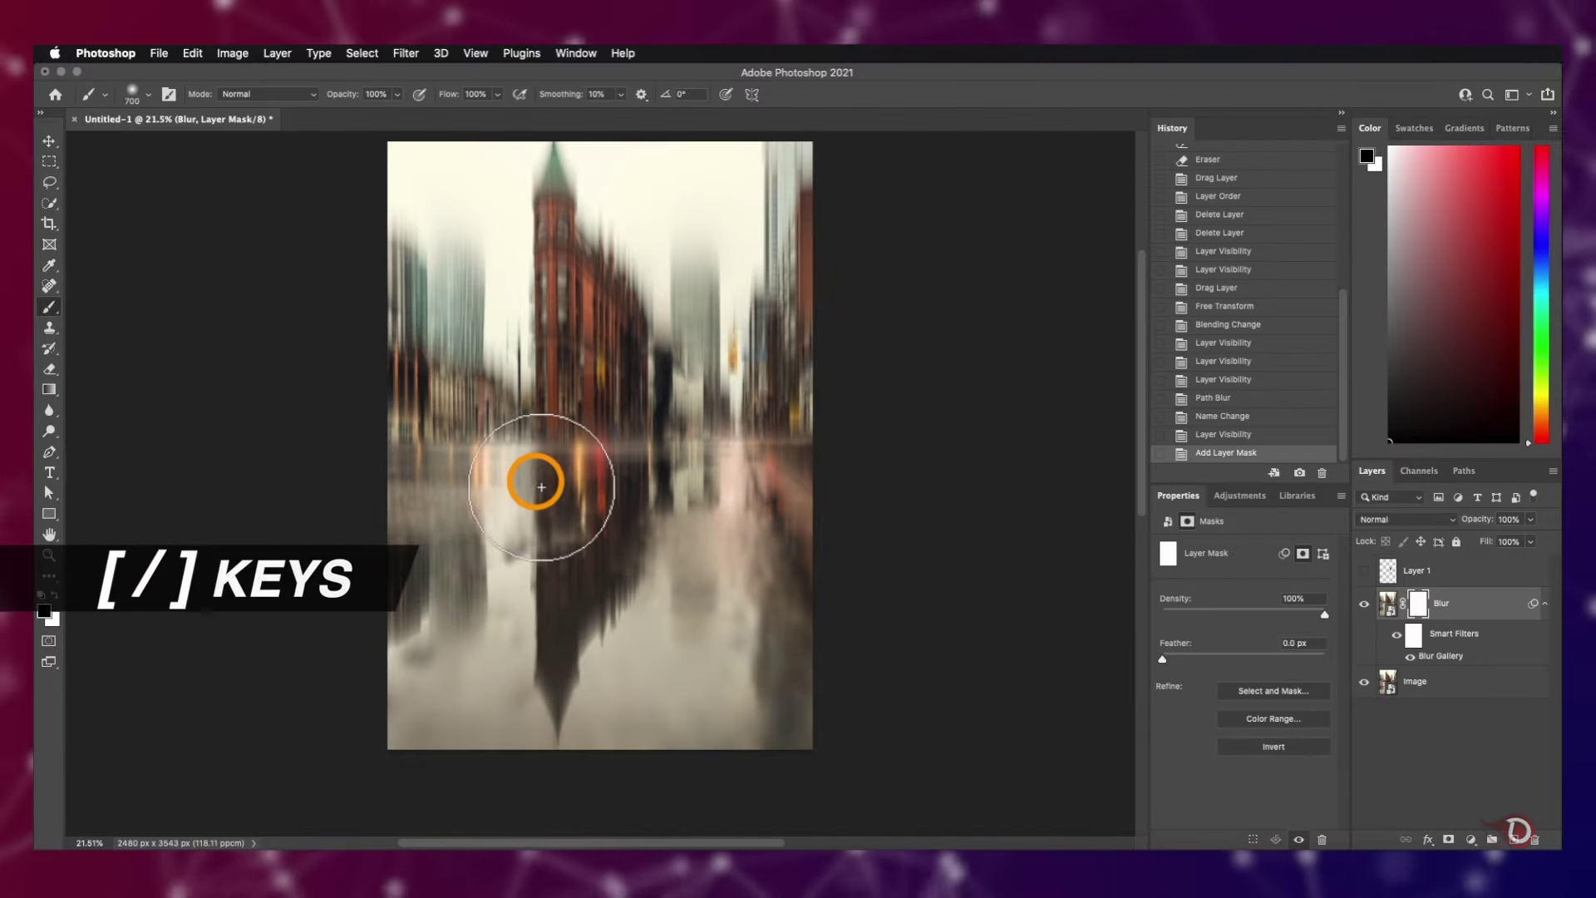
key(bracketright)
key(bracketright)
right_click(580, 501)
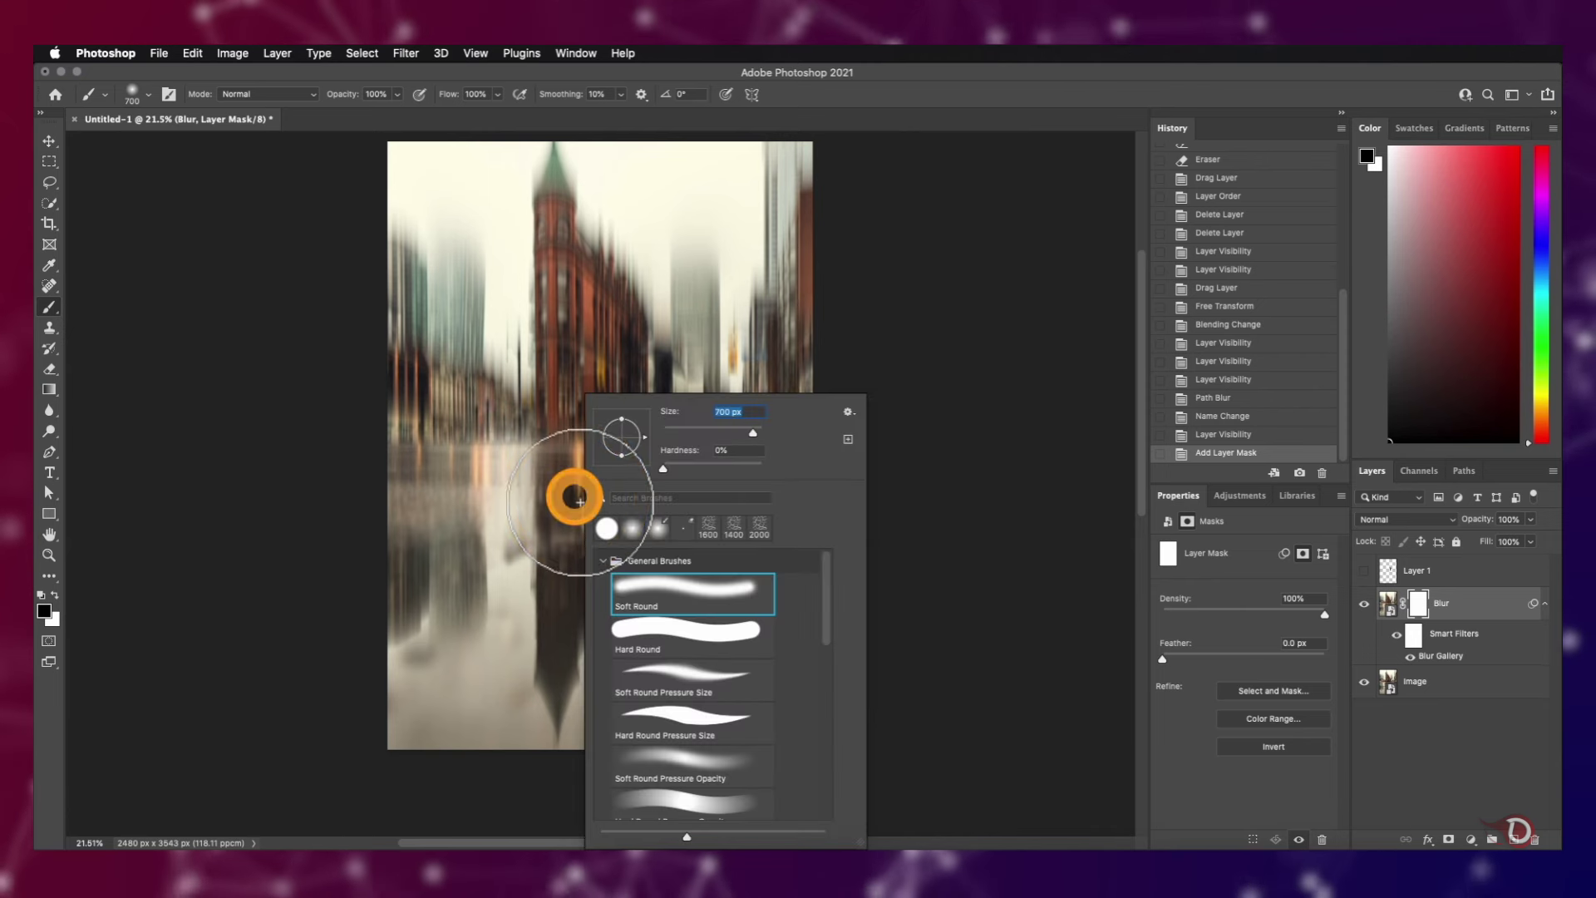
click(718, 595)
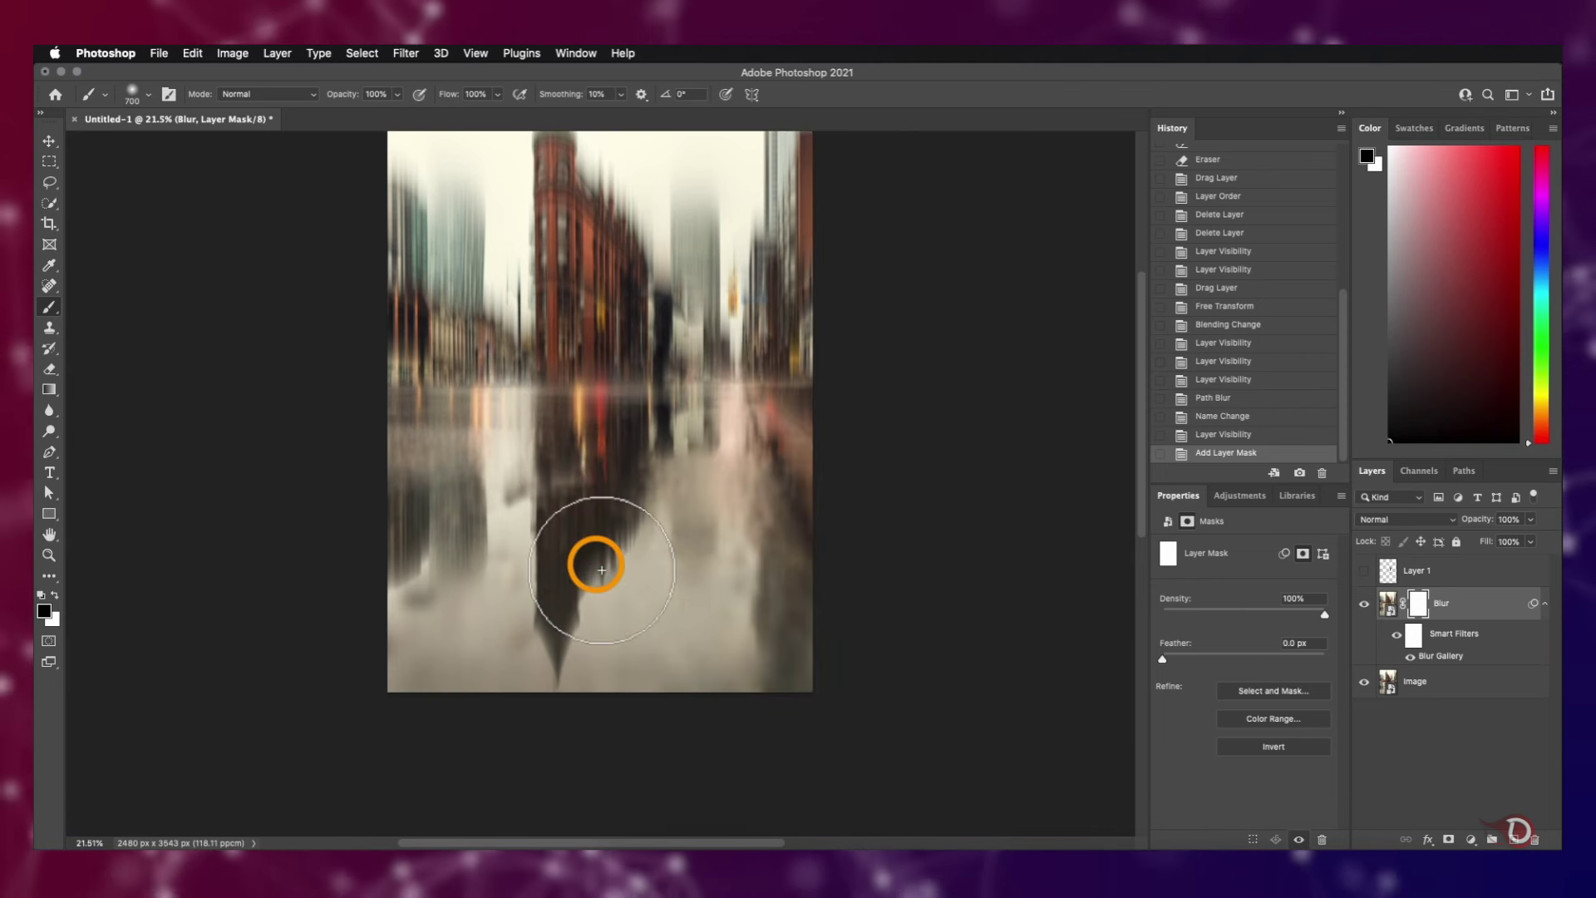
Enlarge the brush to about 1300 px and paint black on the Blur mask across the wet street to remove the blur there
key(bracketright)
key(bracketright)
key(bracketright)
key(bracketright)
key(bracketright)
key(bracketright)
mouse_move(606, 587)
mouse_down()
mouse_move(865, 662)
mouse_move(936, 664)
mouse_move(407, 674)
mouse_move(869, 682)
mouse_move(392, 647)
mouse_move(676, 621)
mouse_move(502, 592)
mouse_move(696, 568)
mouse_move(626, 535)
mouse_move(715, 546)
mouse_move(642, 552)
mouse_up()
drag(420, 520, 459, 574)
drag(843, 513, 858, 539)
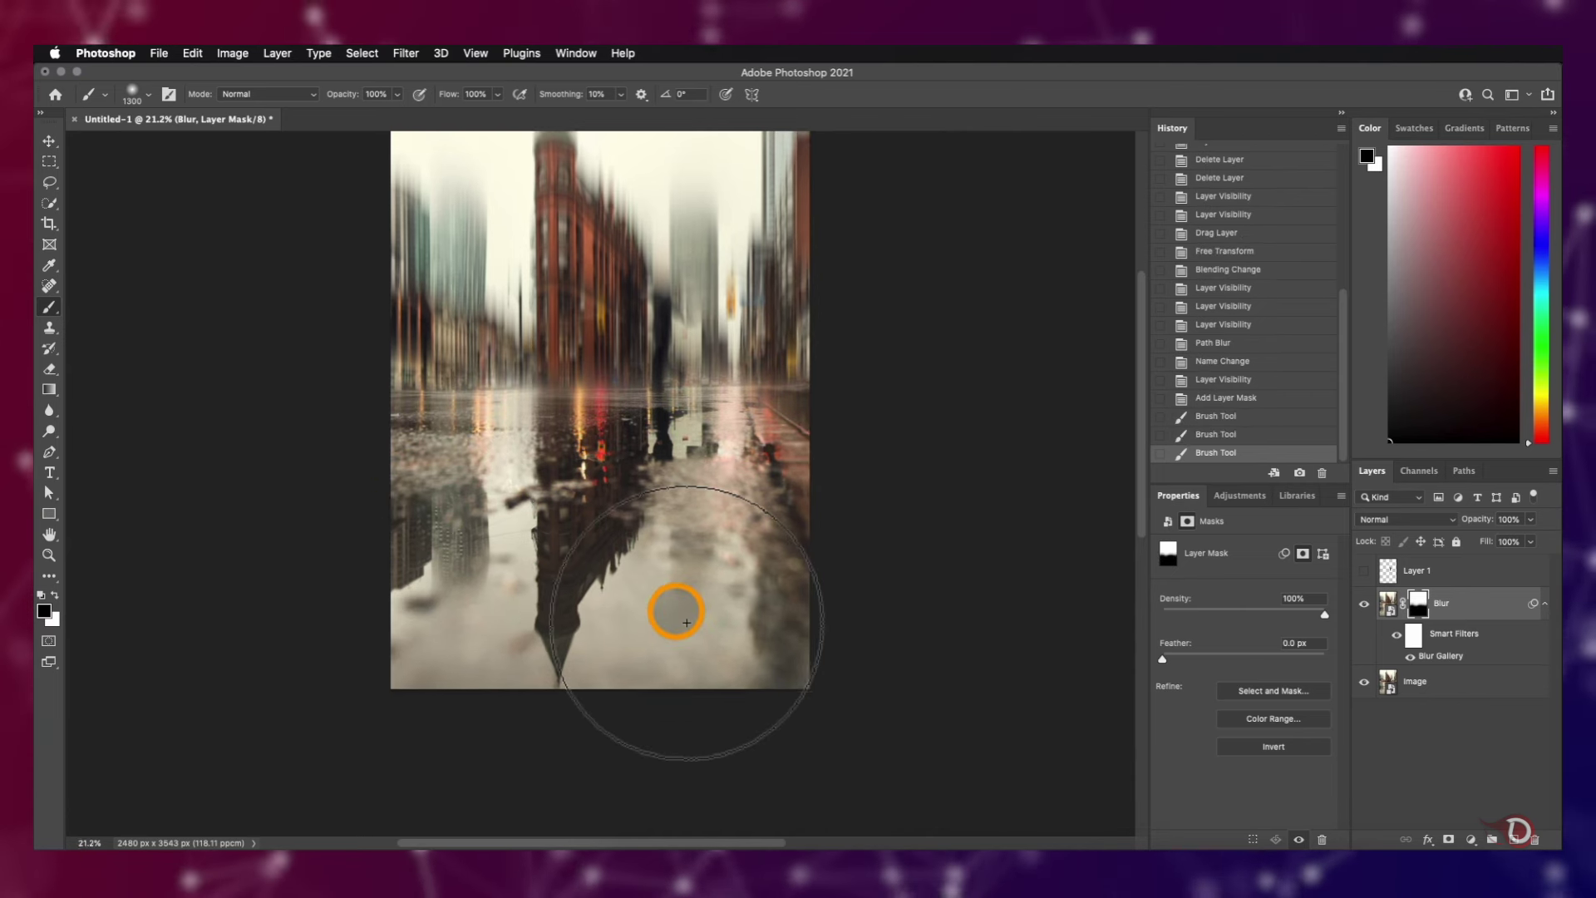
scroll(670, 612, up, 1)
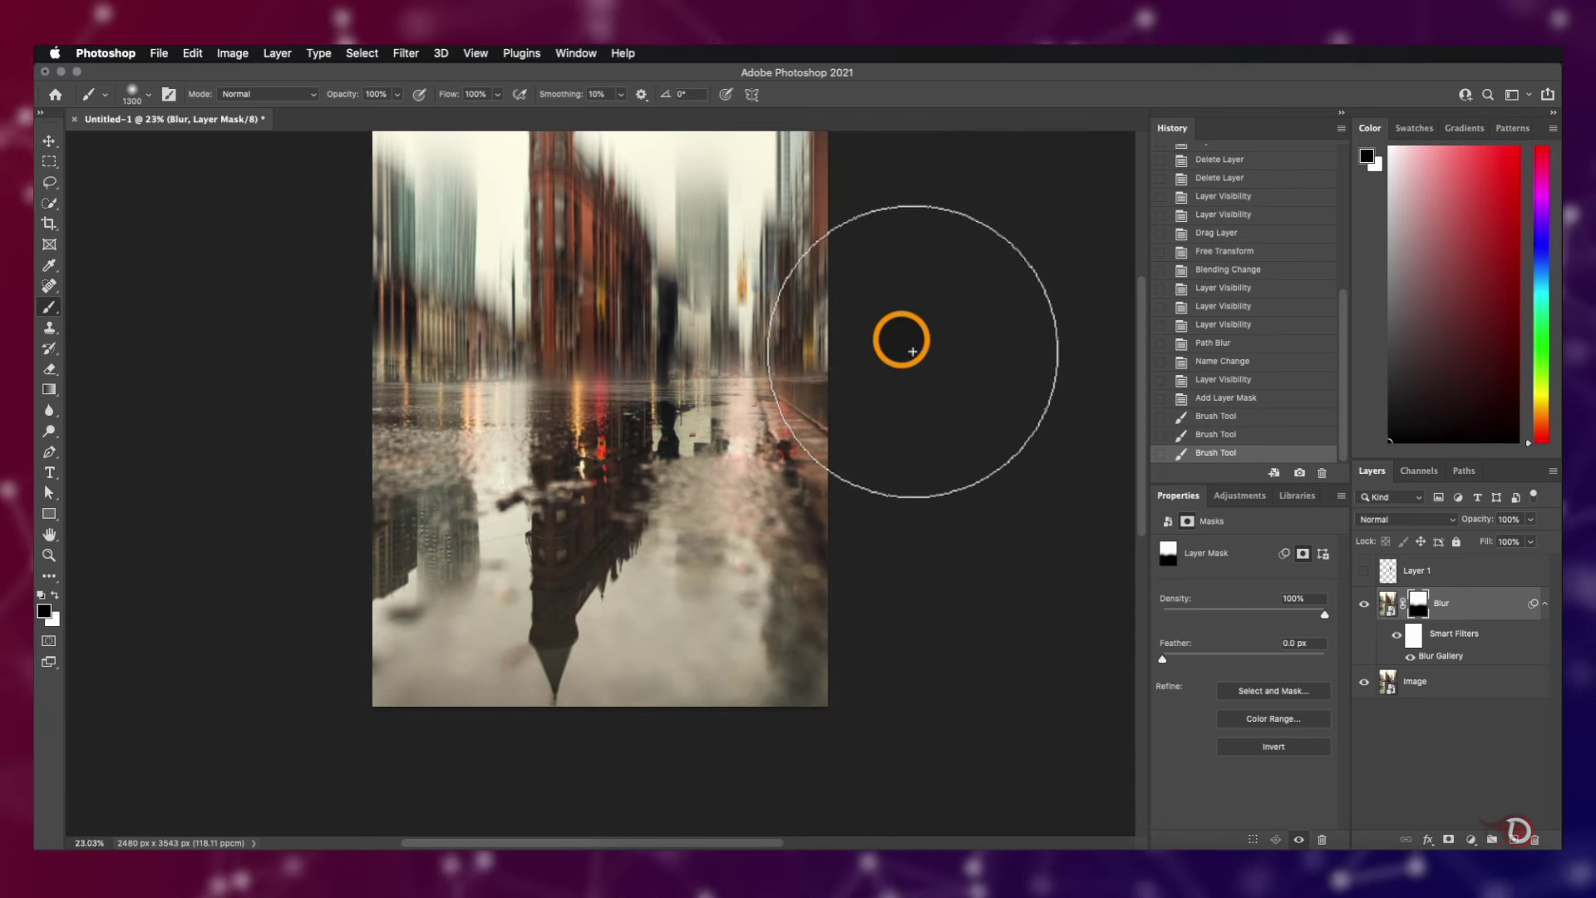
Swap the brush colour to white and paint along the photo's right edge on the Blur mask to restore blur there
key(x)
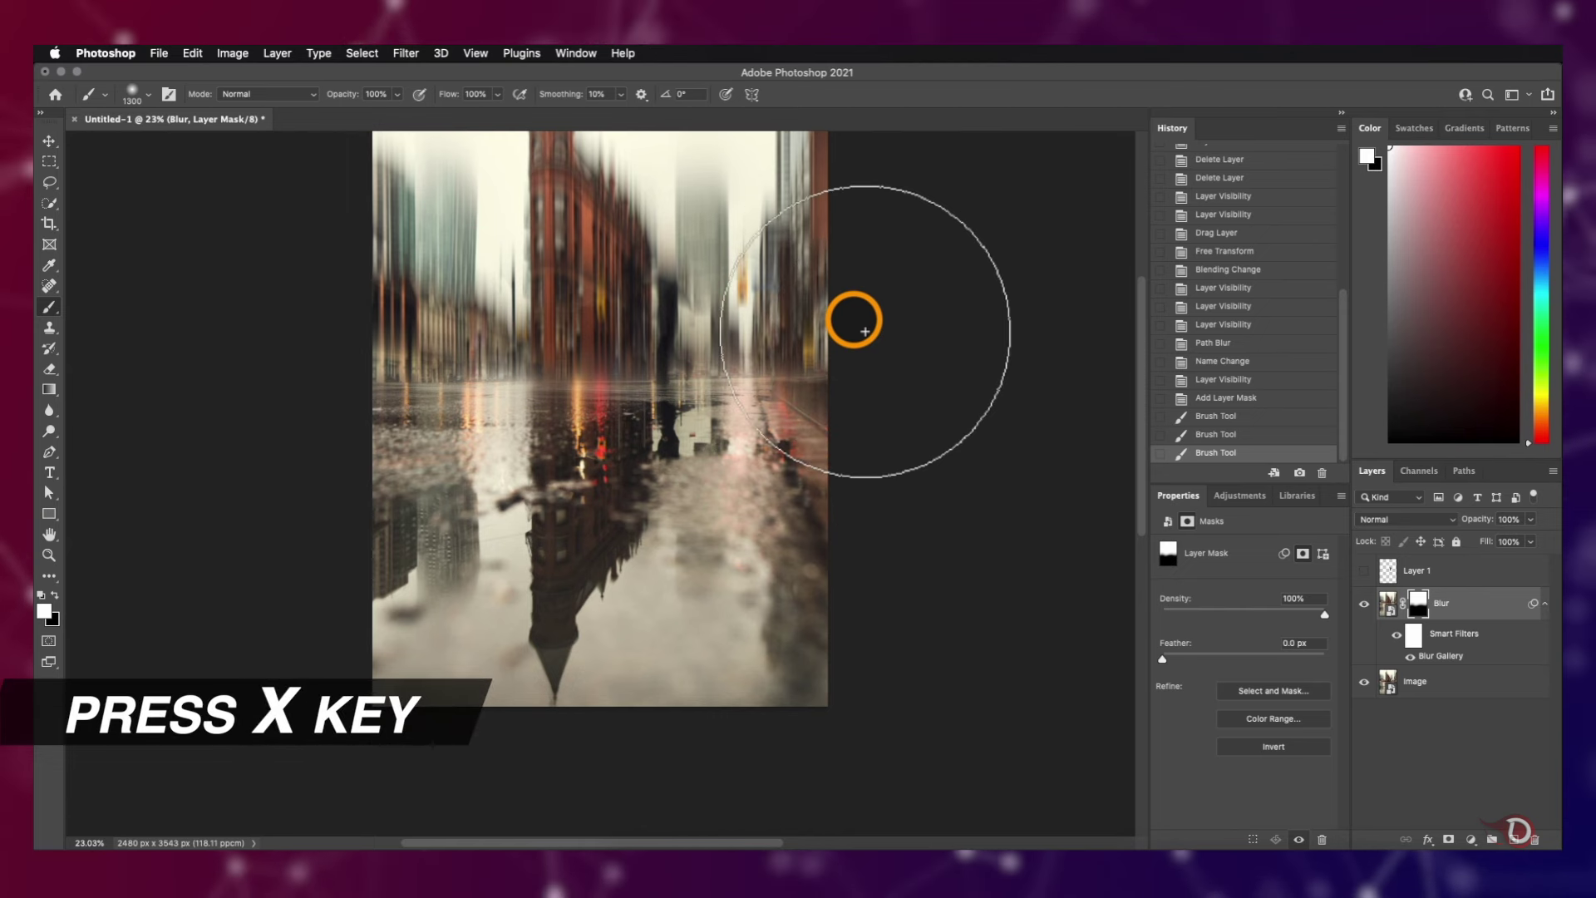
mouse_move(884, 267)
mouse_down()
mouse_move(930, 324)
mouse_move(846, 605)
mouse_up()
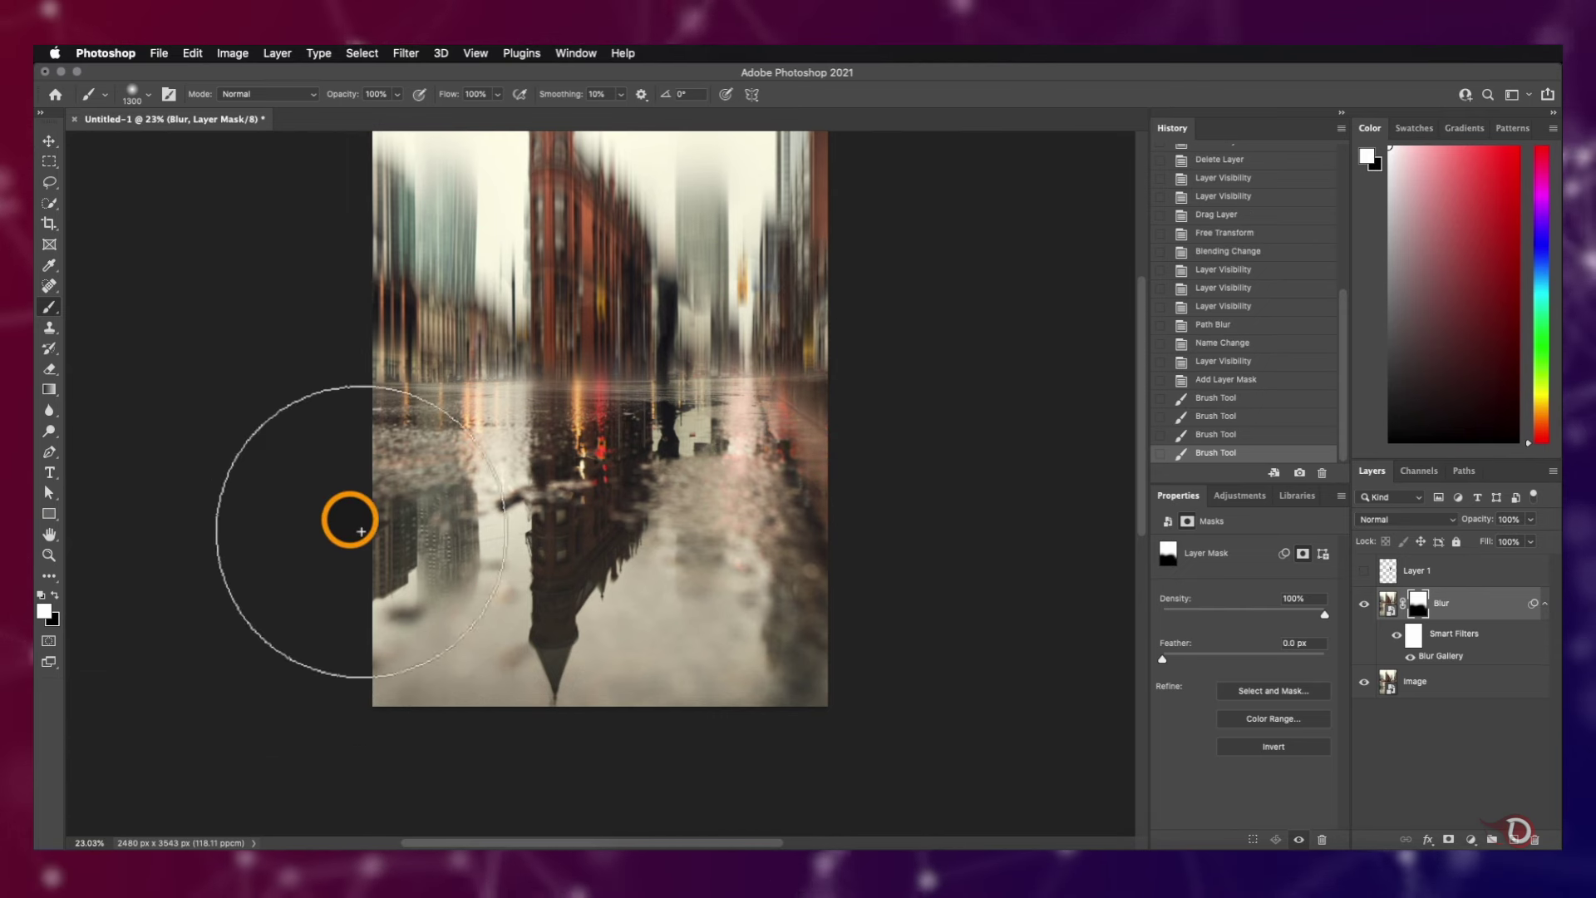
scroll(552, 451, up, 3)
scroll(558, 457, down, 3)
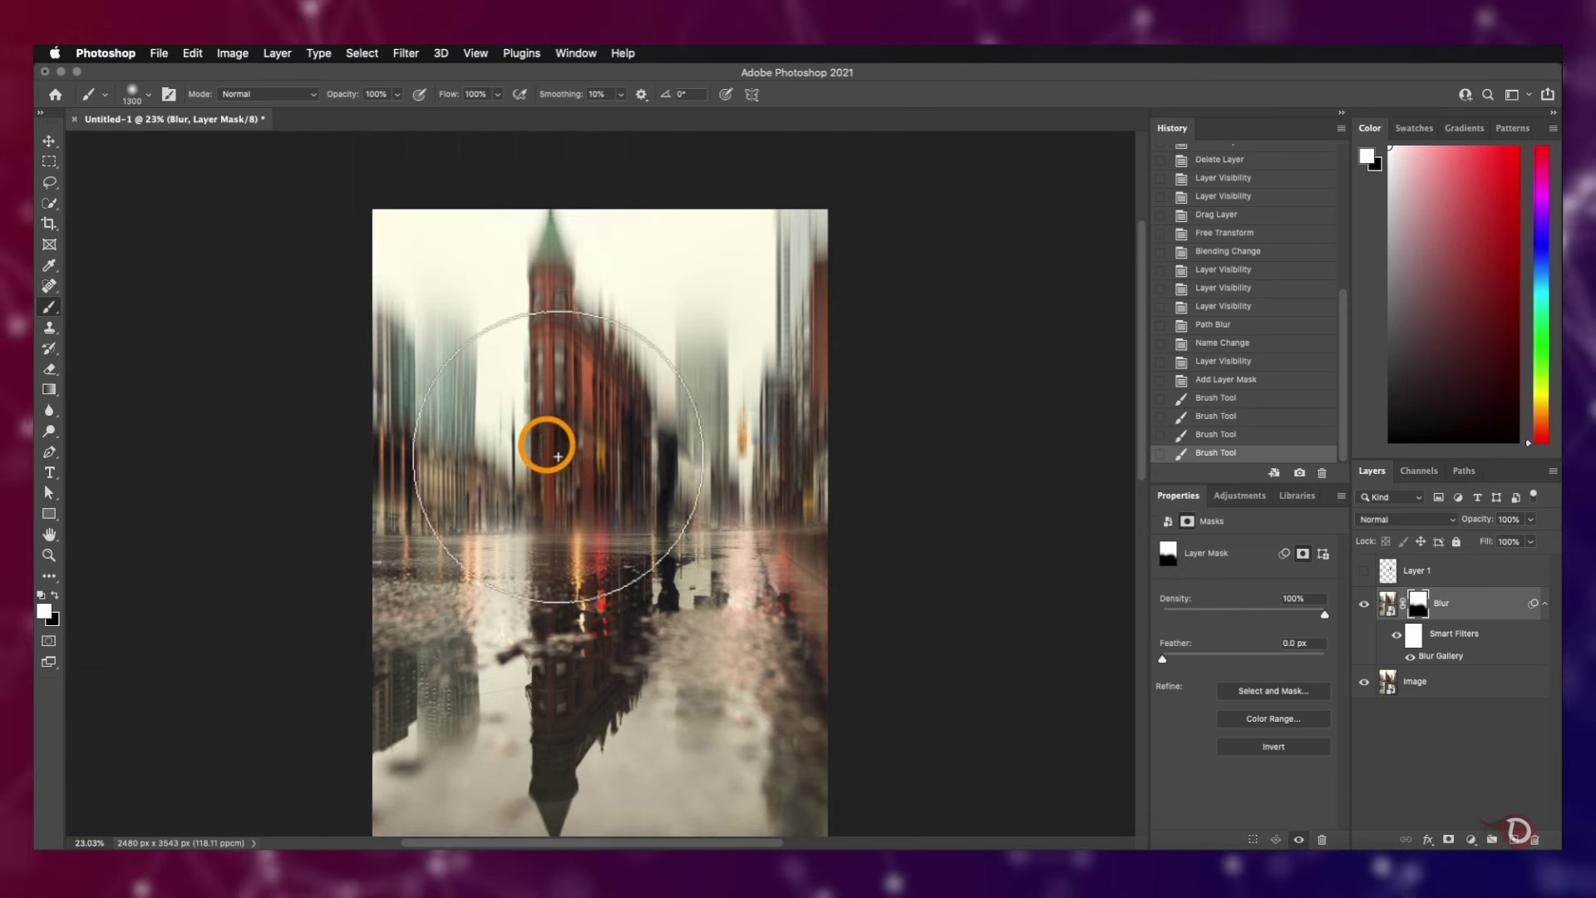
click(49, 142)
key(super+0)
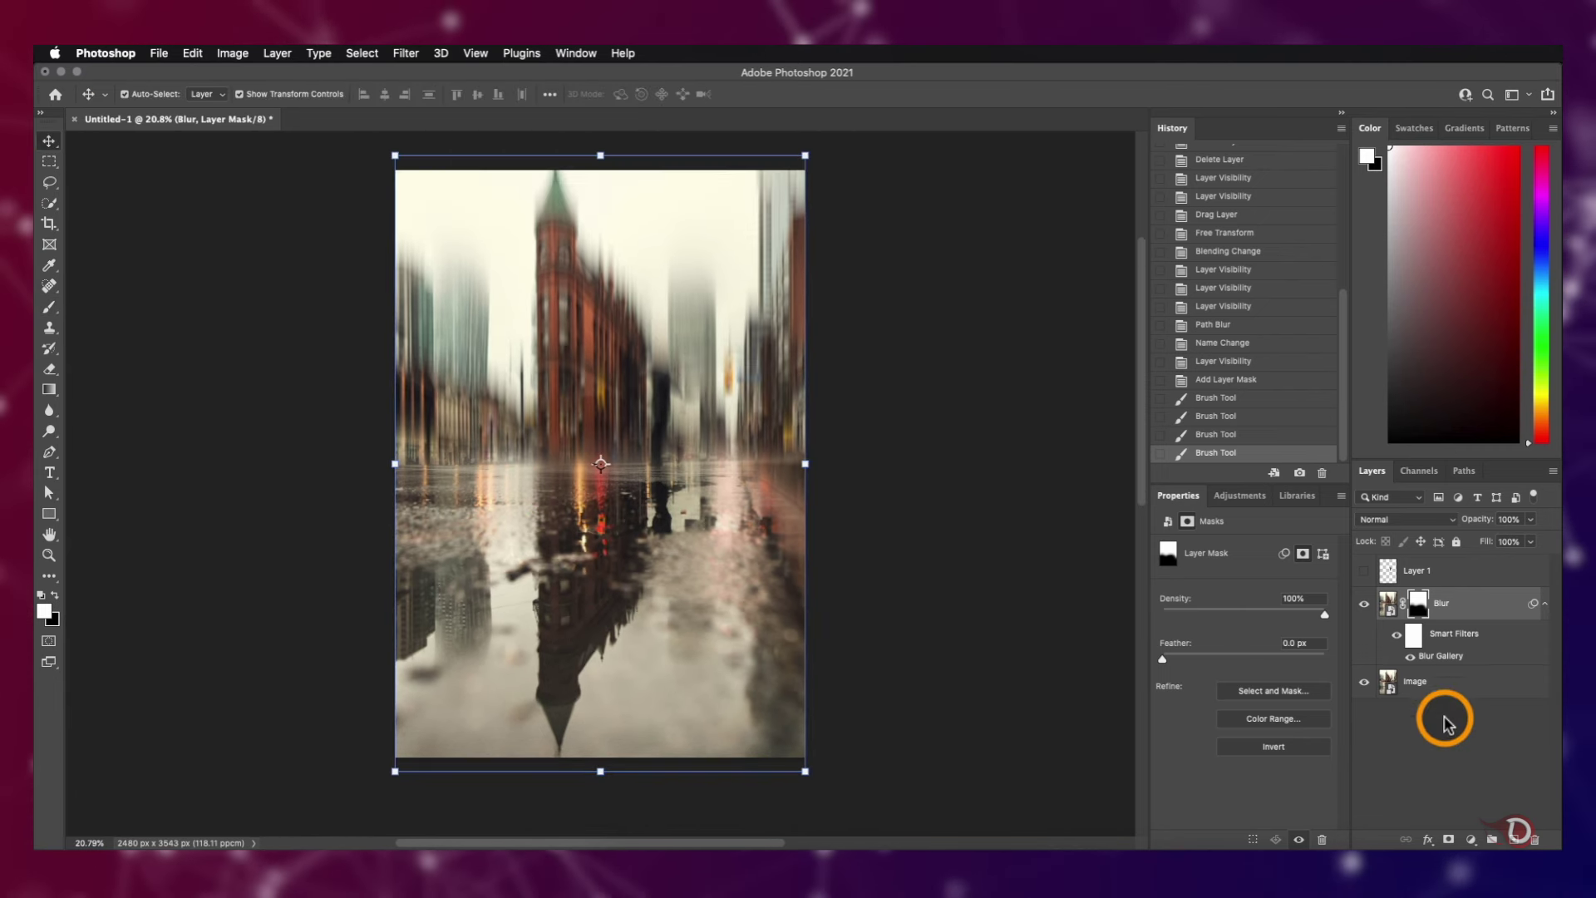
Turn Layer 1's visibility back on and rename the layer to Subject
click(1362, 573)
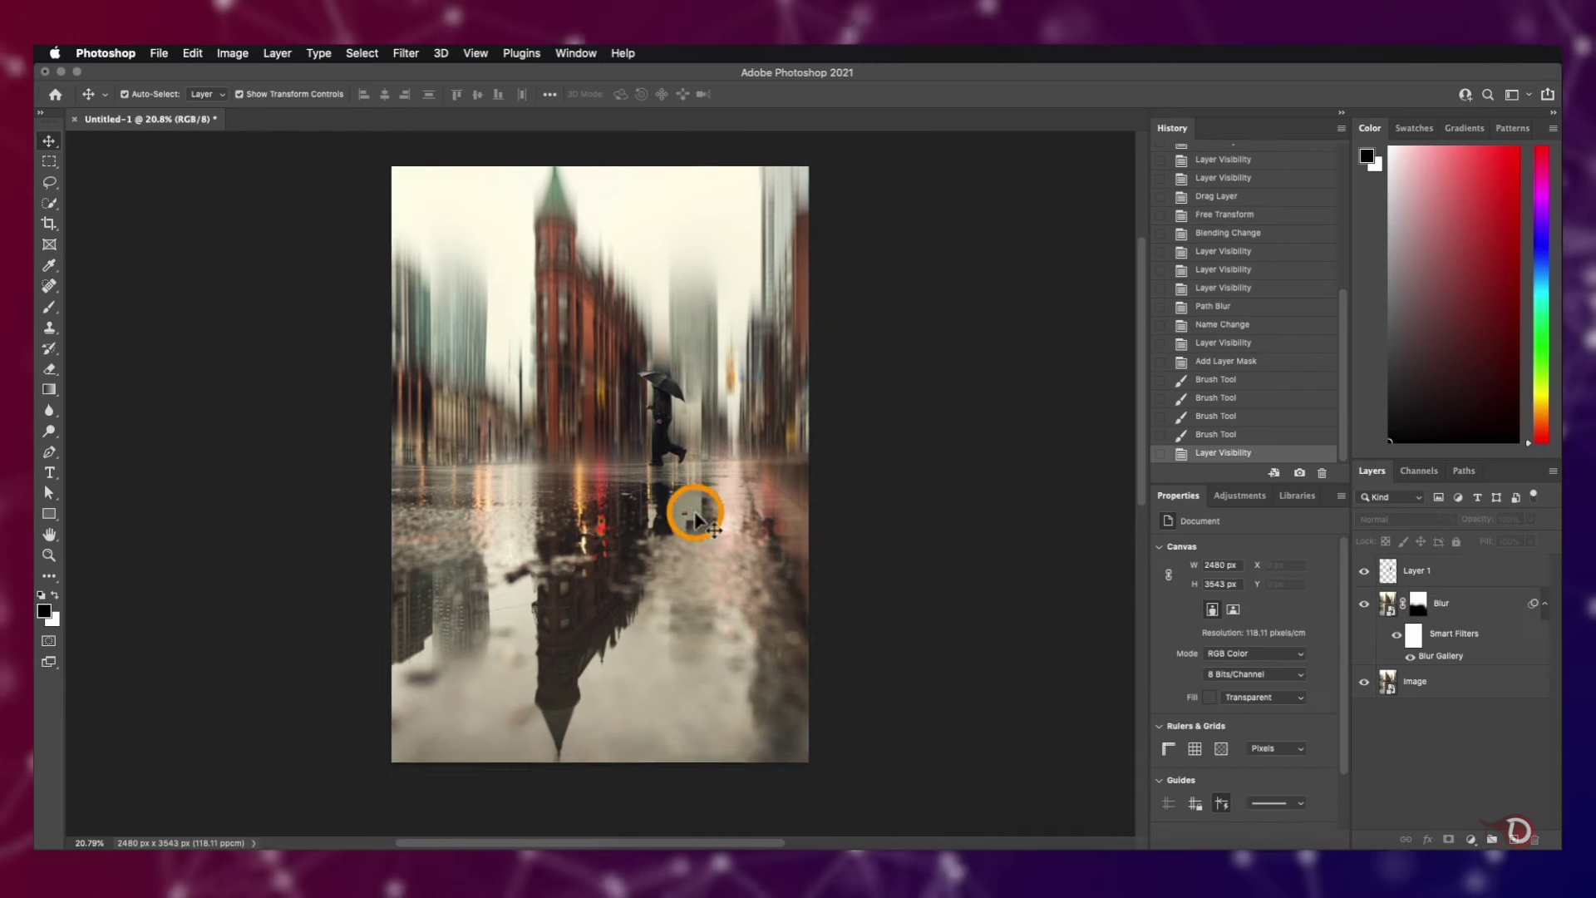
scroll(695, 516, up, 3)
scroll(695, 517, down, 3)
scroll(695, 516, up, 1)
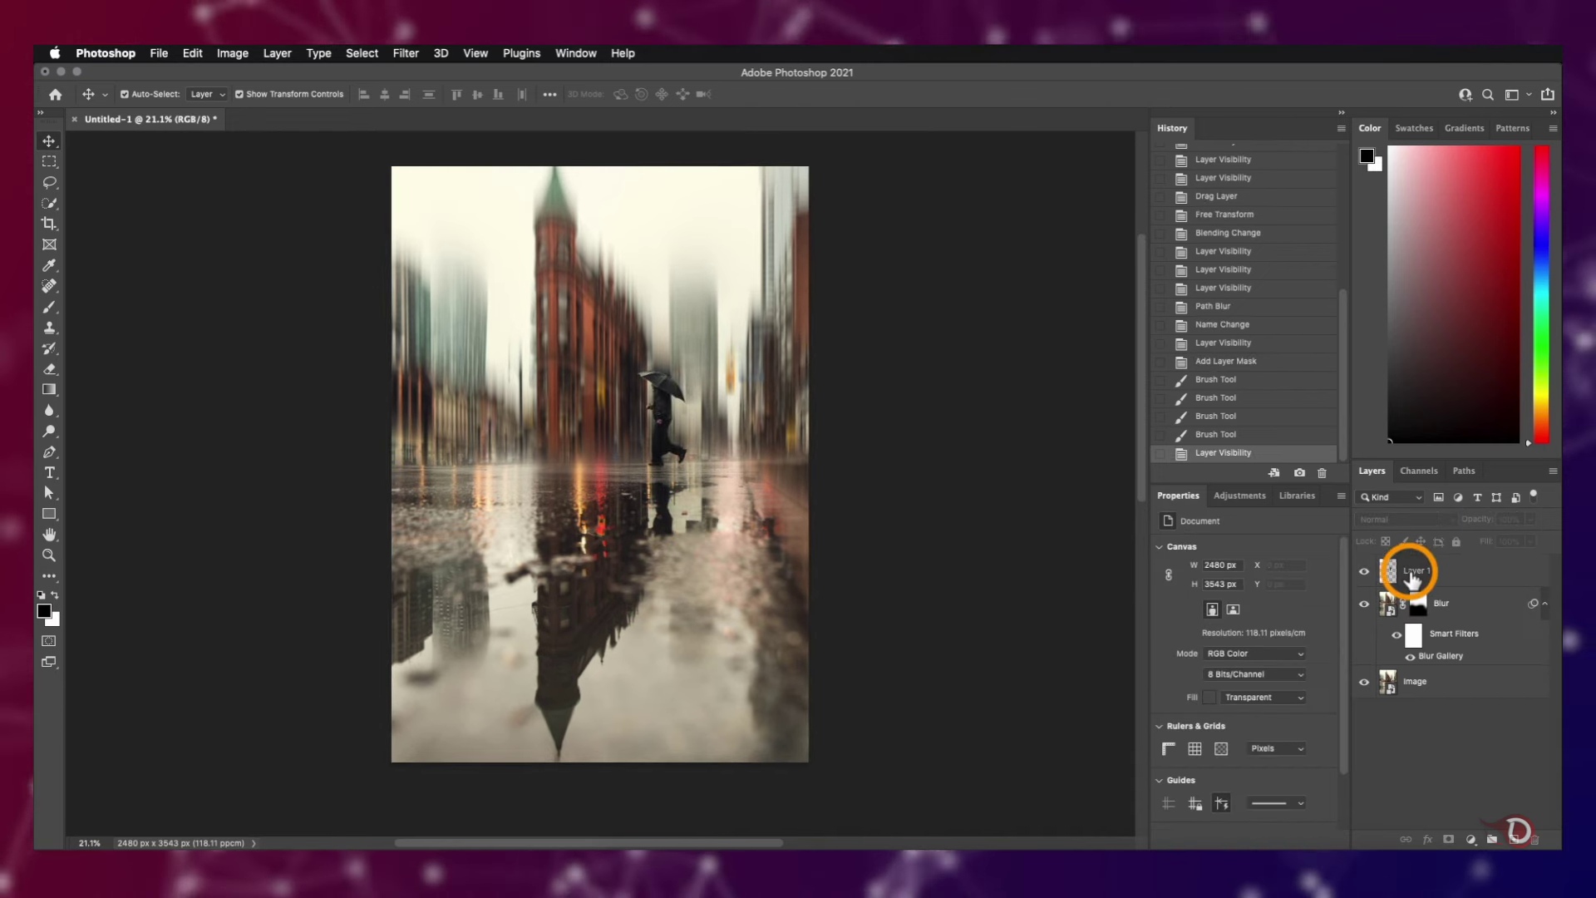
double_click(1413, 570)
text(Subject)
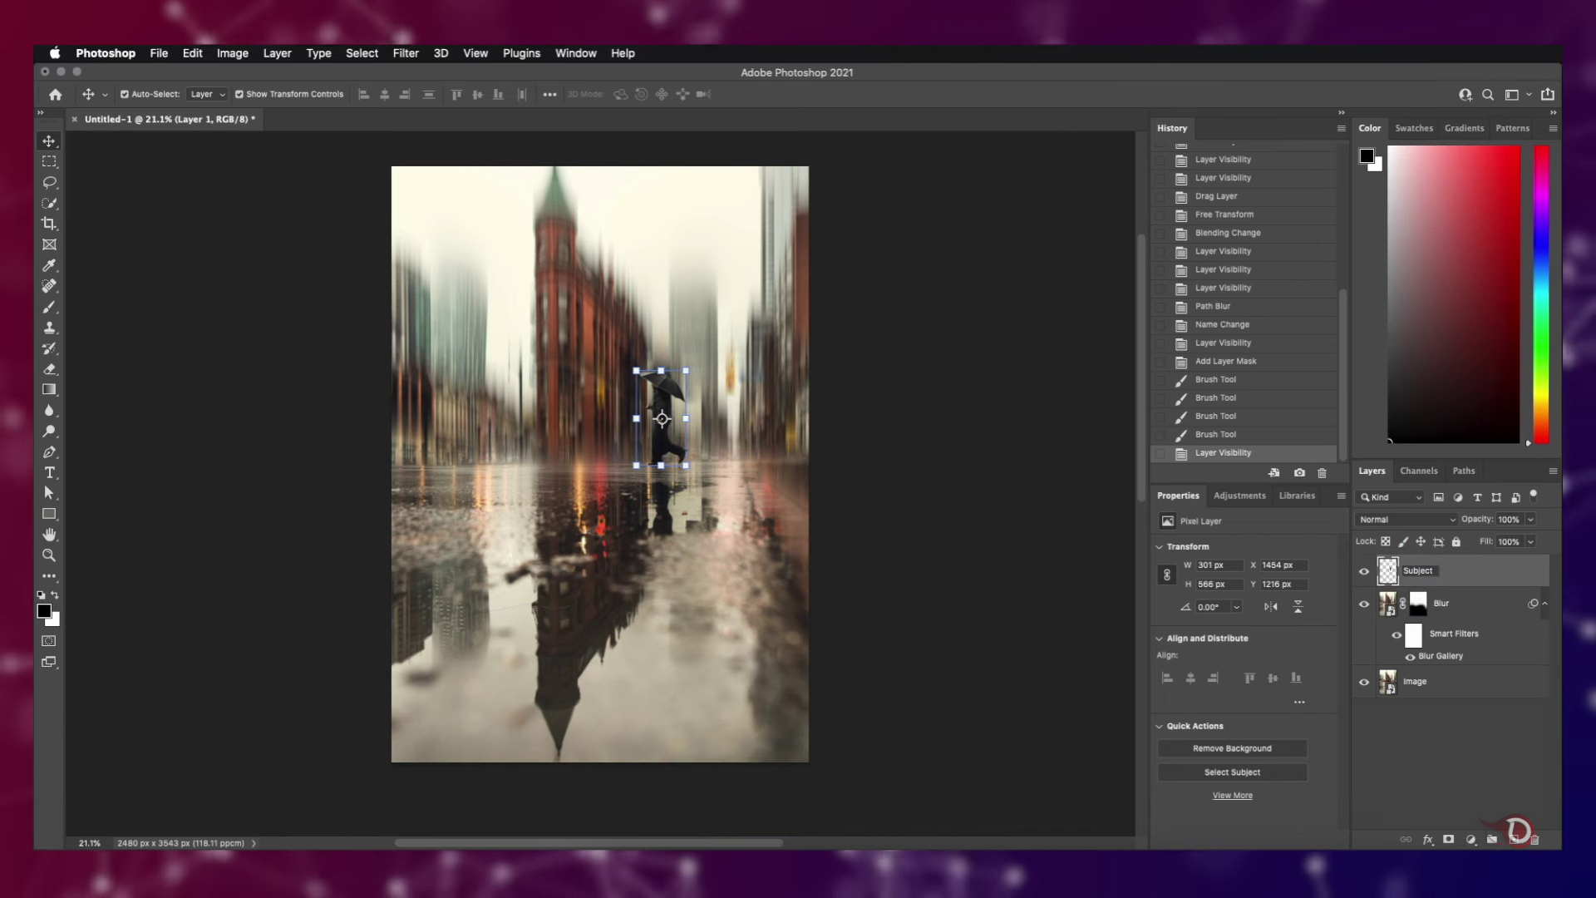
click(923, 638)
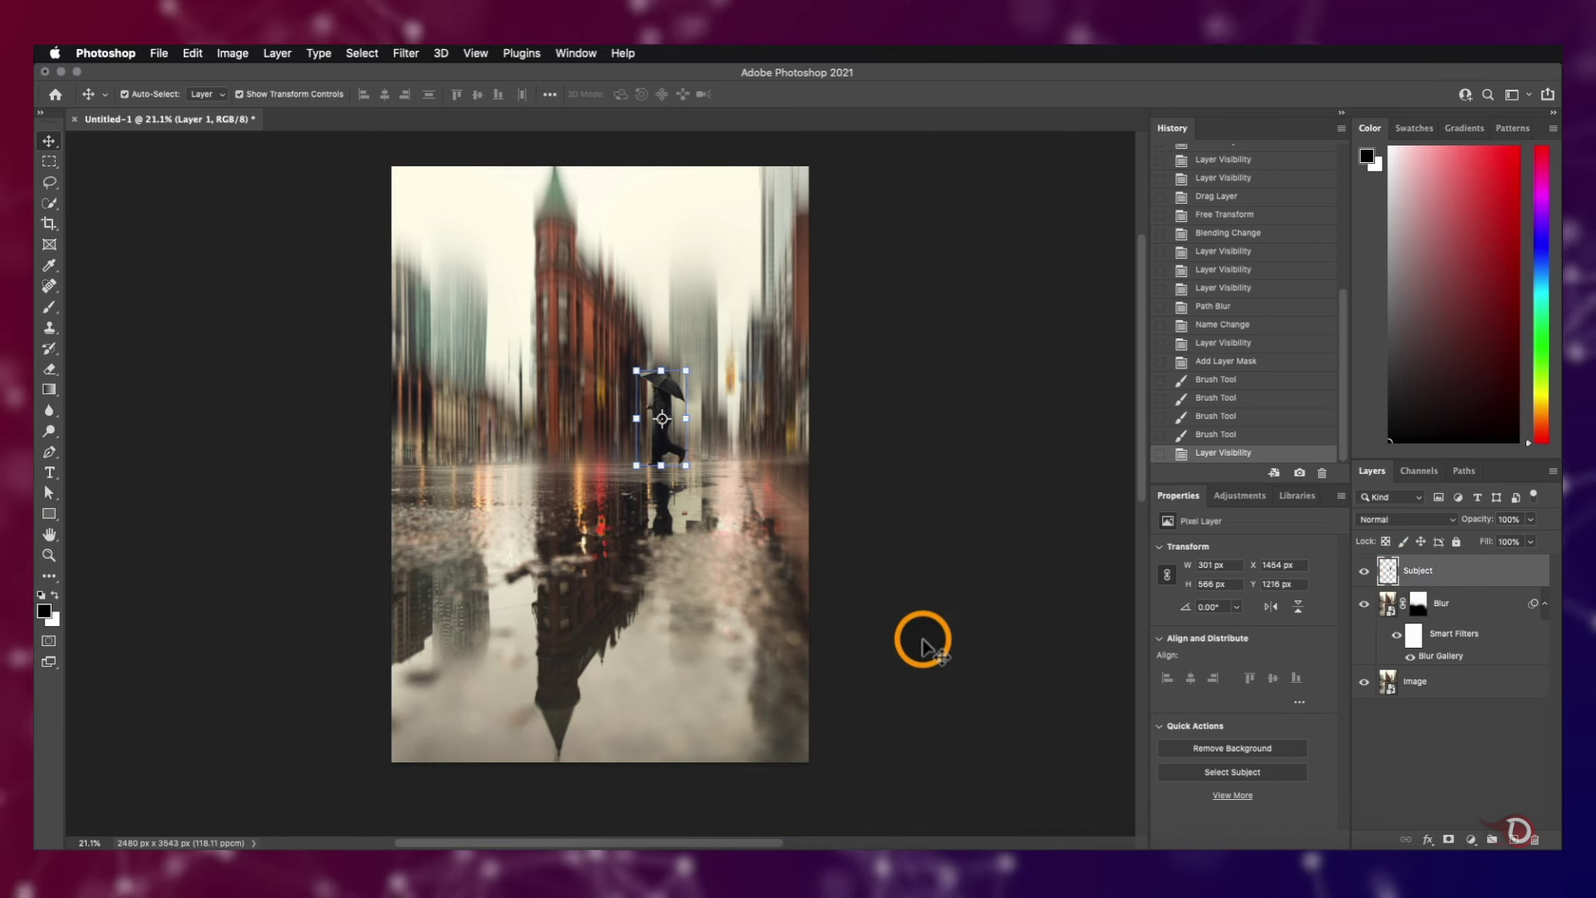
Link the Subject, Blur and Image layers together
click(1477, 572)
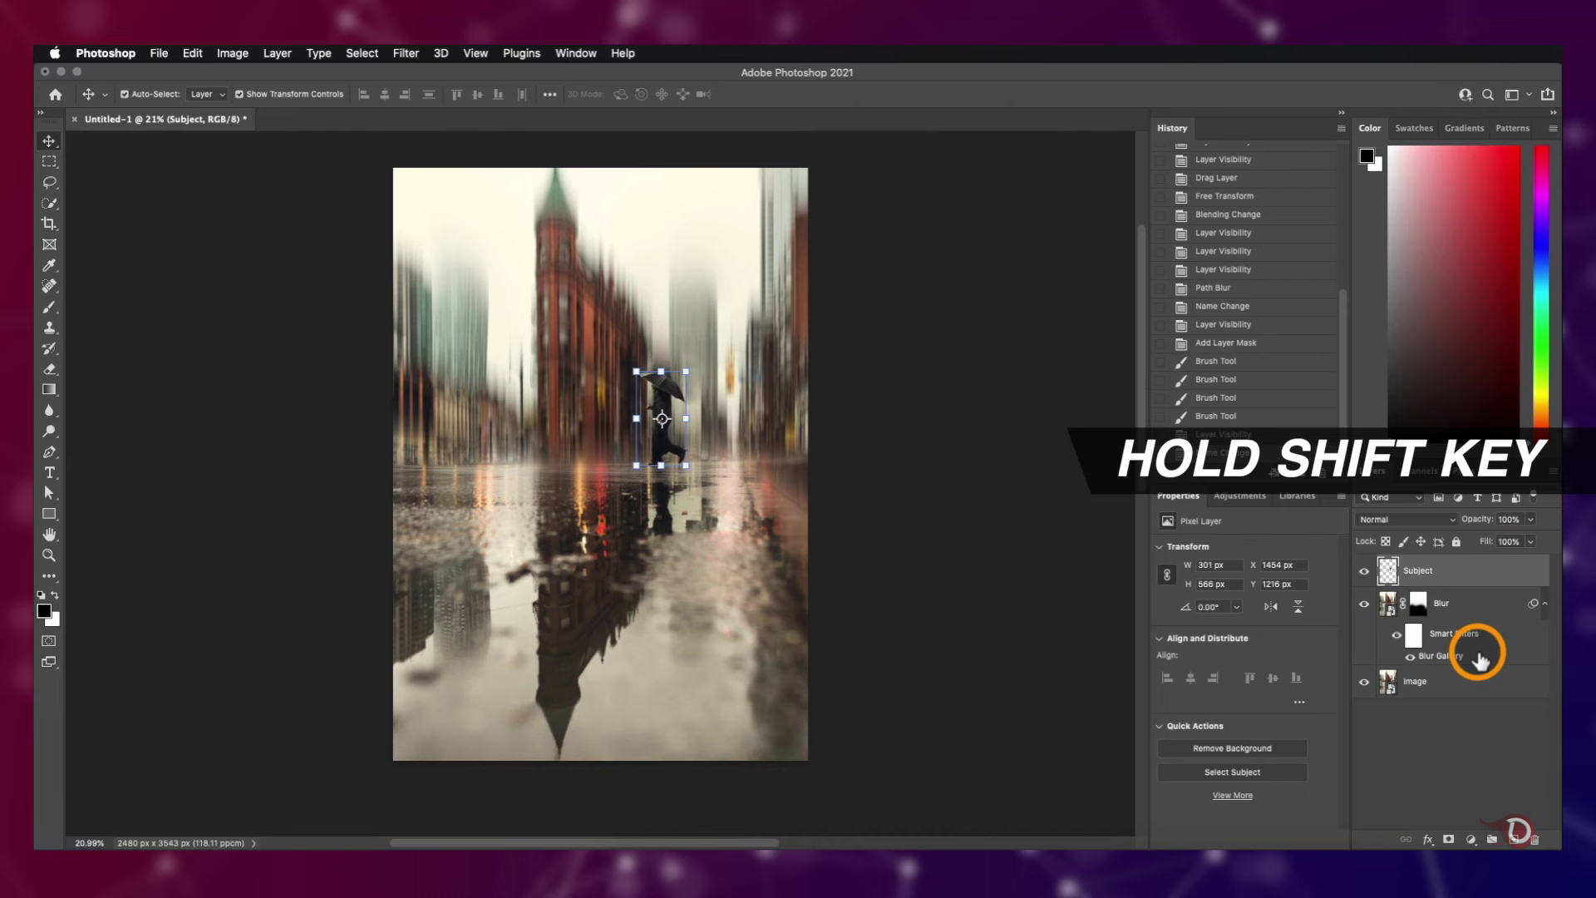
shift+click(1478, 690)
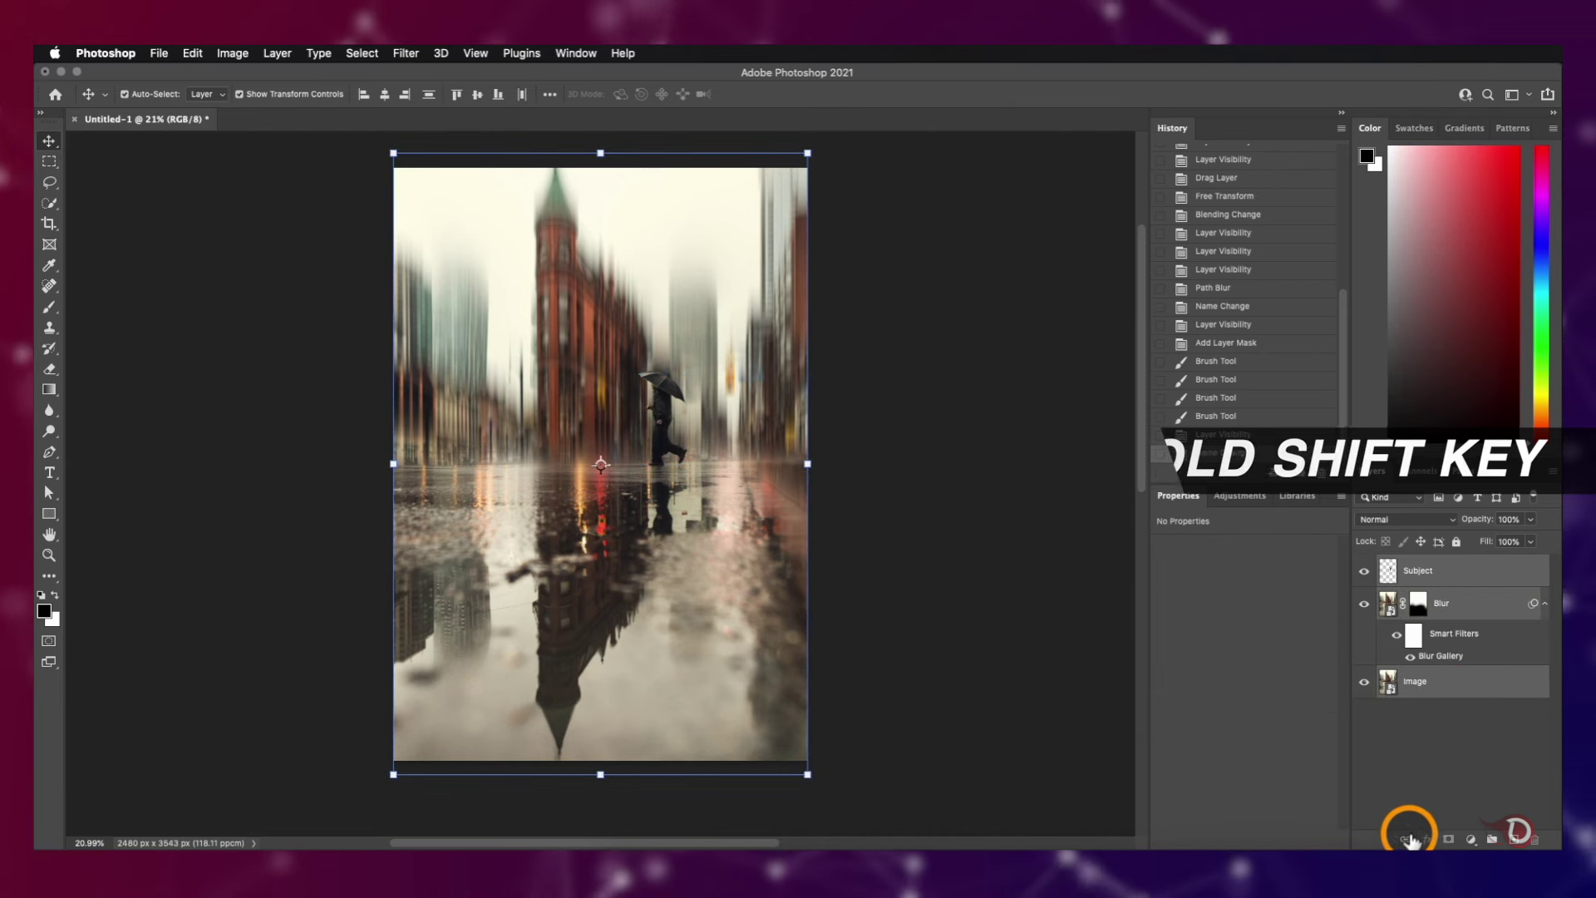
click(1405, 839)
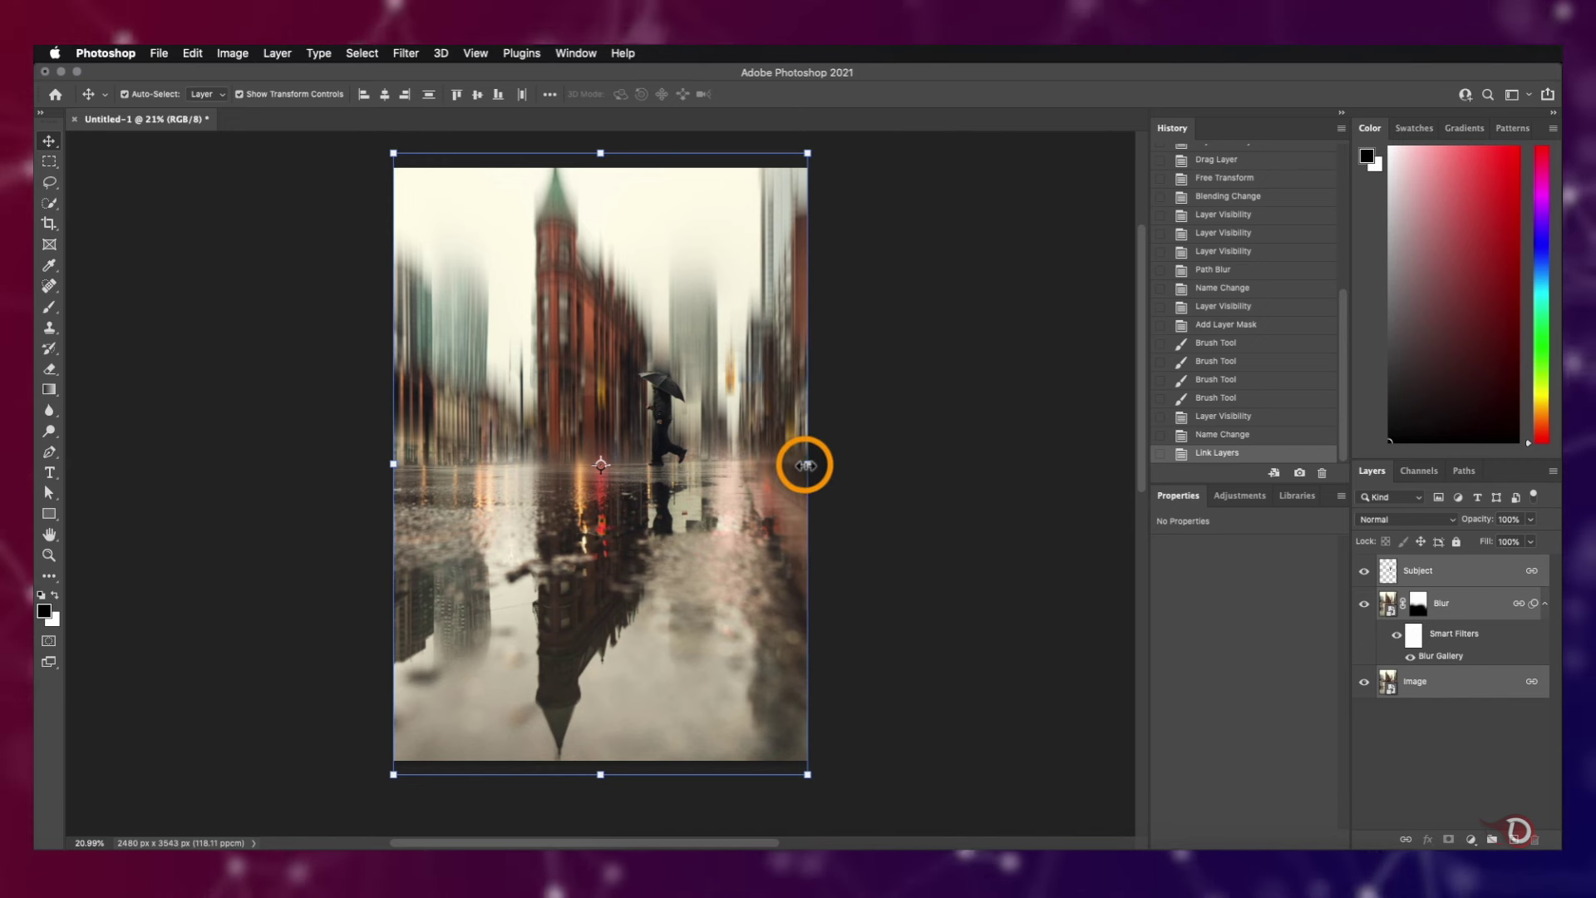
Scale the linked layers proportionally about their centre to 120.83%
click(807, 464)
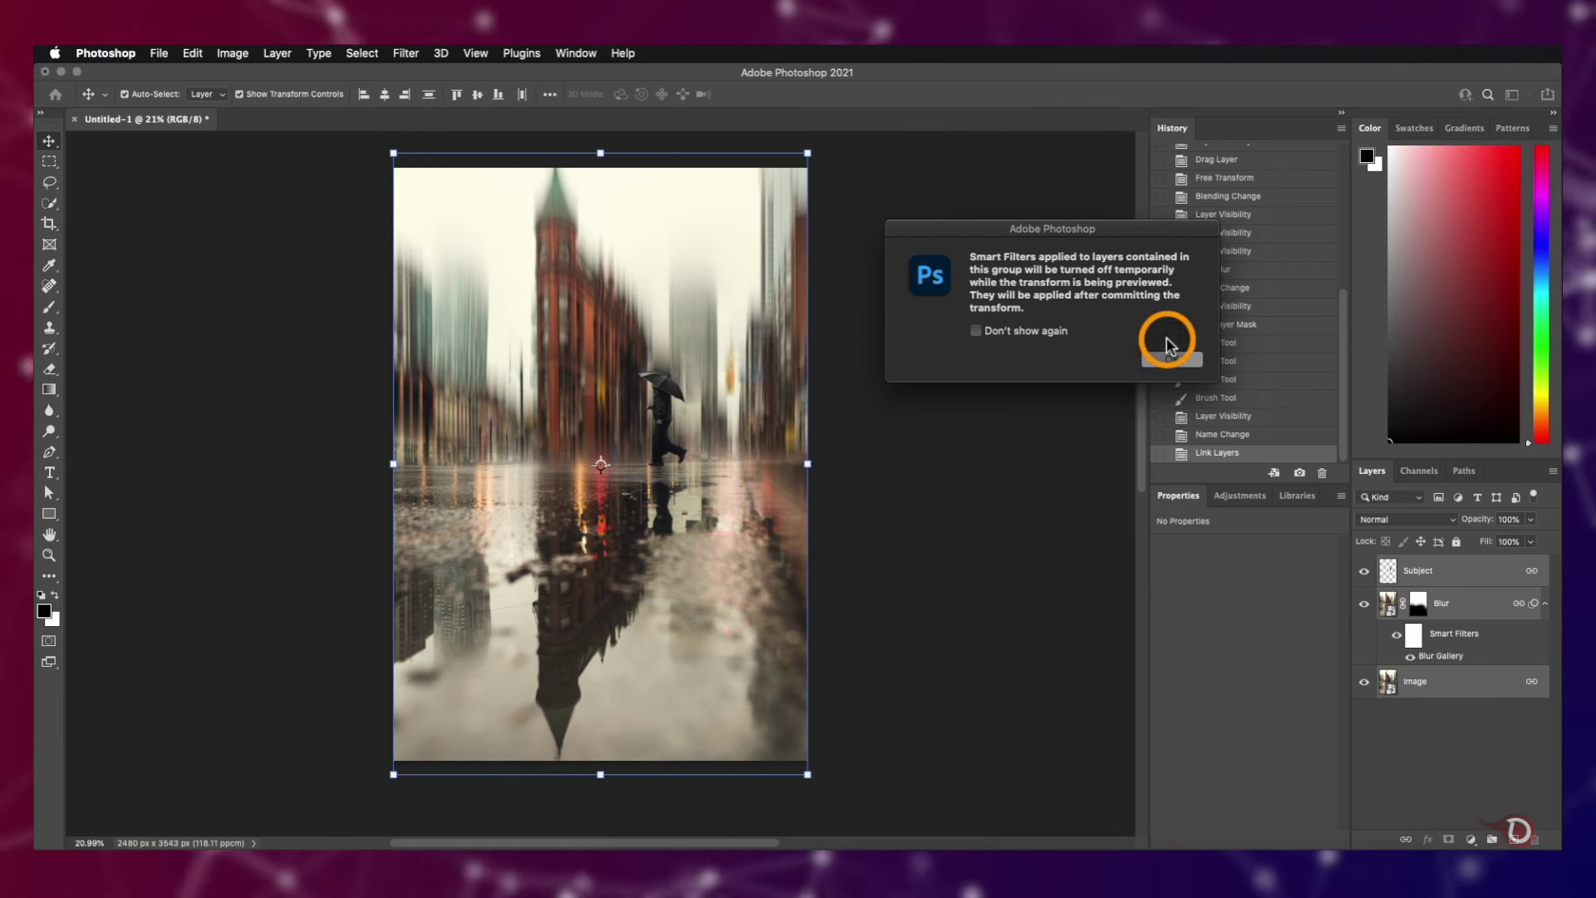
click(1162, 361)
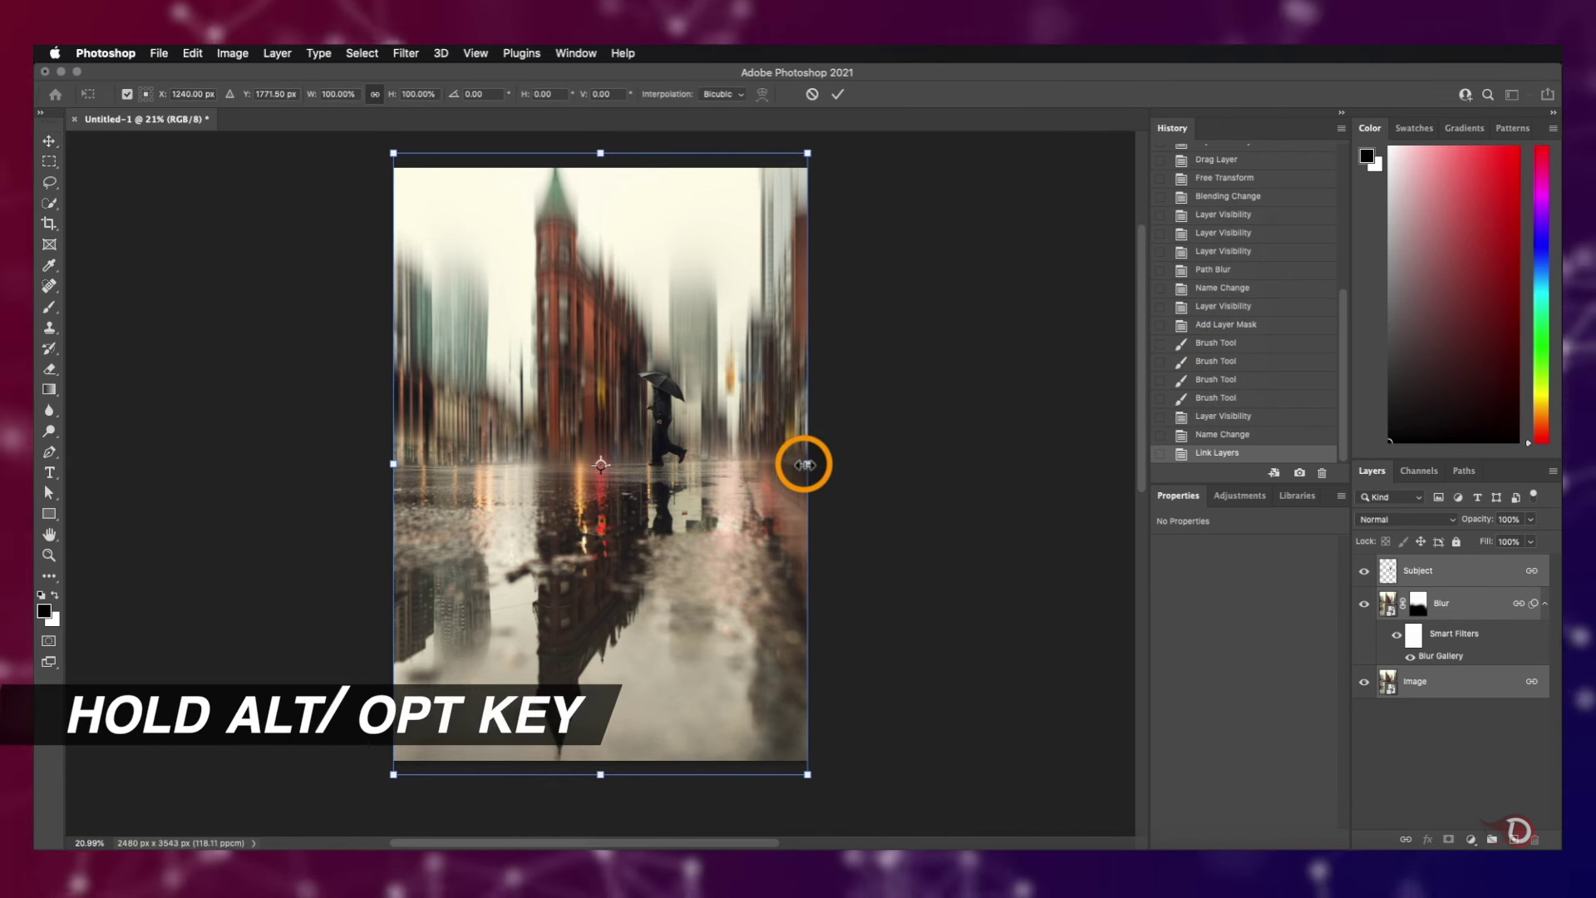
drag(804, 464, 847, 469)
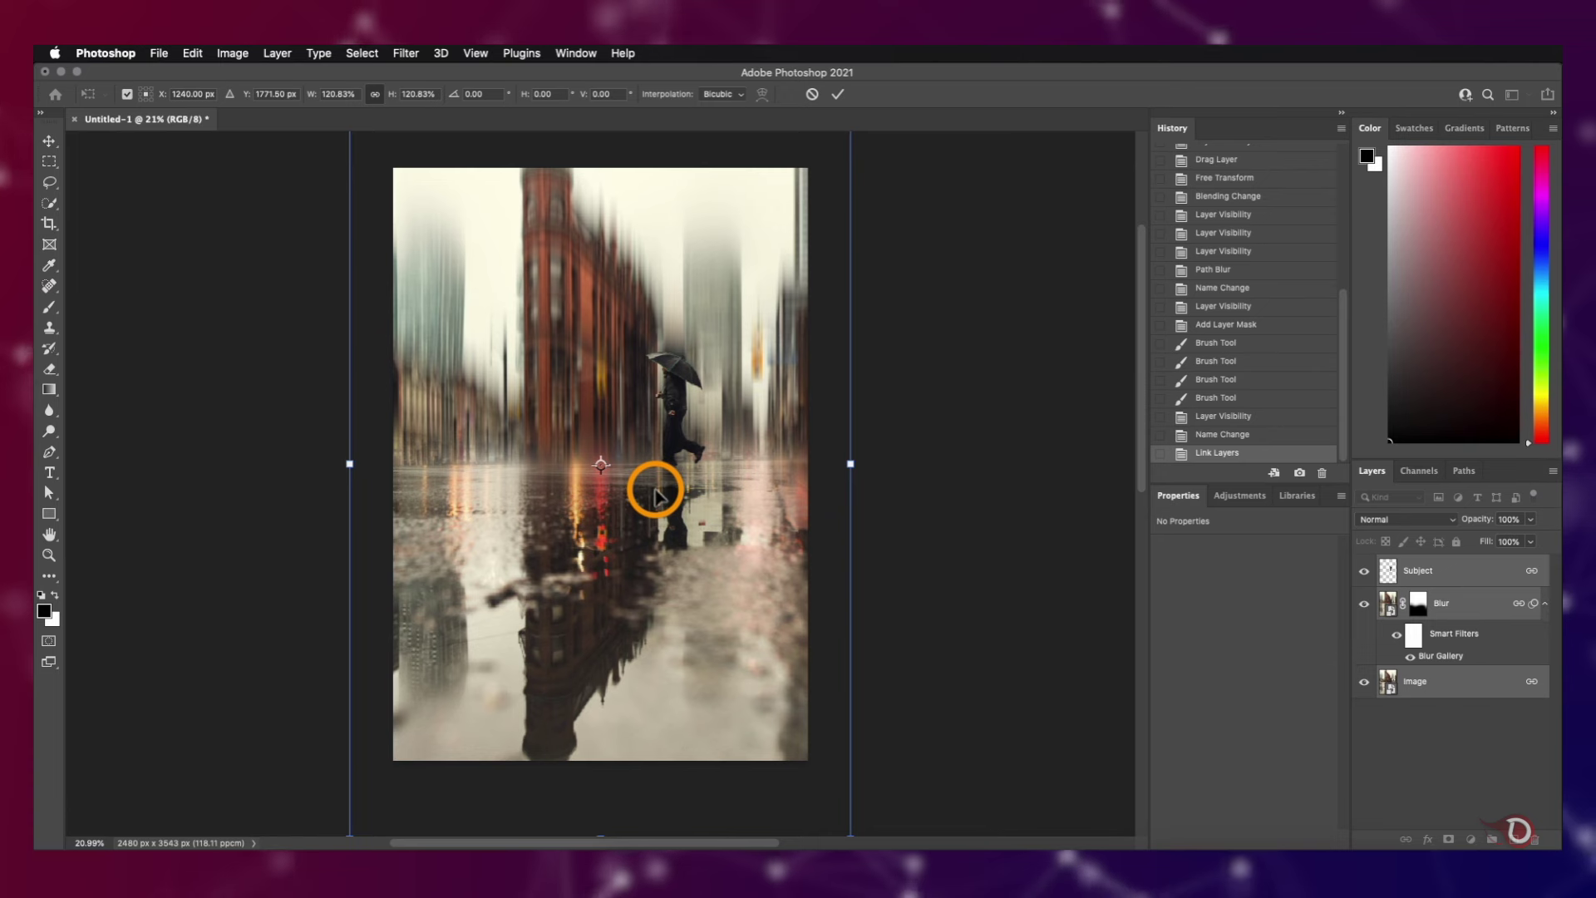
Move the enlarged layers to X 981.67 px and Y 1904.24 px, aligned with the canvas's right edge, and commit the transform
drag(651, 488, 613, 488)
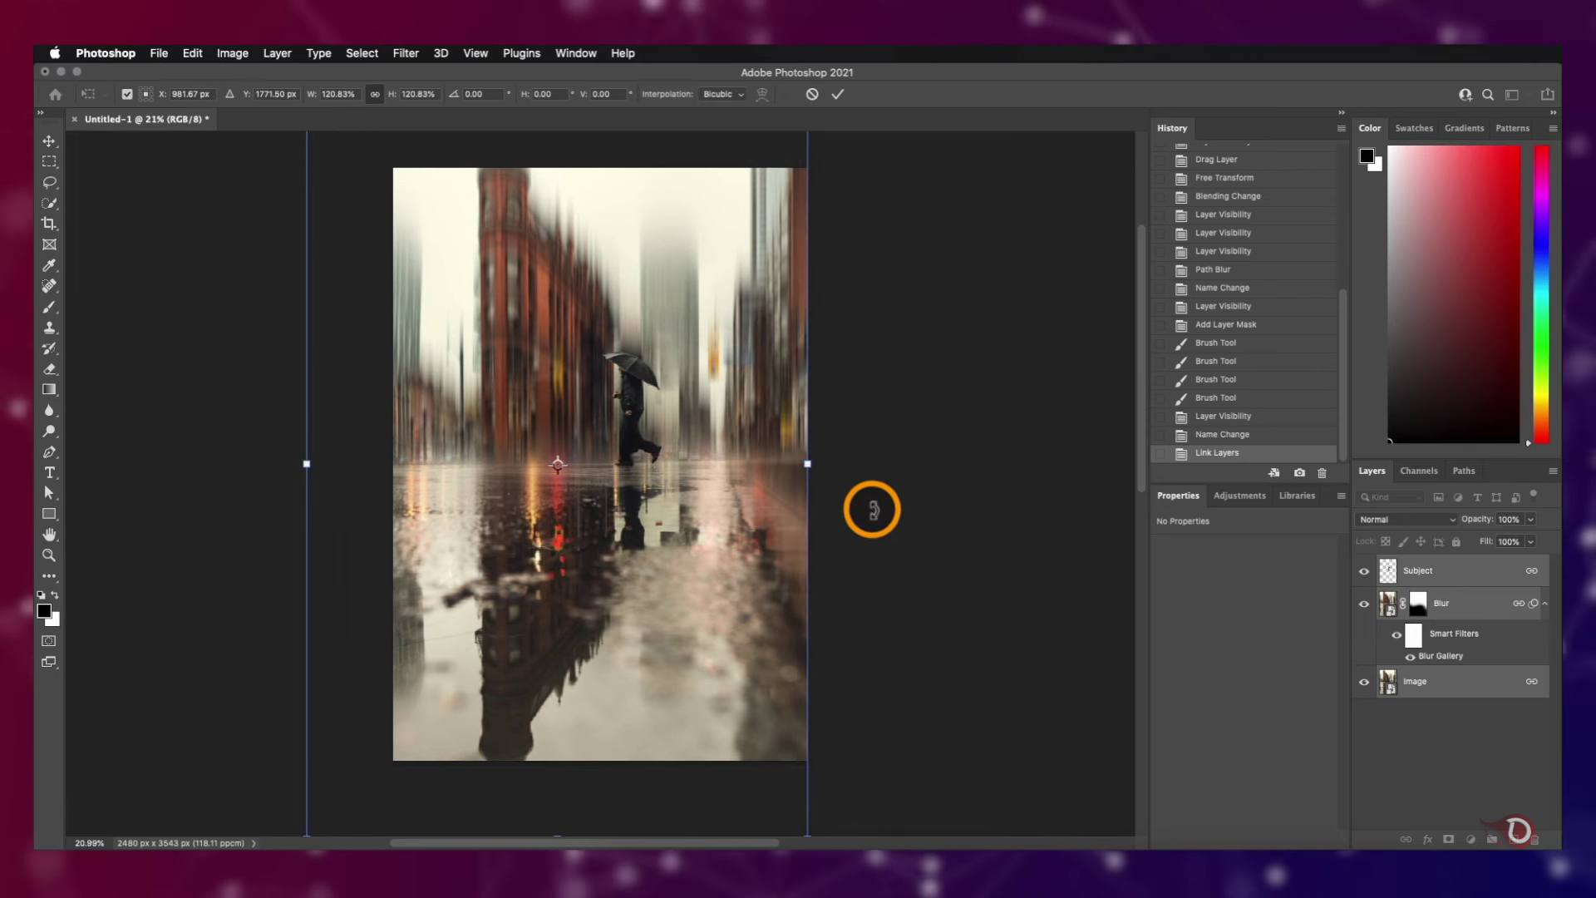
scroll(865, 509, down, 3)
scroll(865, 509, down, 5)
scroll(861, 510, up, 2)
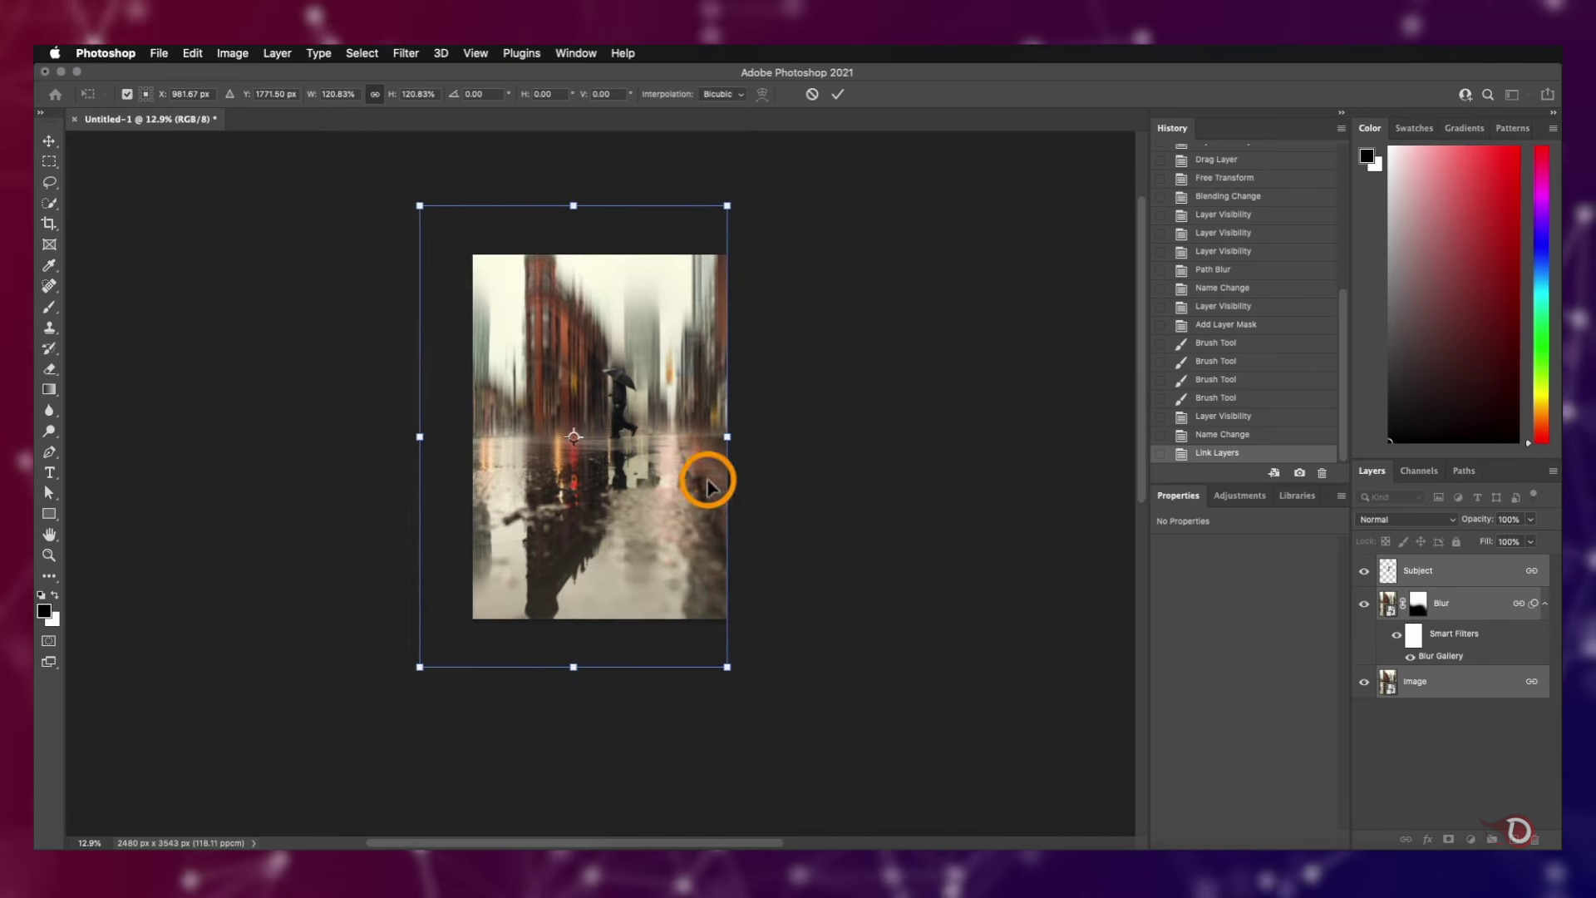
mouse_move(638, 469)
mouse_down()
mouse_move(633, 503)
mouse_move(633, 440)
mouse_move(634, 482)
mouse_up()
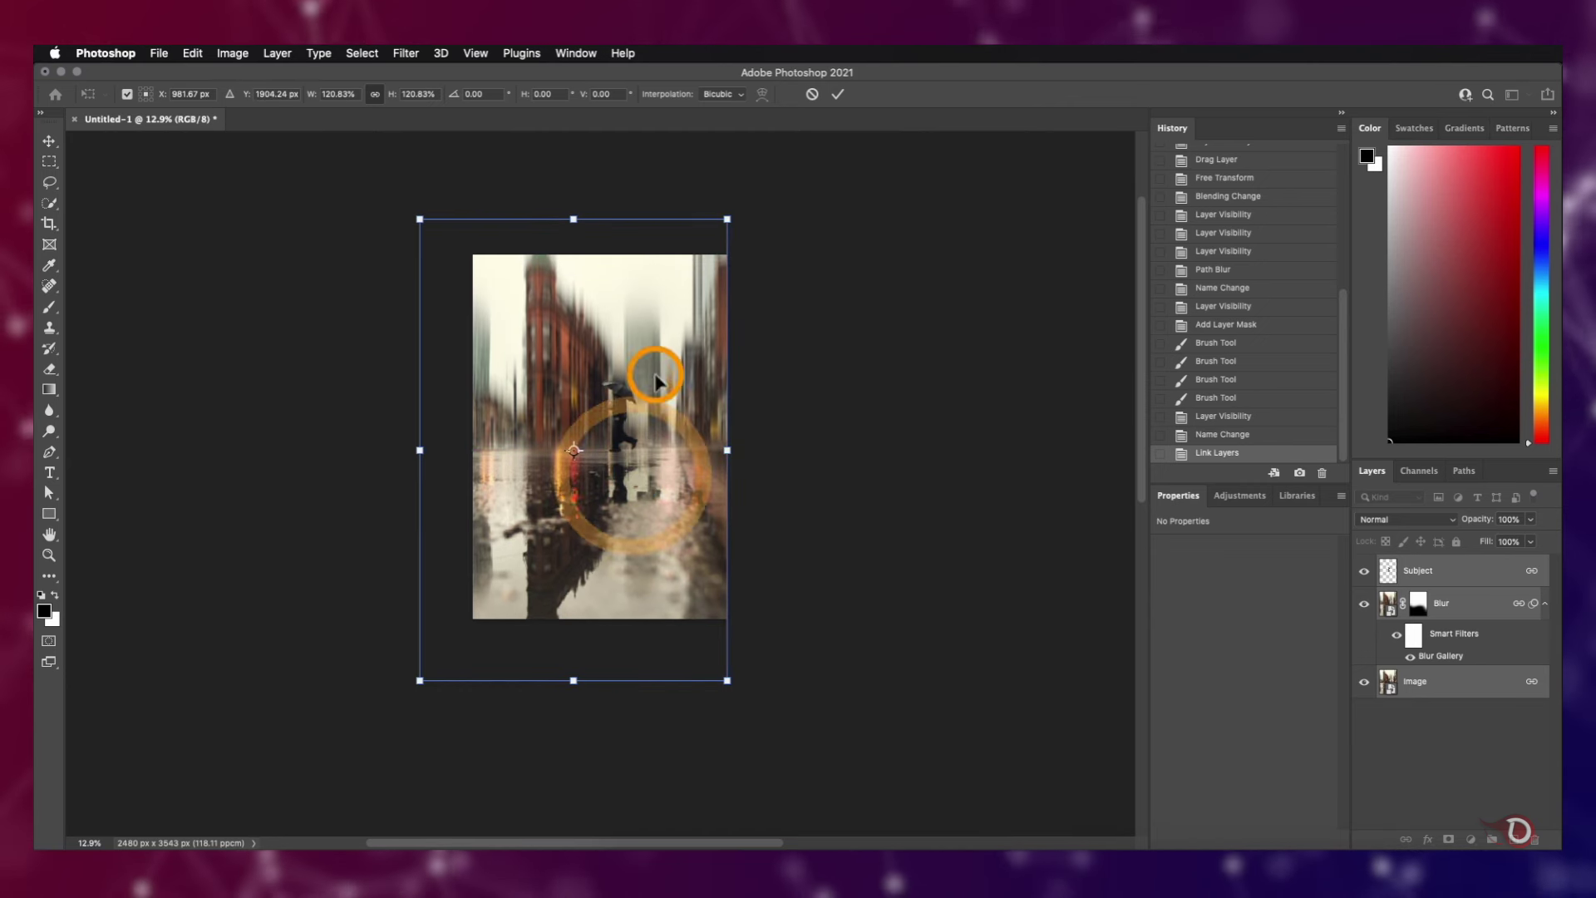
click(836, 94)
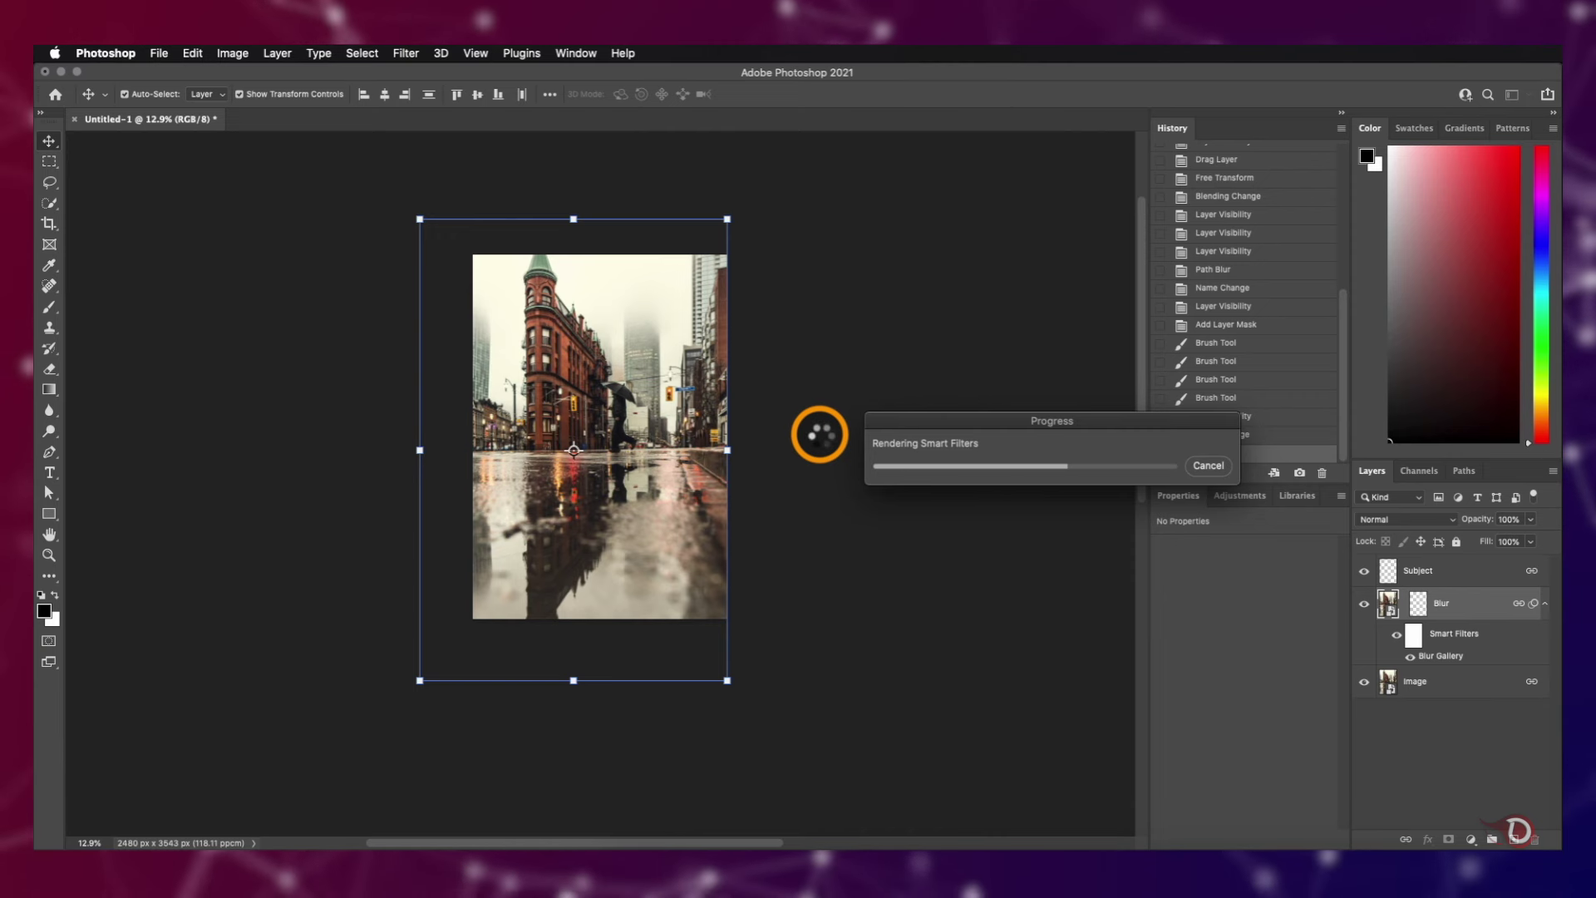
key(super+plus)
key(super+plus)
key(super+plus)
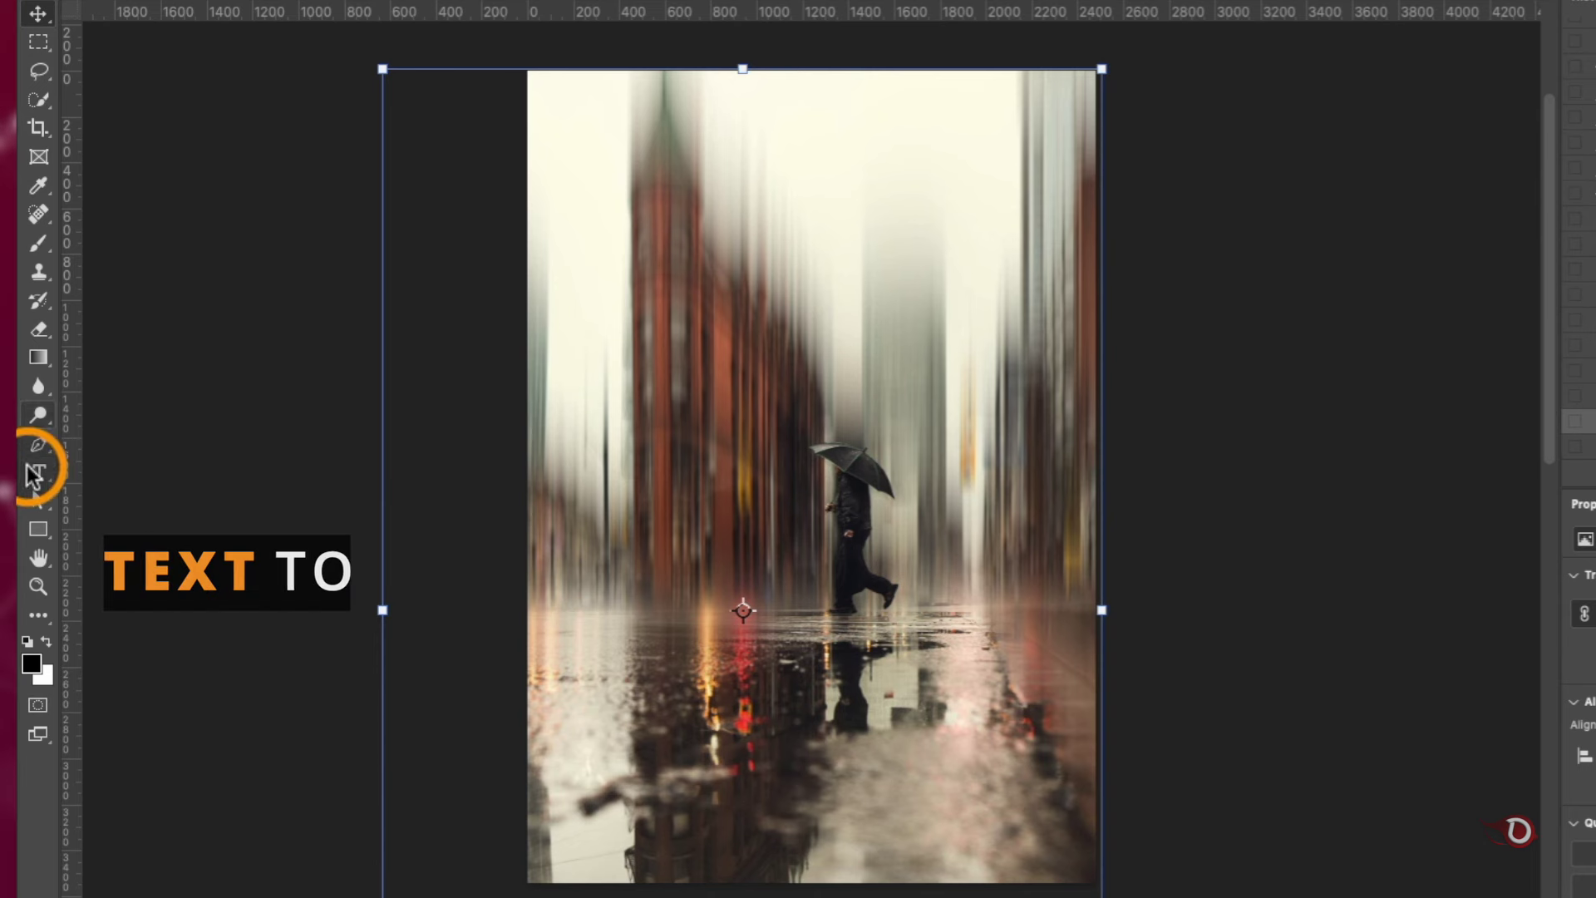
Add the text JOURNEY as a new type layer on the upper half of the poster and commit it
click(35, 474)
click(647, 313)
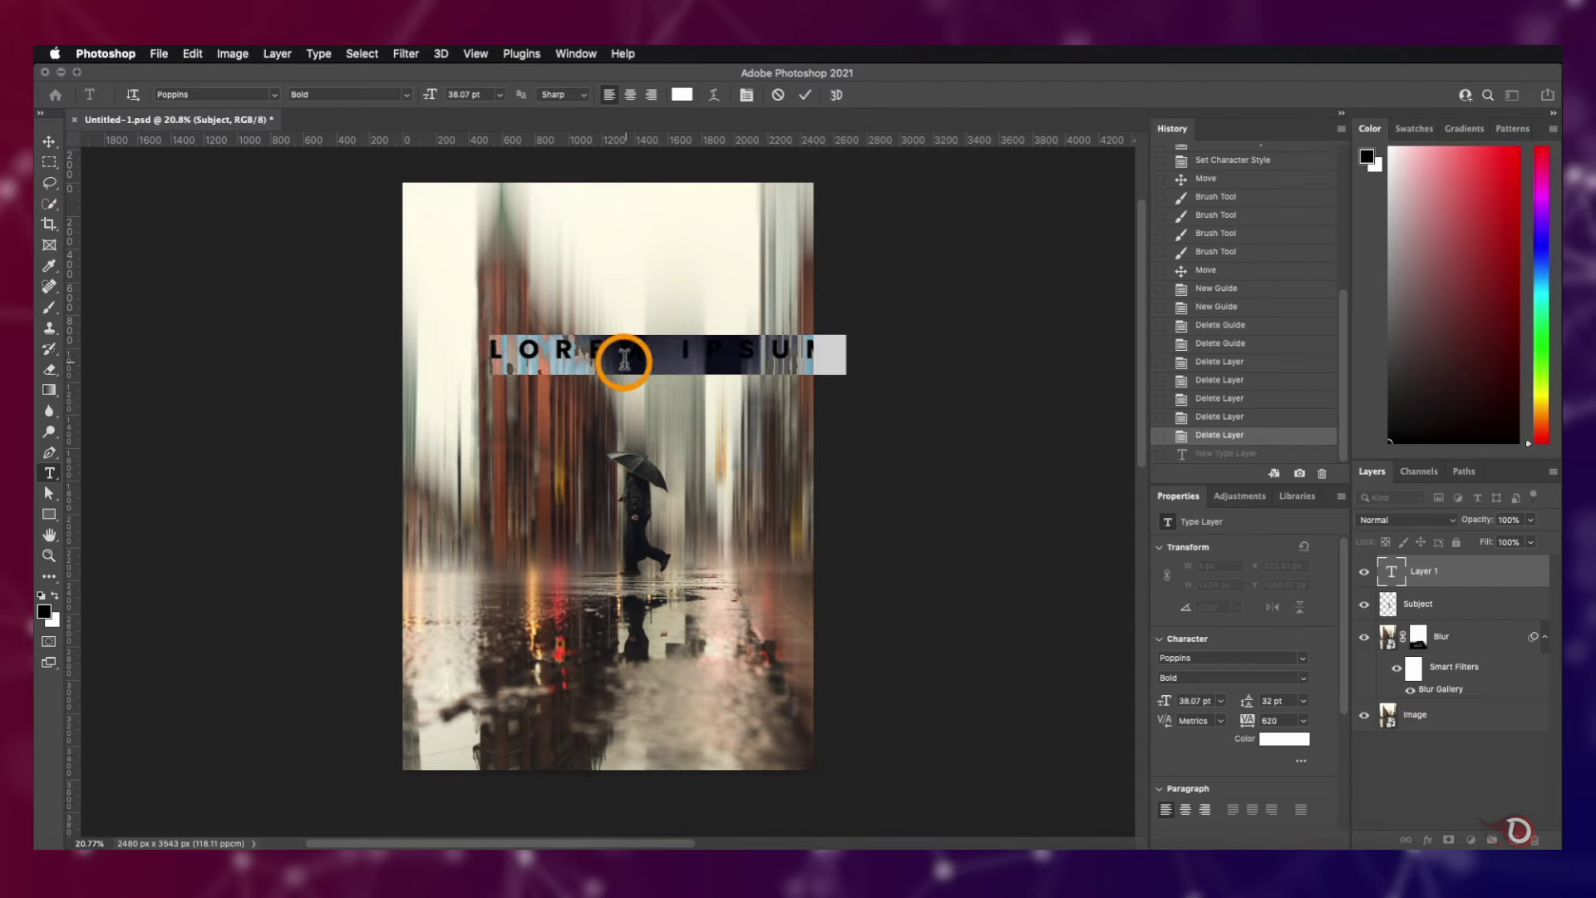
text(JOUR)
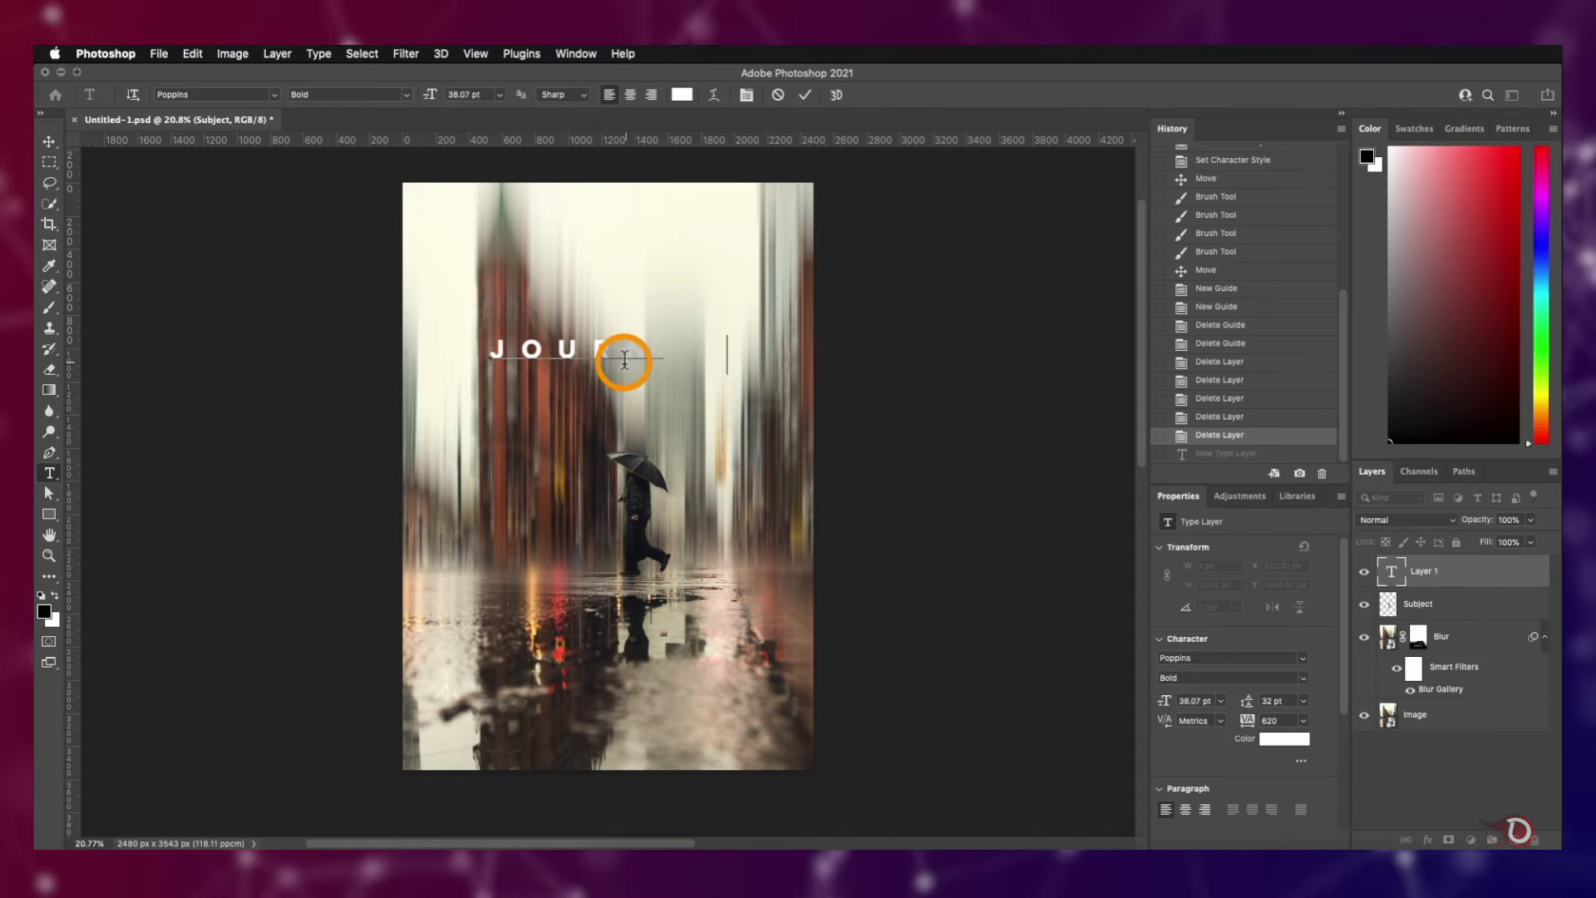
text(NEY)
click(804, 94)
key(v)
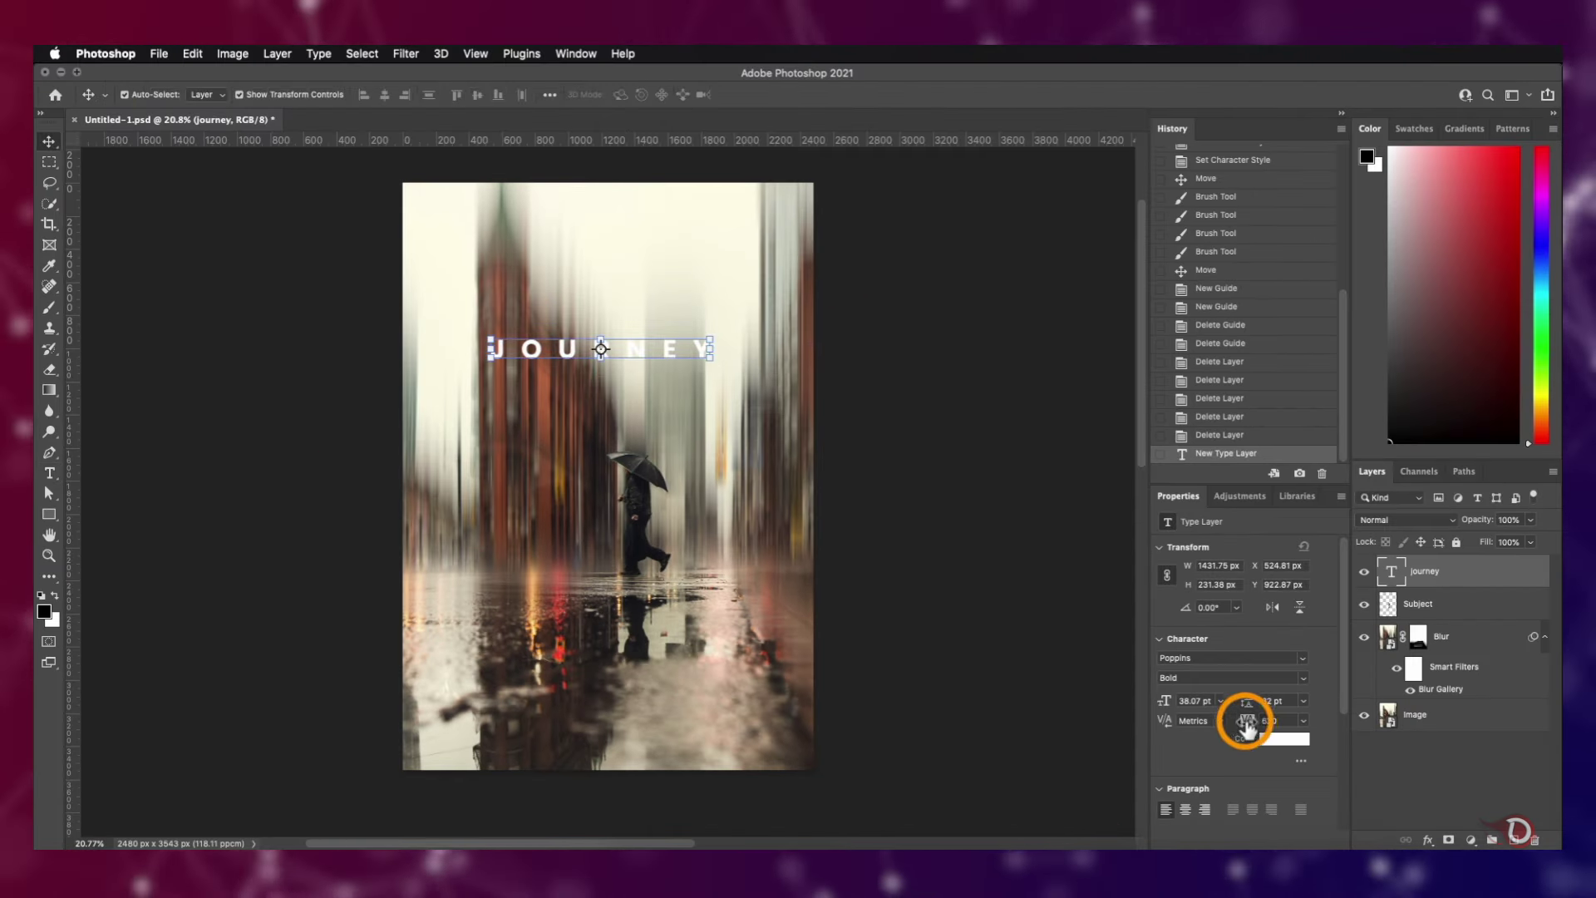
Set the JOURNEY title's tracking to 0 and its font to Six Caps
drag(1247, 727, 1221, 720)
click(1299, 660)
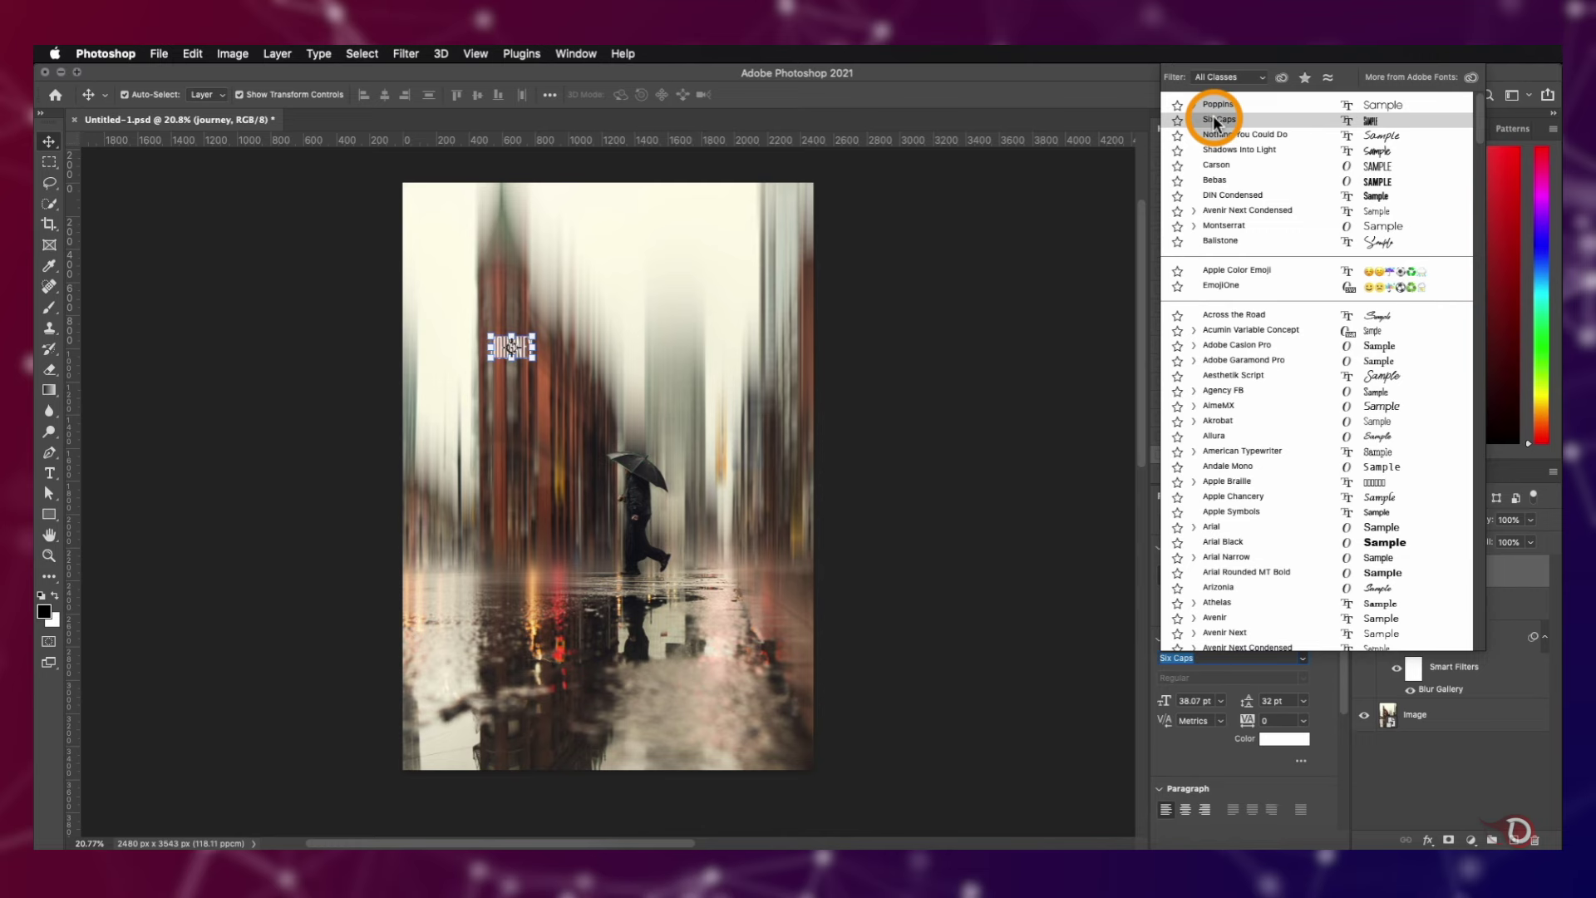
click(1215, 118)
Scale the JOURNEY title to 1220.51 × 861.5 px and place it horizontally centred over the walking man
drag(531, 358, 615, 443)
drag(584, 358, 680, 396)
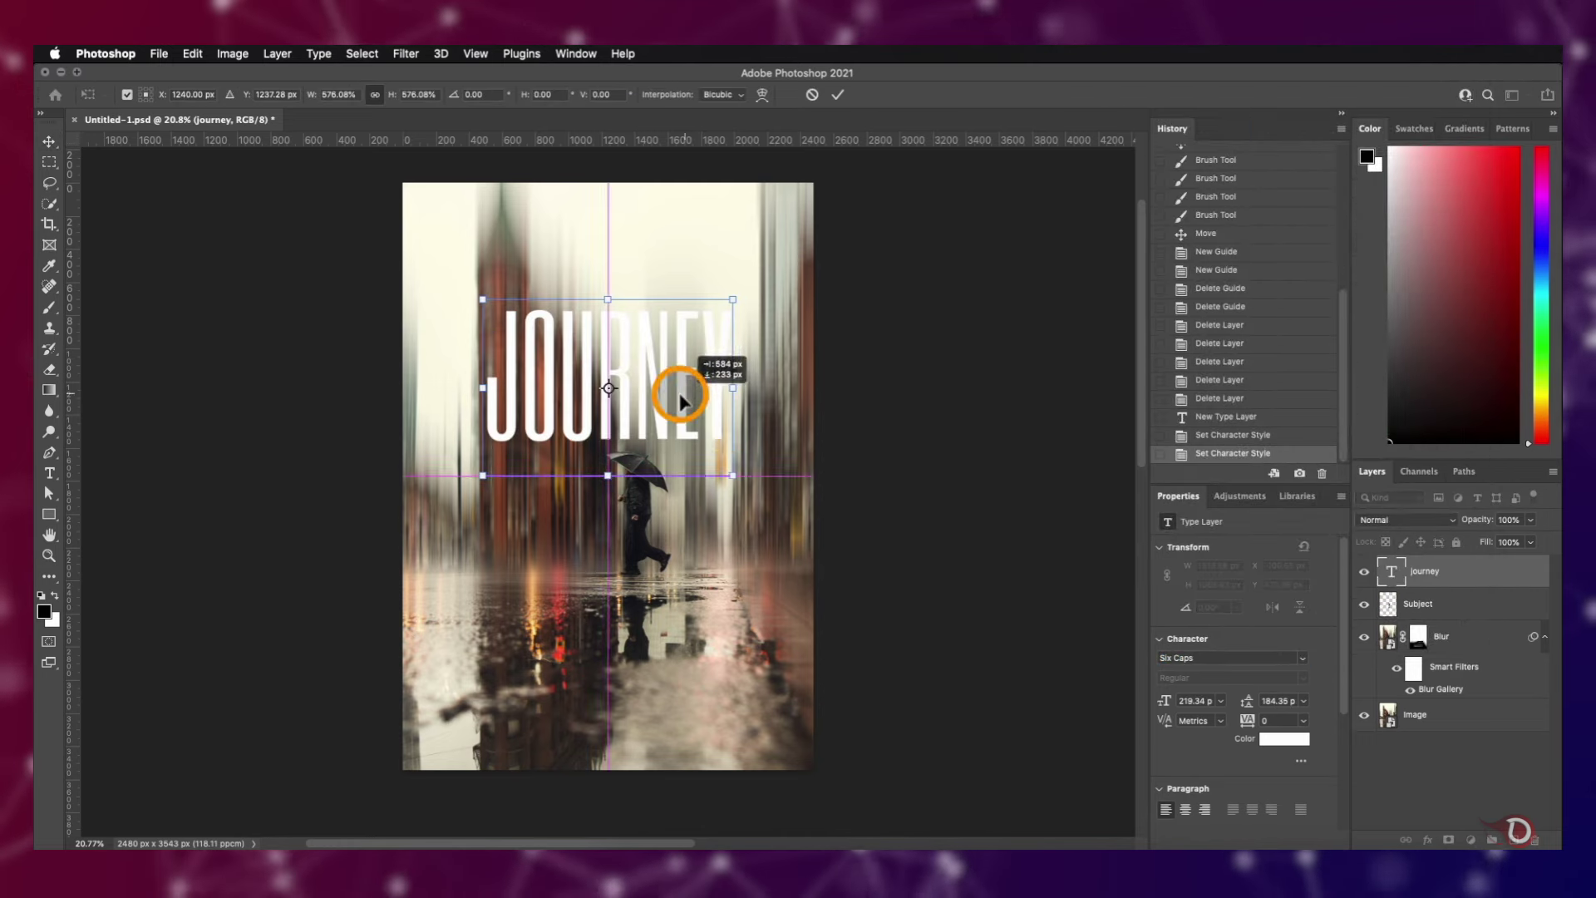
drag(732, 476, 705, 457)
key(super+plus)
key(super+plus)
drag(616, 372, 619, 454)
key(Return)
Convert the JOURNEY type layer to a shape
key(super+plus)
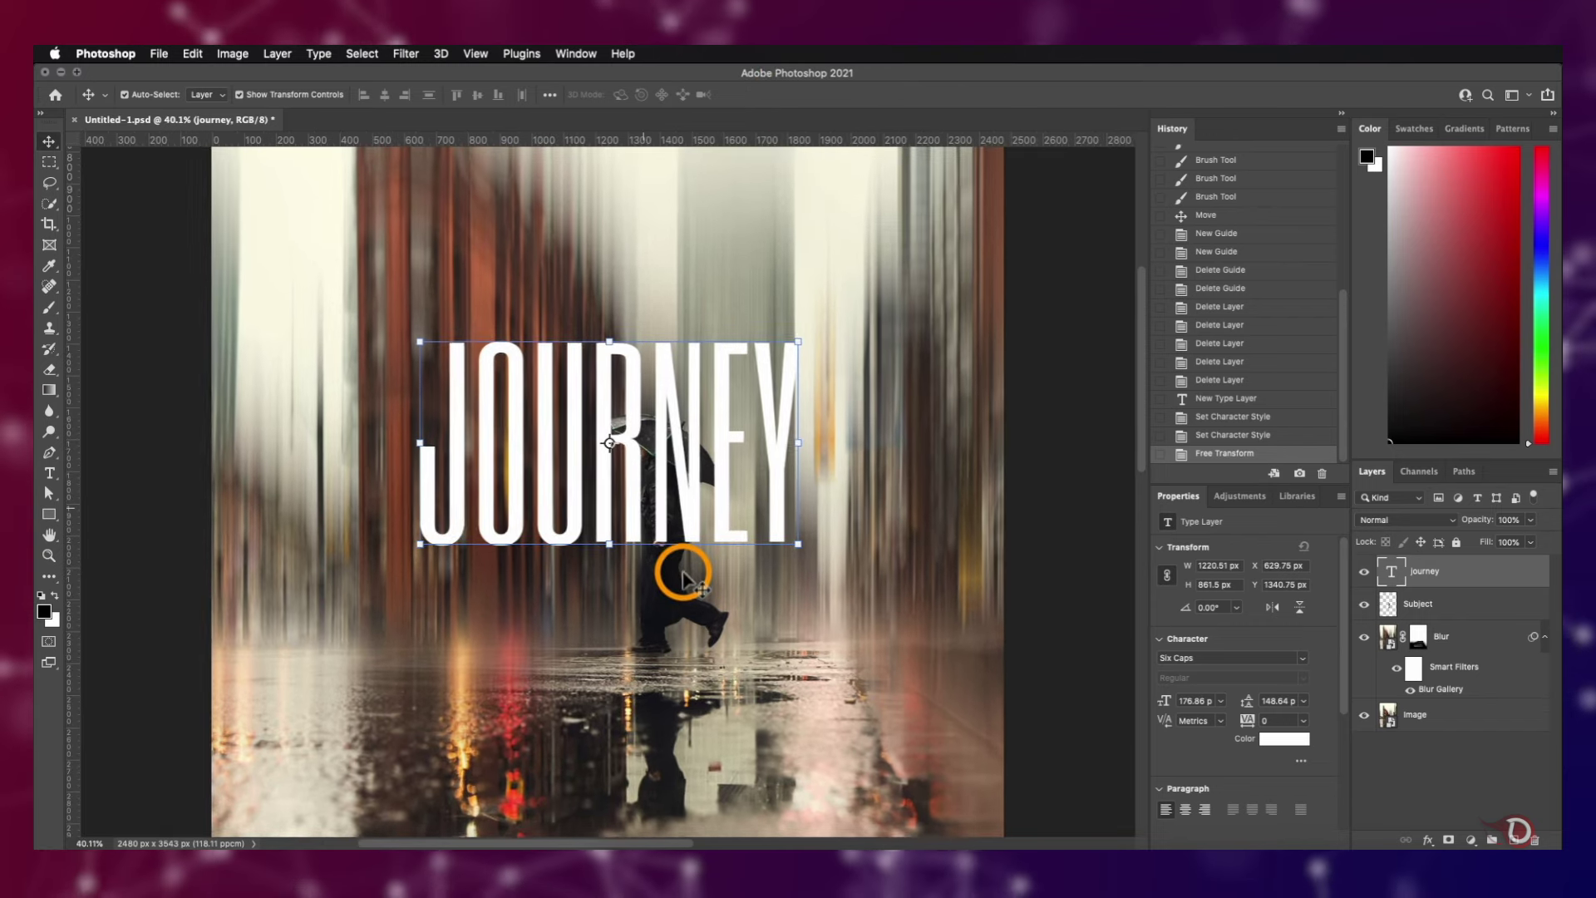
scroll(681, 574, up, 1)
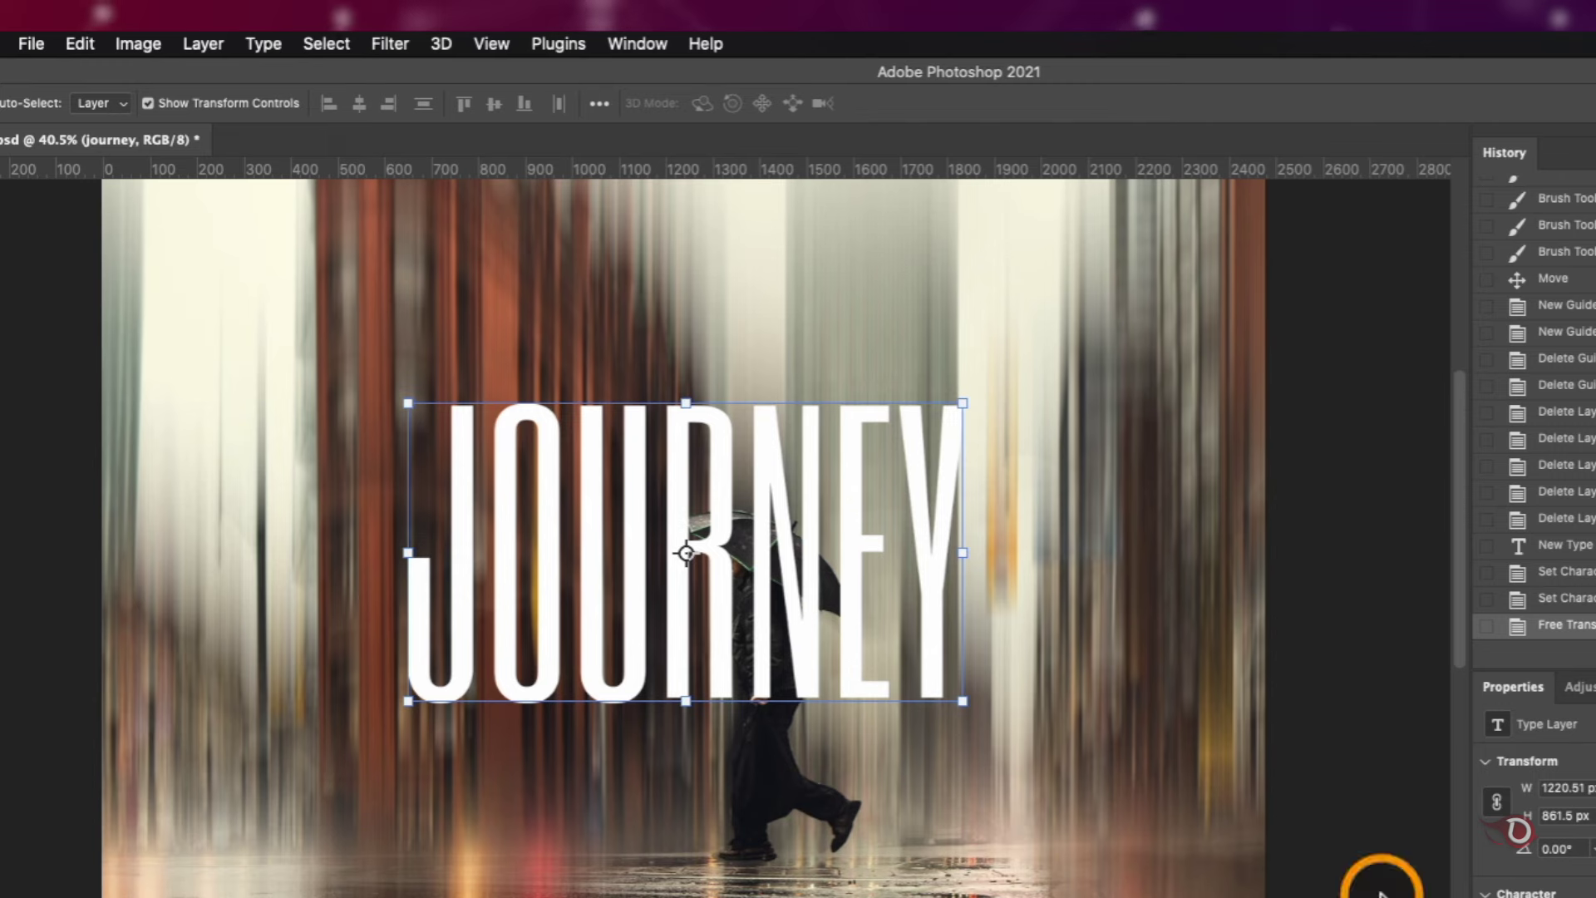
click(252, 45)
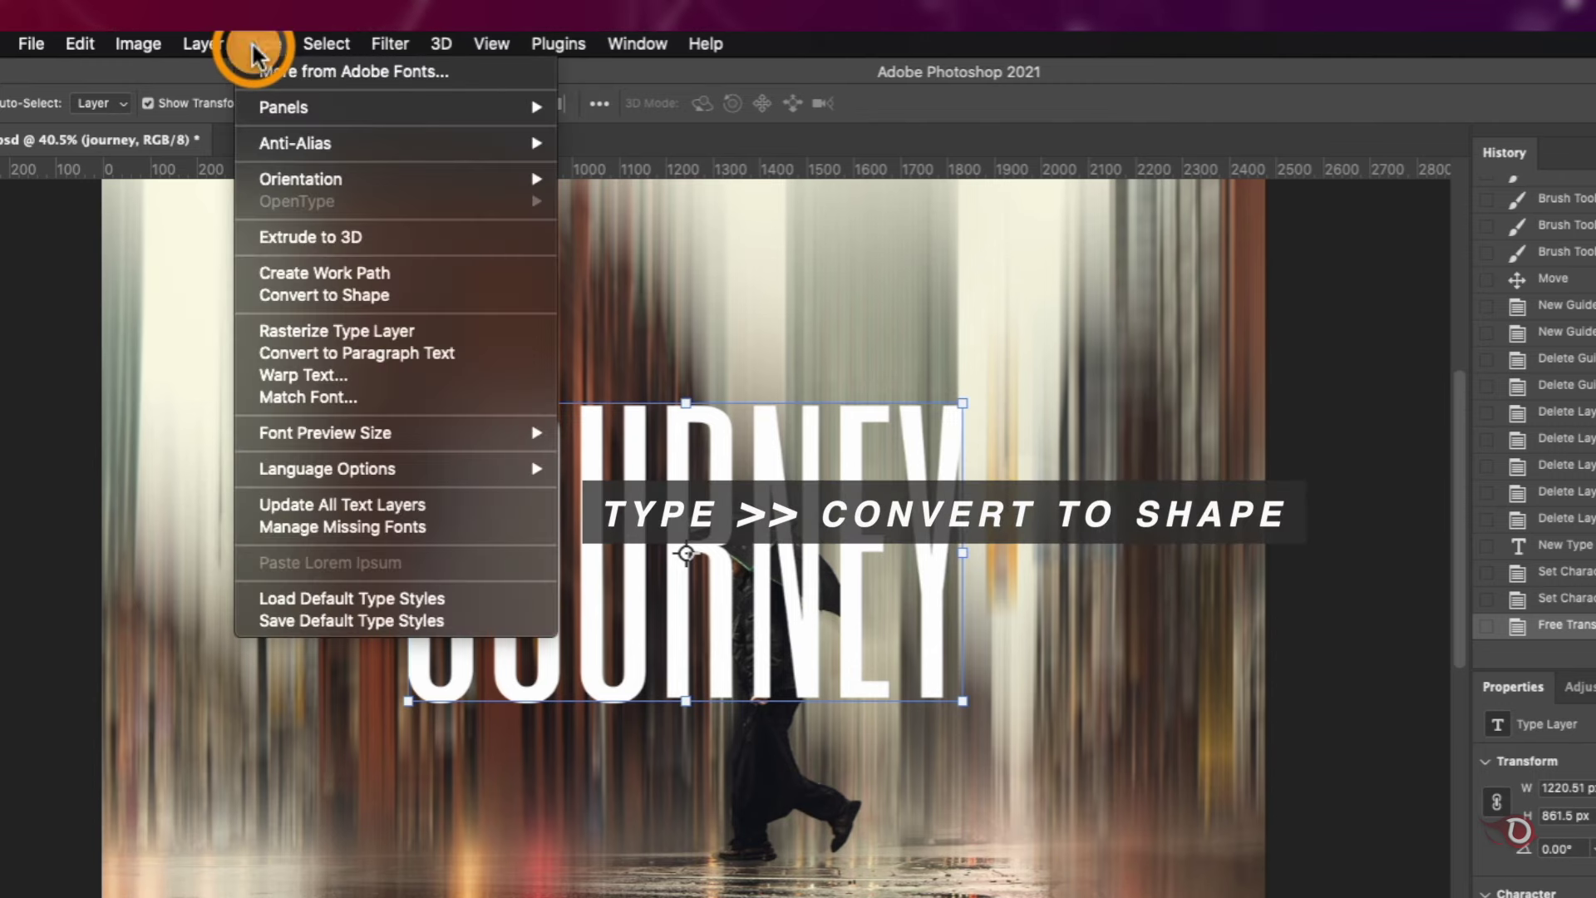
click(303, 296)
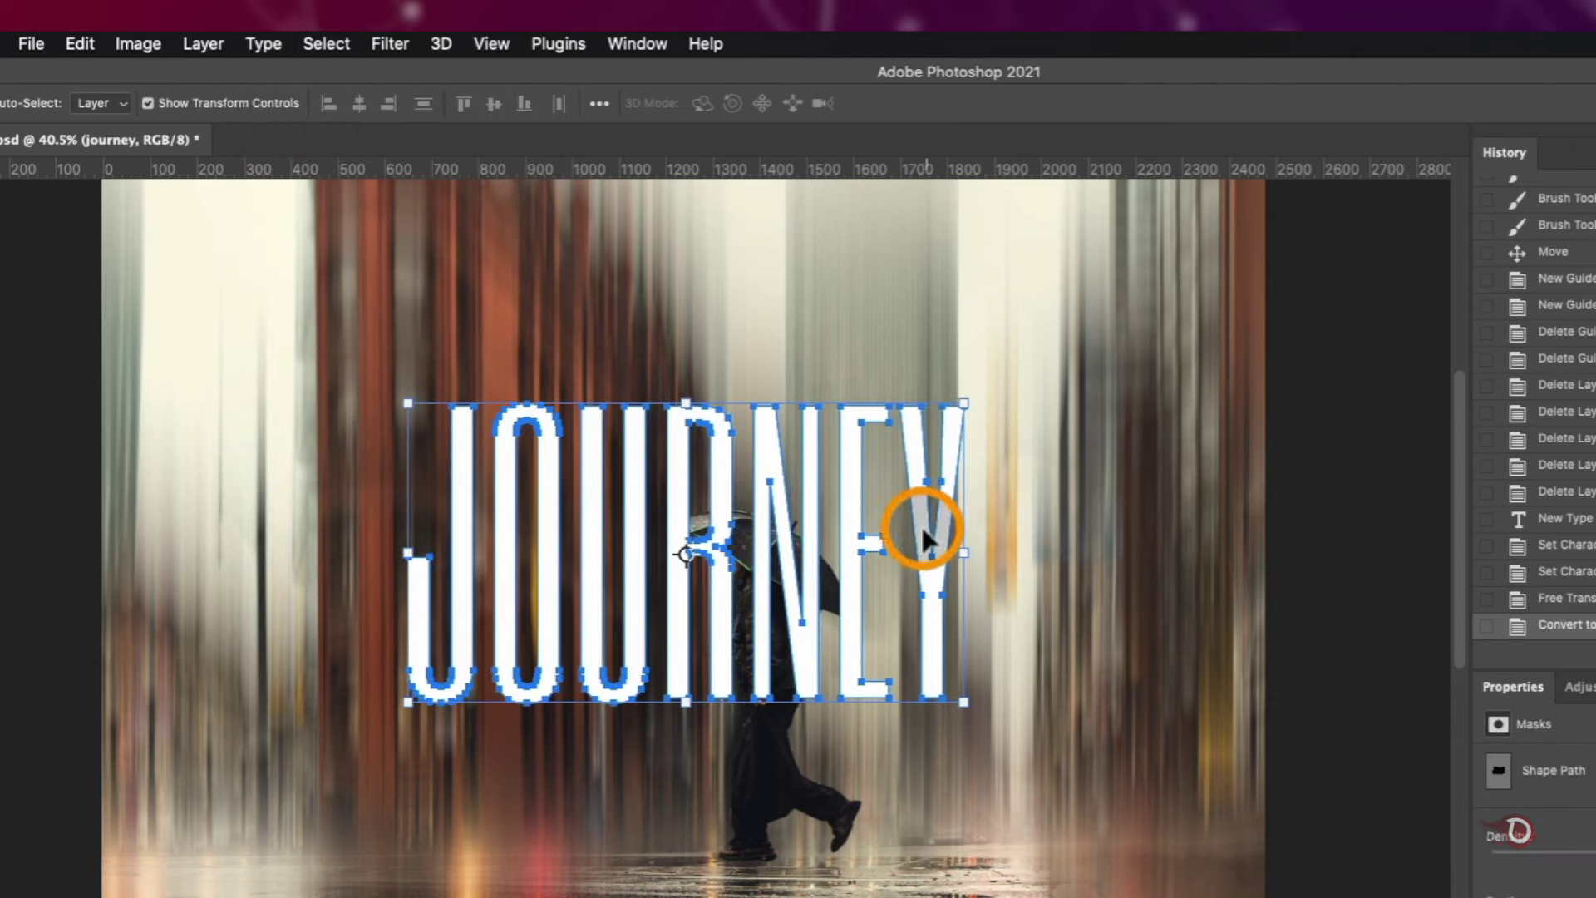
Extend the lower ends of all JOURNEY letters down to the wet street, making the shape 959.66 px high
scroll(509, 612, up, 1)
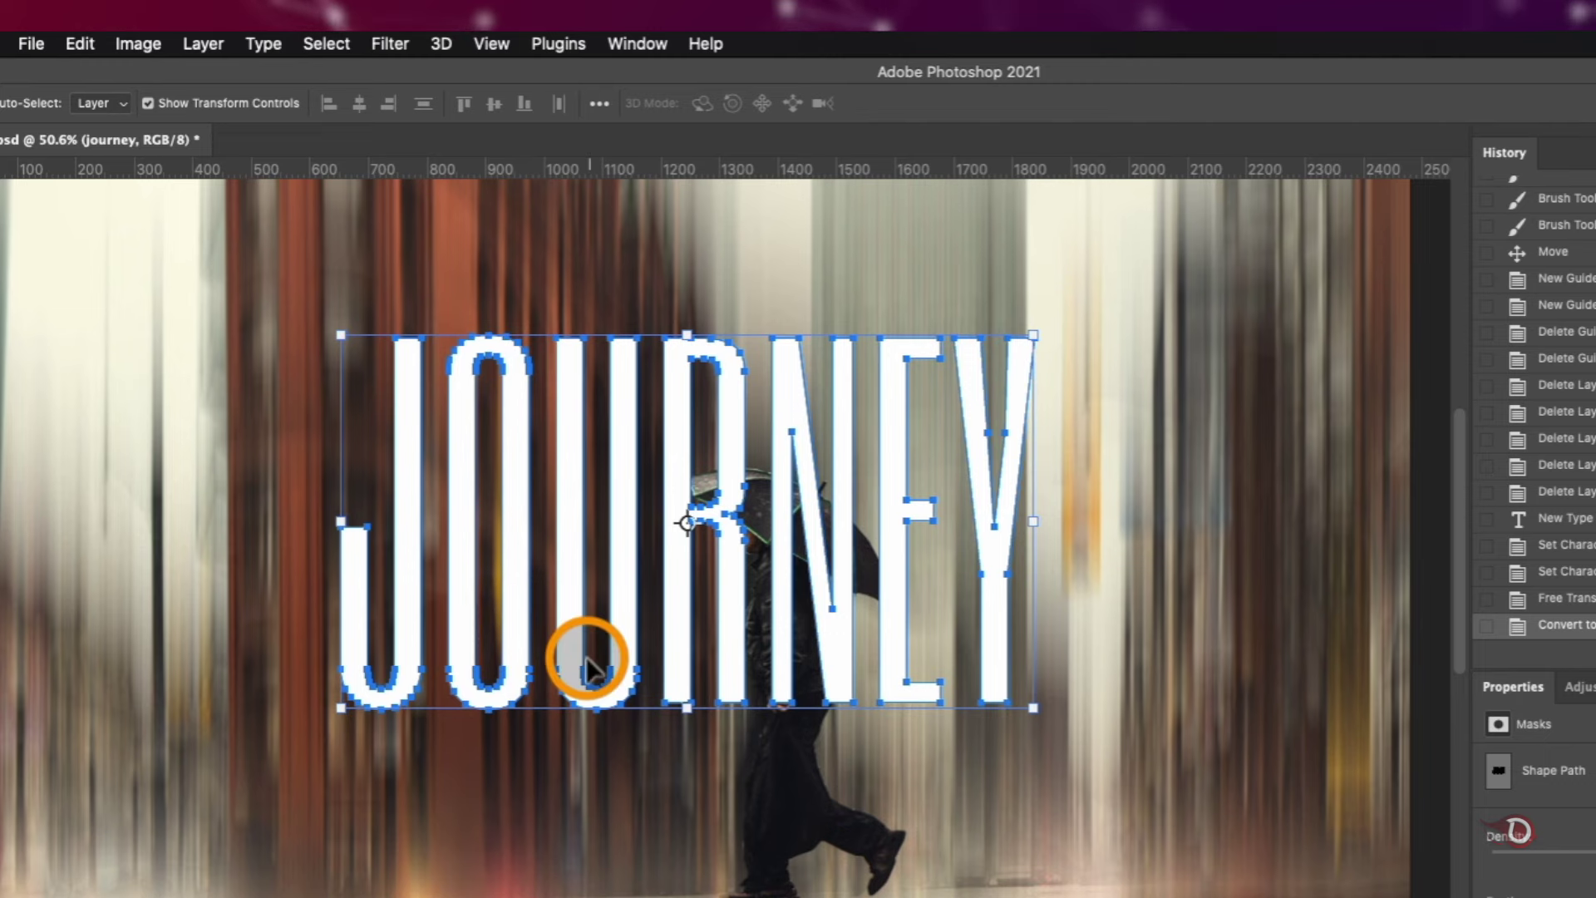
scroll(586, 656, down, 3)
click(52, 497)
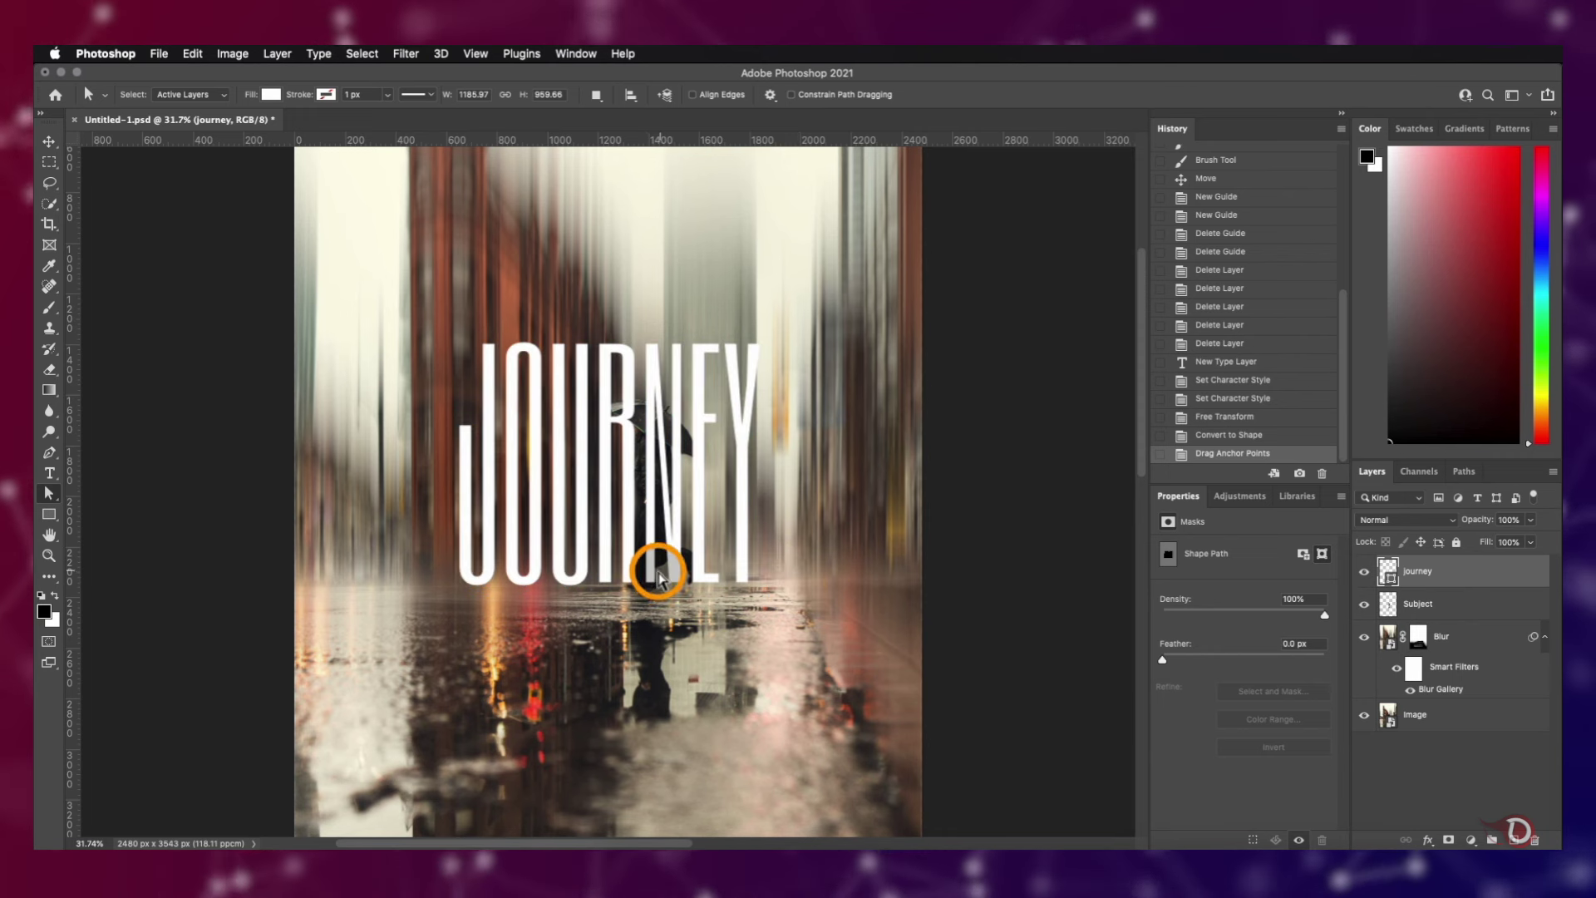
Shorten the O, E and U of JOURNEY by raising their lower anchor points to staggered heights
scroll(651, 563, up, 3)
scroll(657, 573, down, 2)
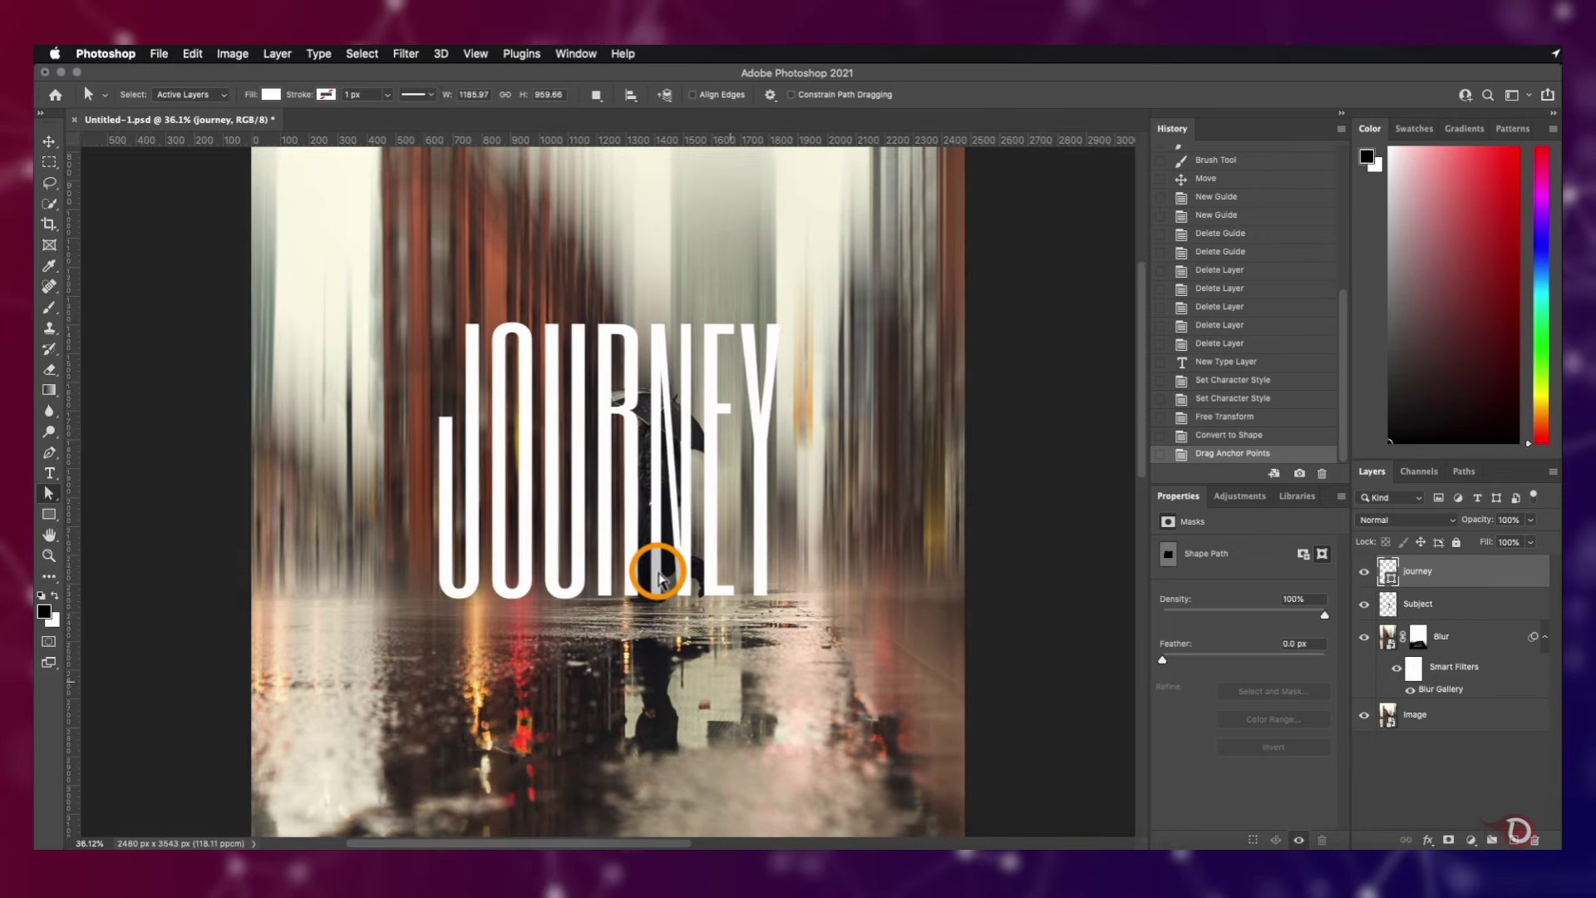
scroll(657, 574, up, 2)
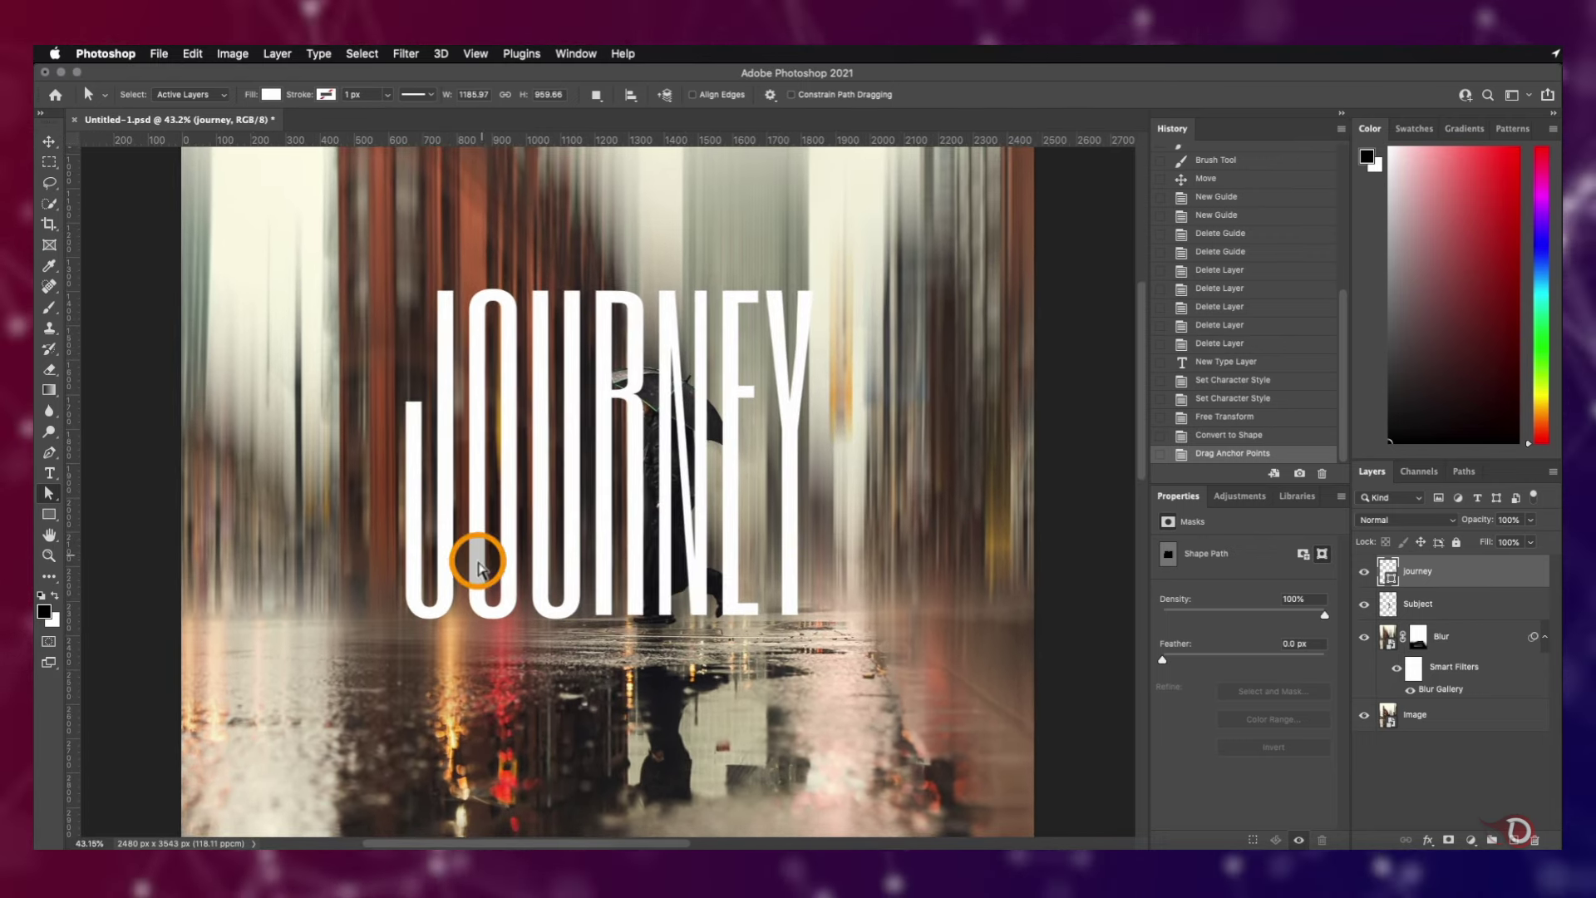
click(470, 575)
drag(459, 573, 492, 579)
mouse_move(712, 556)
mouse_down()
mouse_move(766, 624)
mouse_move(736, 567)
mouse_up()
drag(524, 542, 587, 625)
drag(555, 606, 555, 513)
Shorten the N and R by raising their lower anchor points, with the R ending highest
drag(649, 577, 677, 523)
key(super+z)
click(590, 585)
drag(590, 584, 621, 473)
Move the journey layer below the Subject layer so the man stands in front of the title
key(super+minus)
key(super+minus)
scroll(869, 391, up, 3)
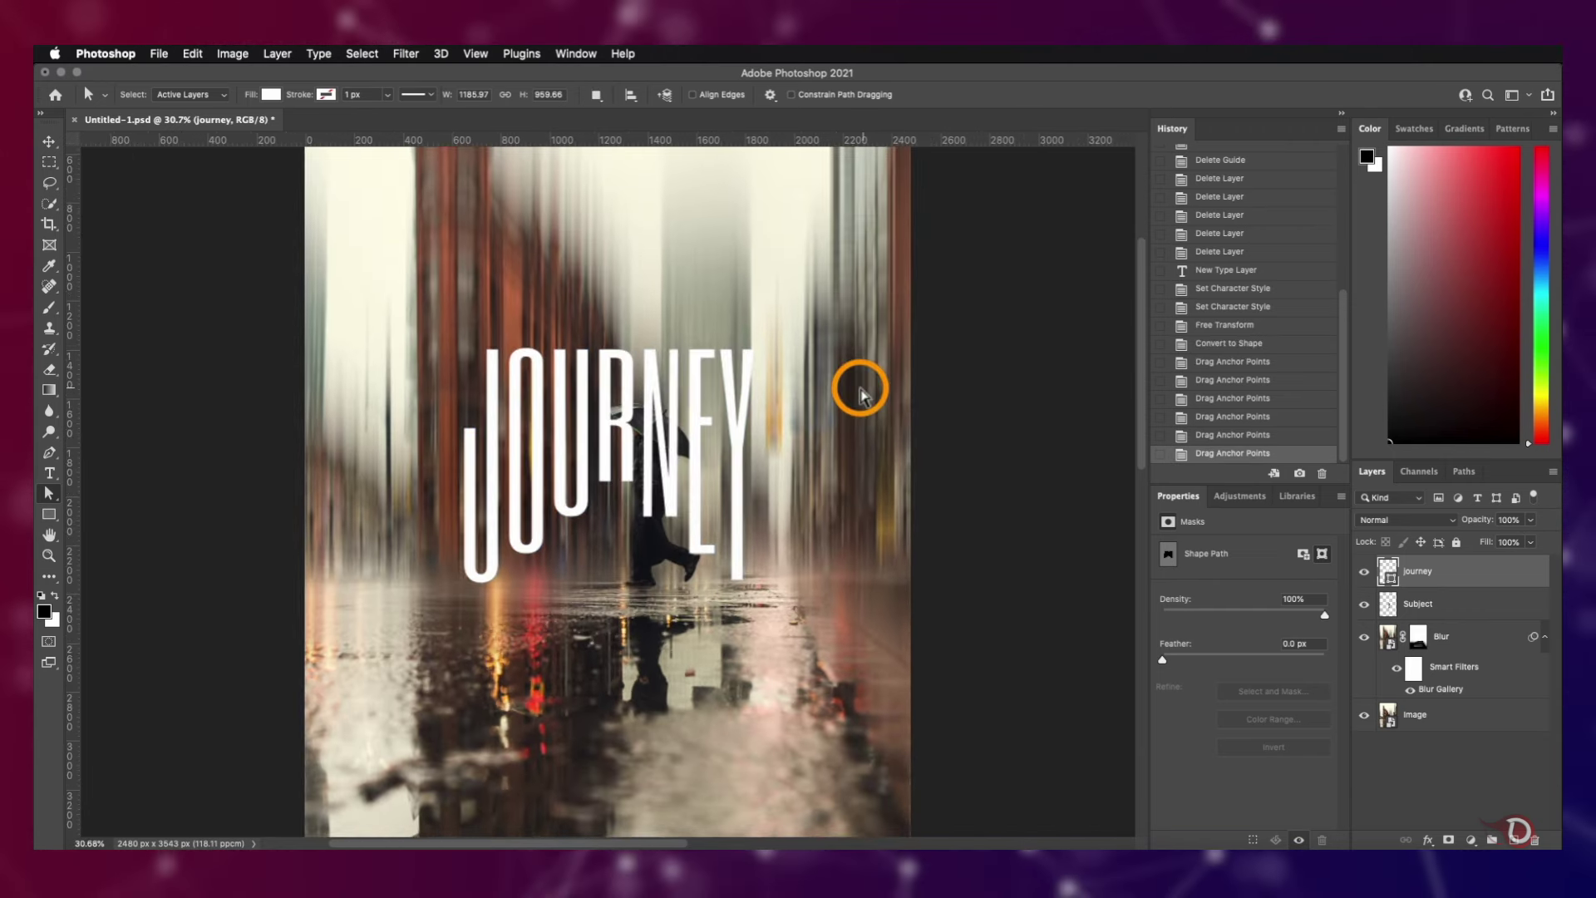
scroll(600, 478, up, 2)
scroll(598, 582, down, 1)
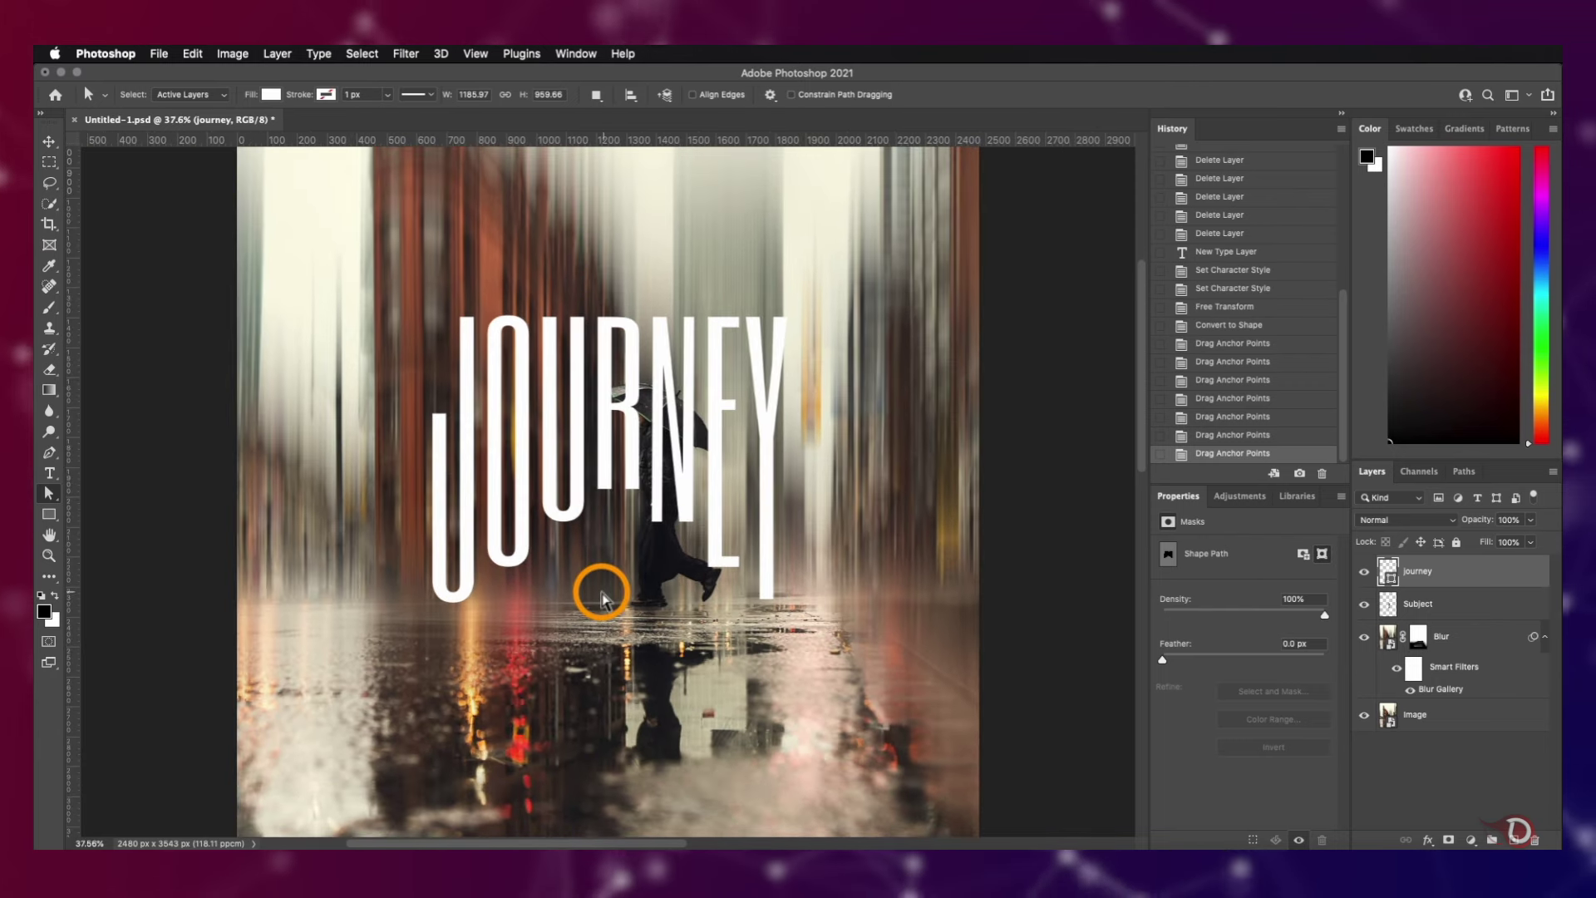
drag(1479, 568, 1454, 610)
scroll(651, 570, down, 2)
scroll(651, 571, up, 2)
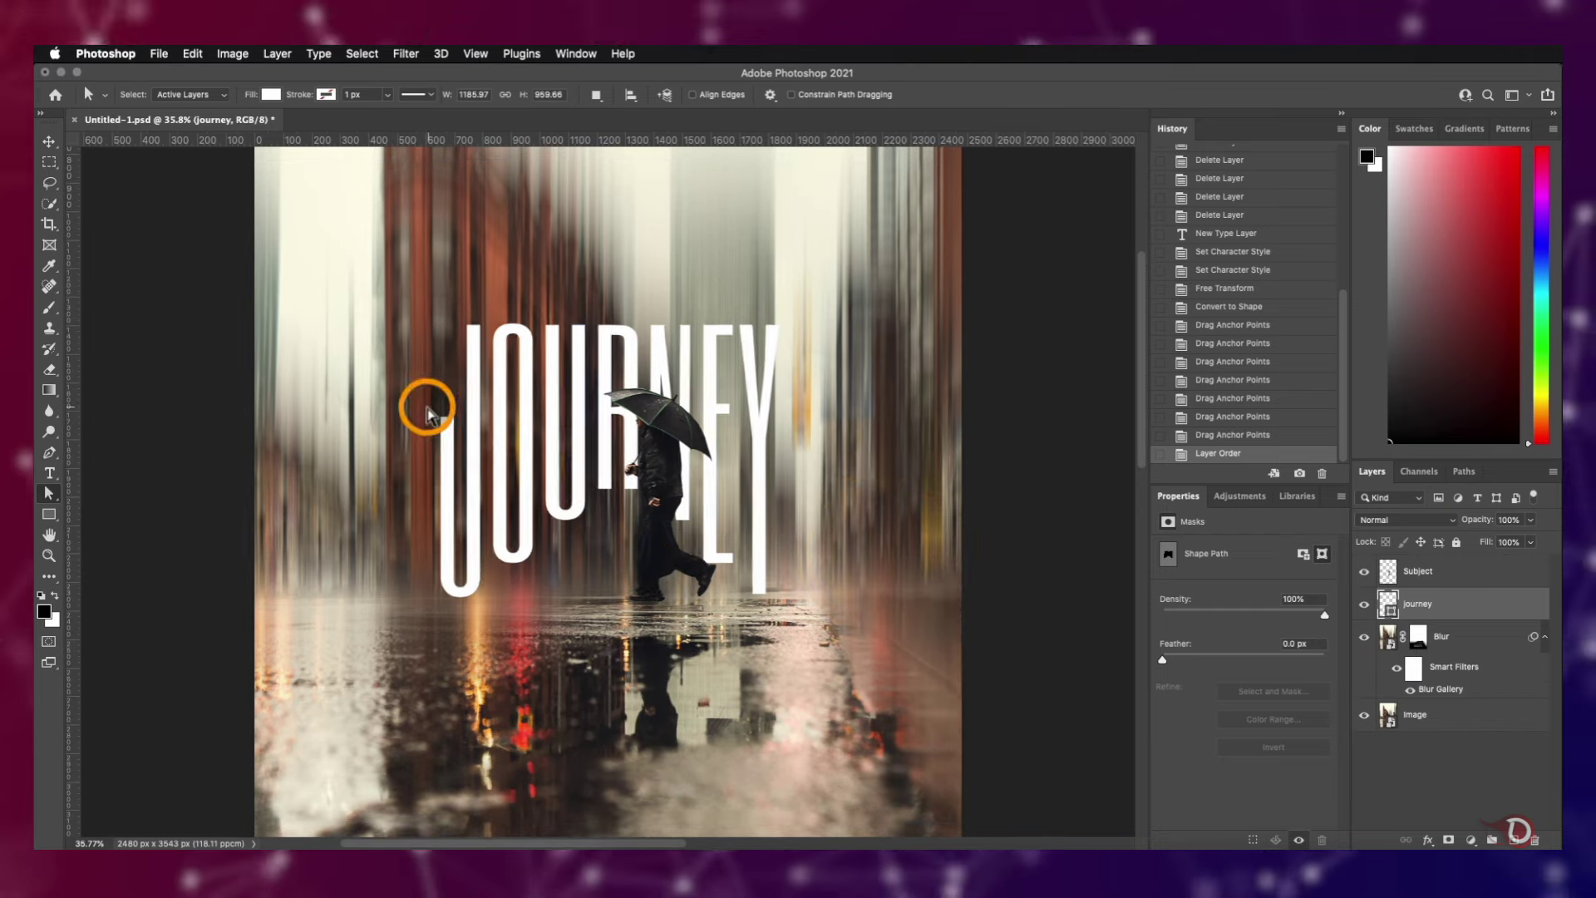
Lower the upper end of the J's short hook by moving its anchor points down
drag(426, 406, 449, 491)
key(Return)
scroll(481, 551, up, 2)
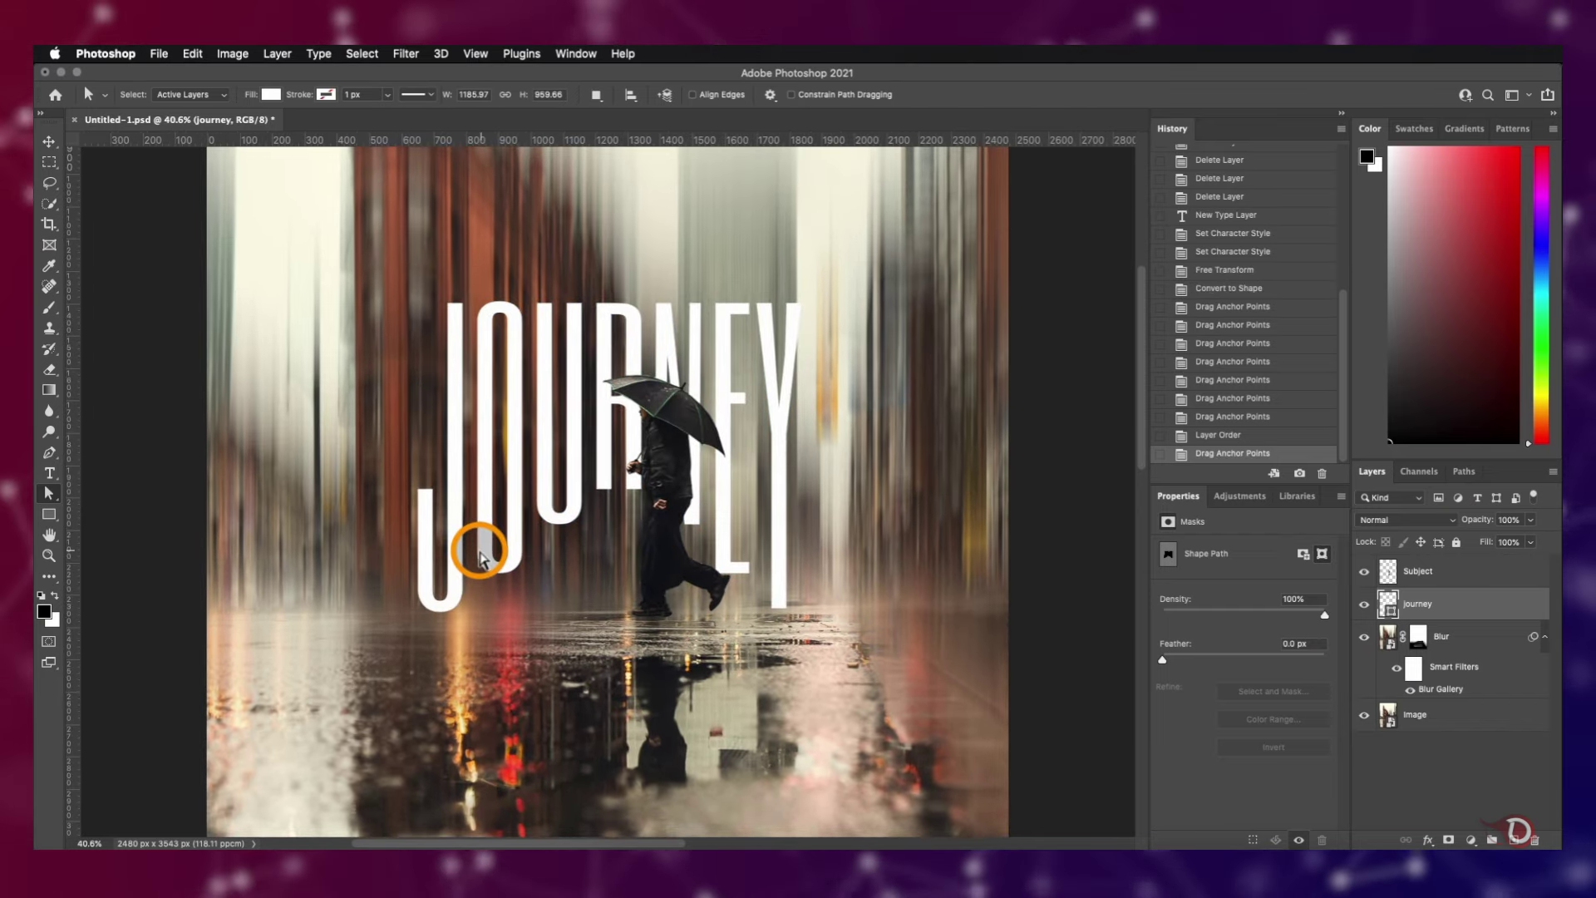
Give the journey layer a Multiply drop shadow with 24% opacity, 90° angle, 3 px distance, 25% spread and 29 px size
scroll(463, 541, down, 1)
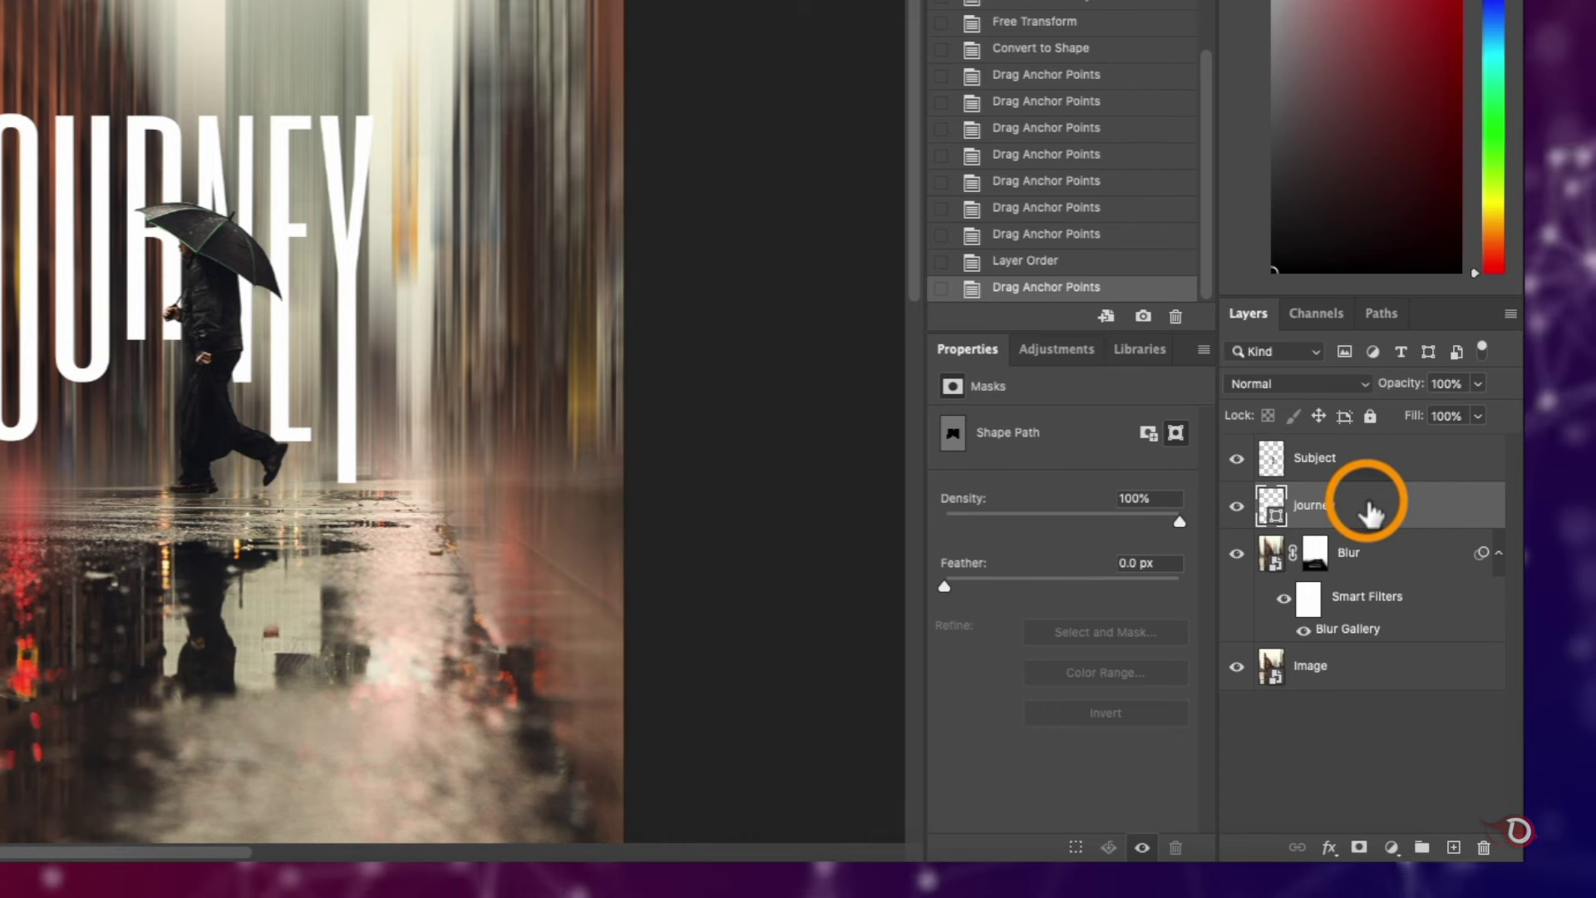
double_click(1370, 513)
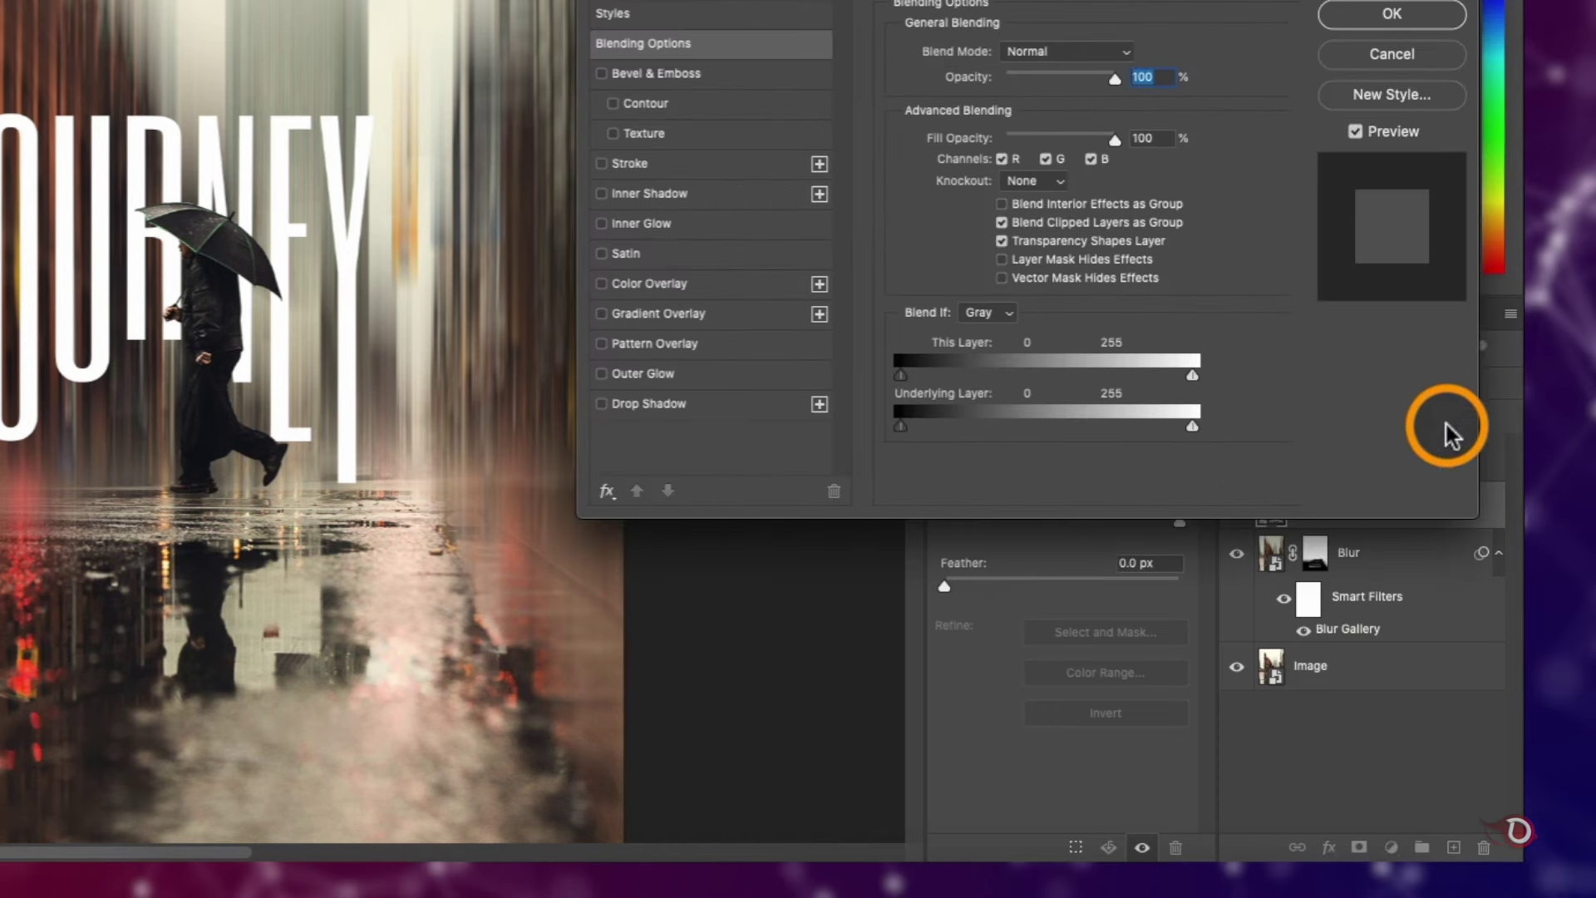
click(625, 404)
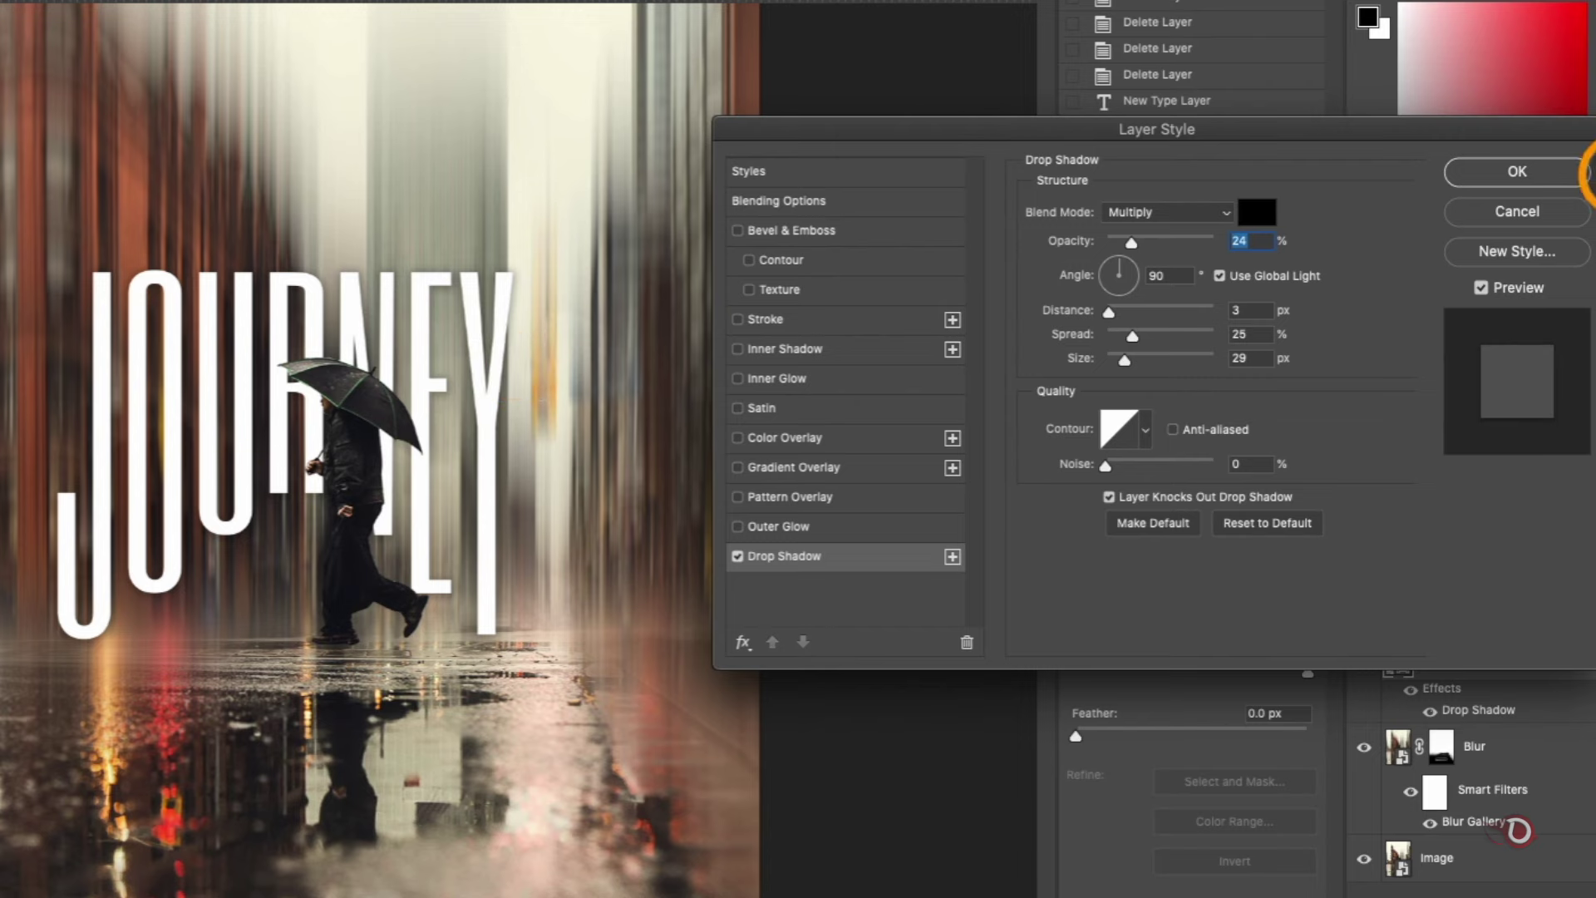
click(1537, 172)
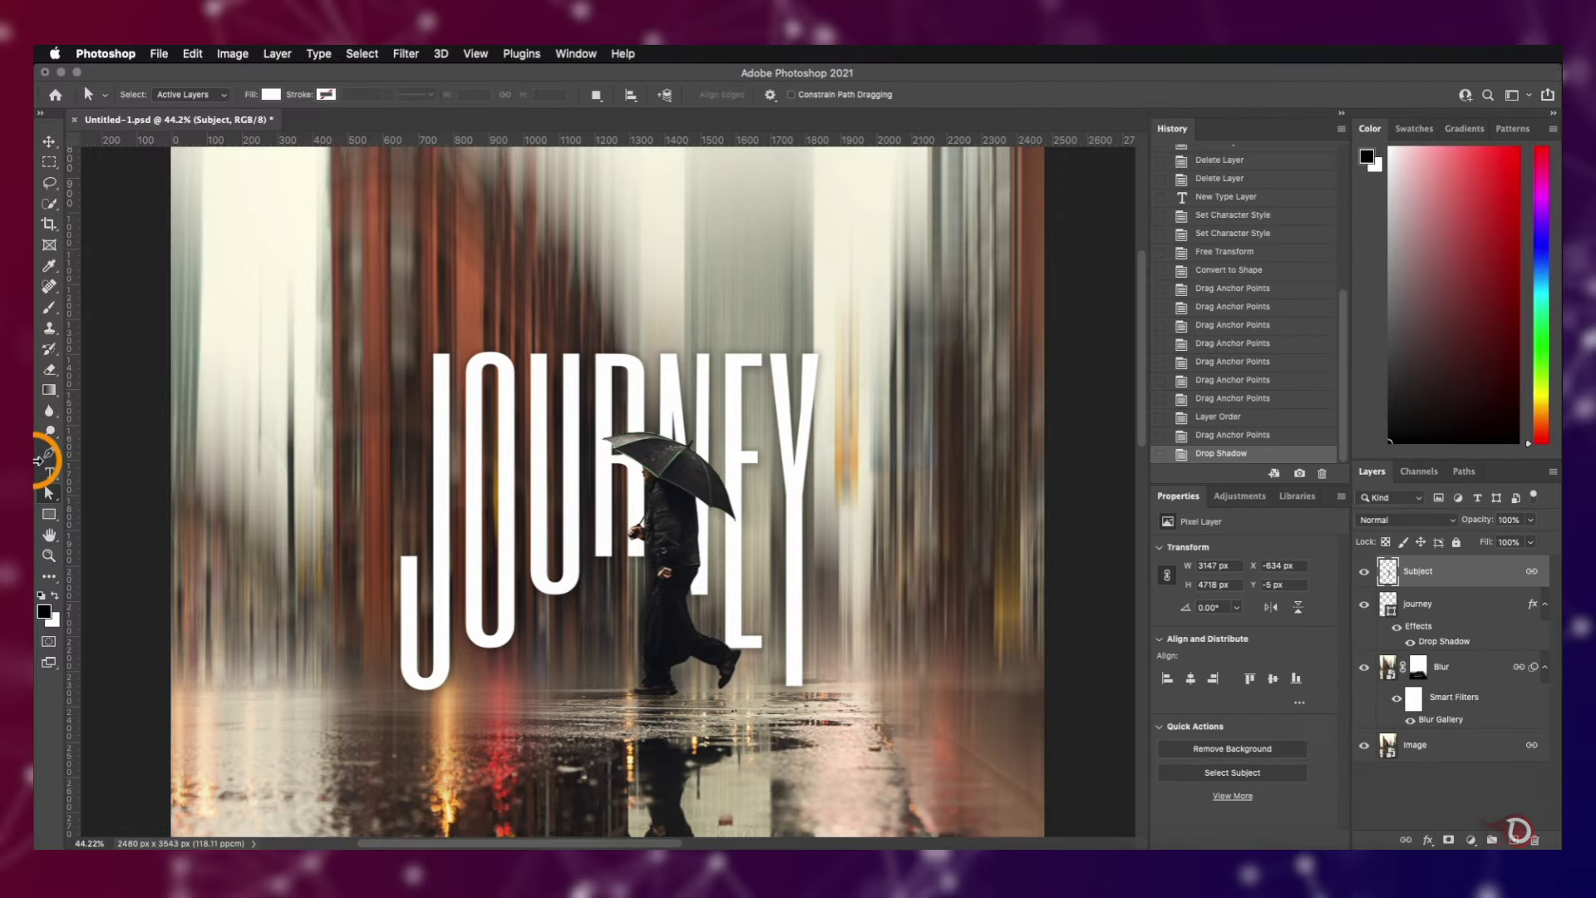
Add the text TRUST YOU as a new type layer above the JOURNEY title and commit it
click(50, 472)
click(453, 250)
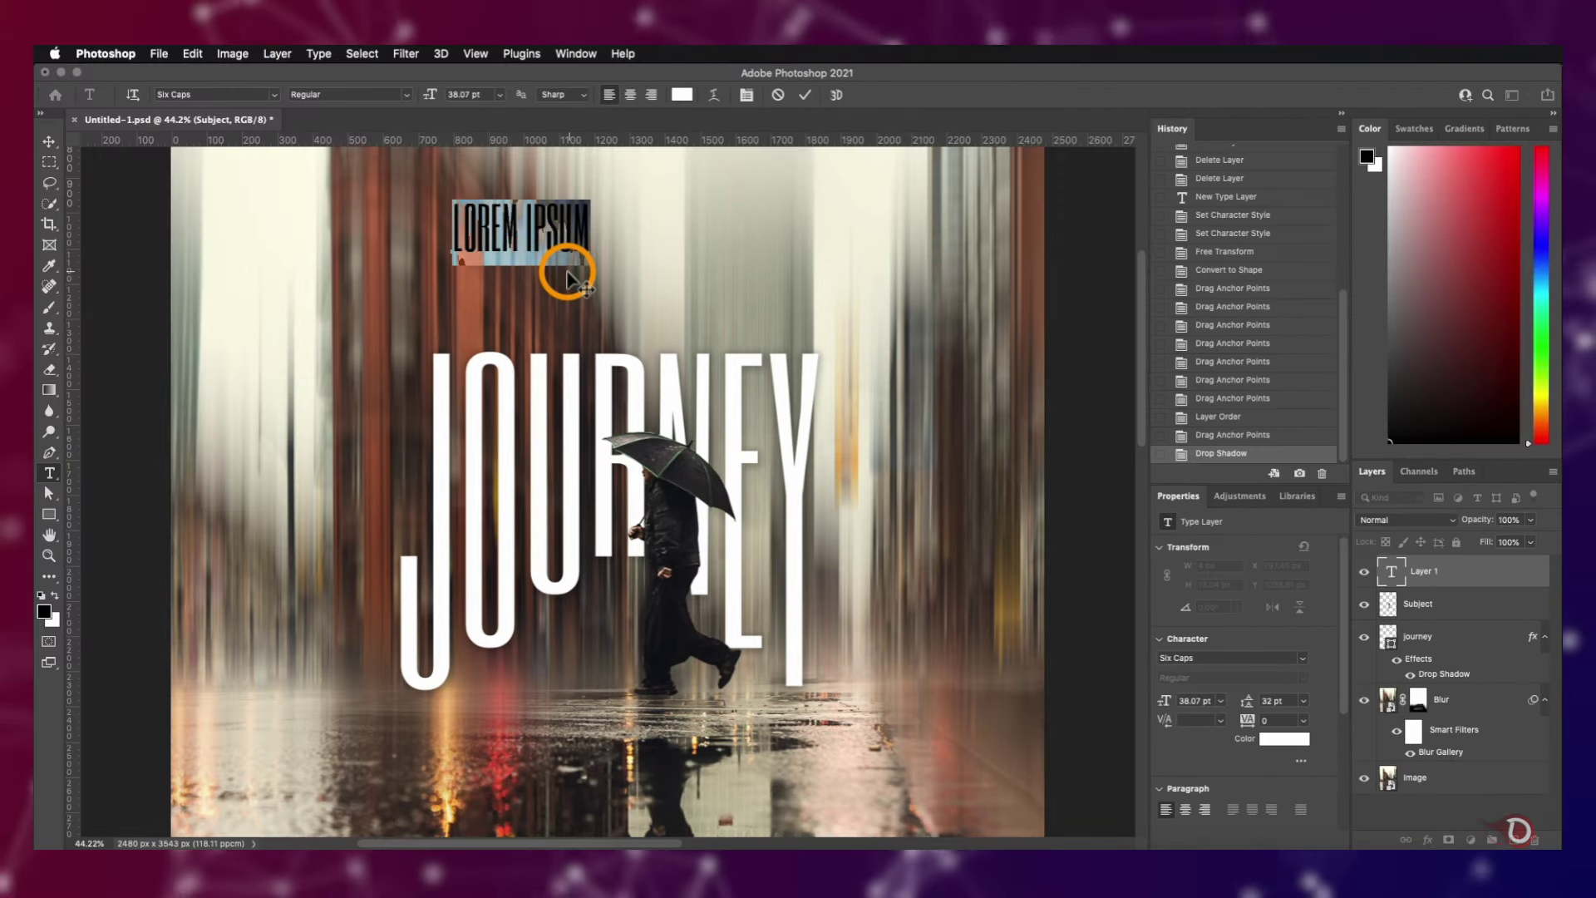
text(TRUST you)
click(805, 95)
click(49, 141)
Change the TRUST YOU text to Poppins, reduce its size and set its tracking to 800
click(1302, 658)
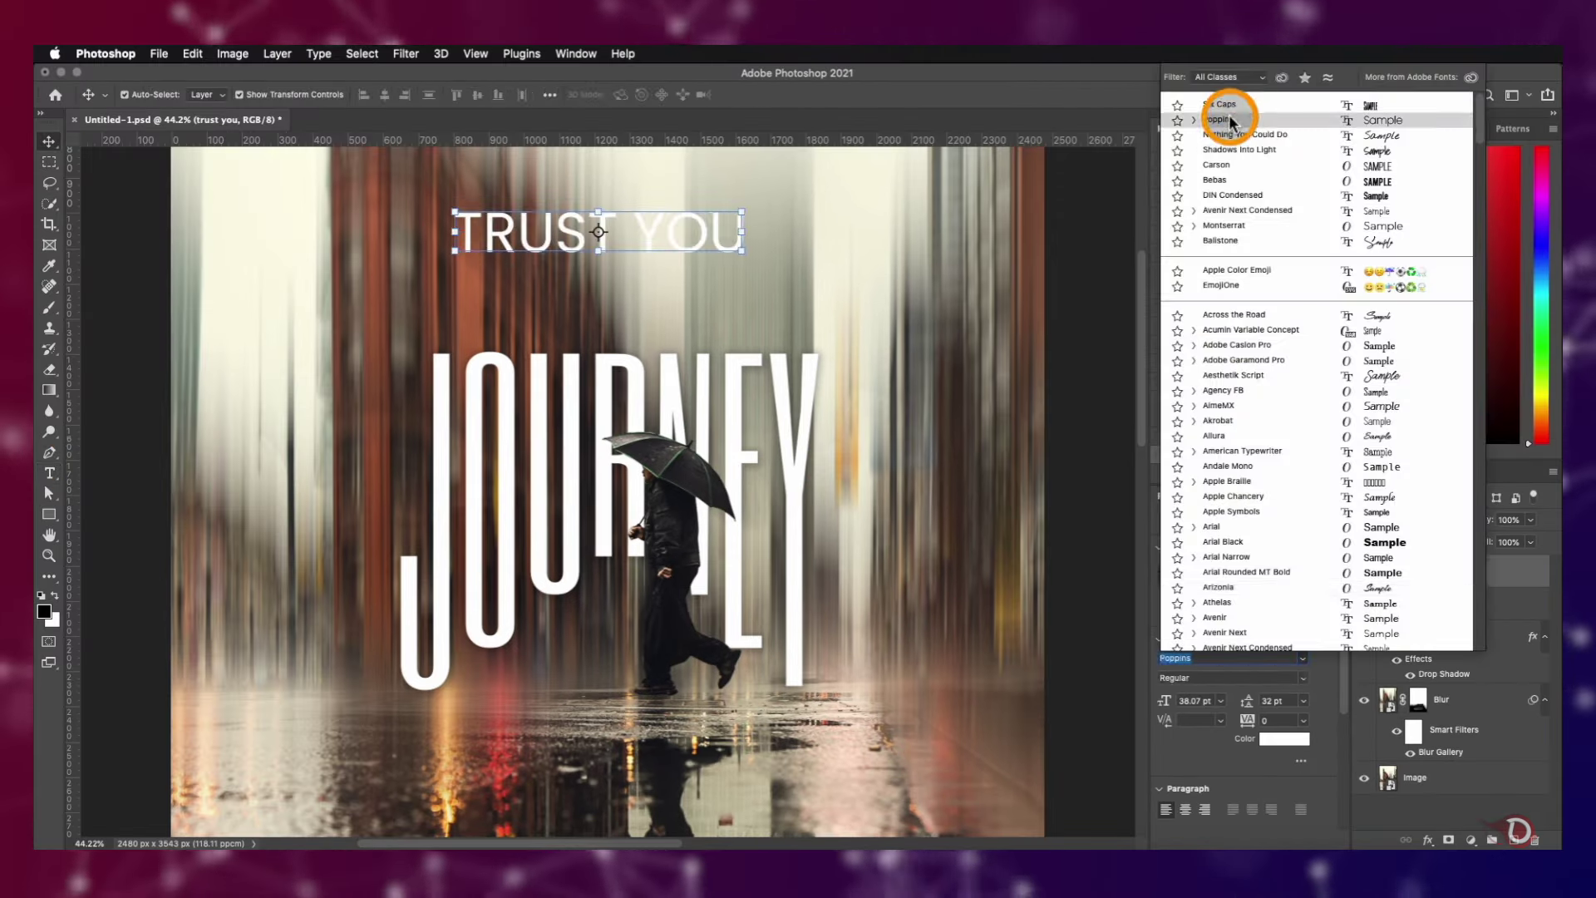
click(1225, 114)
drag(1163, 703, 1149, 705)
drag(1247, 720, 1272, 719)
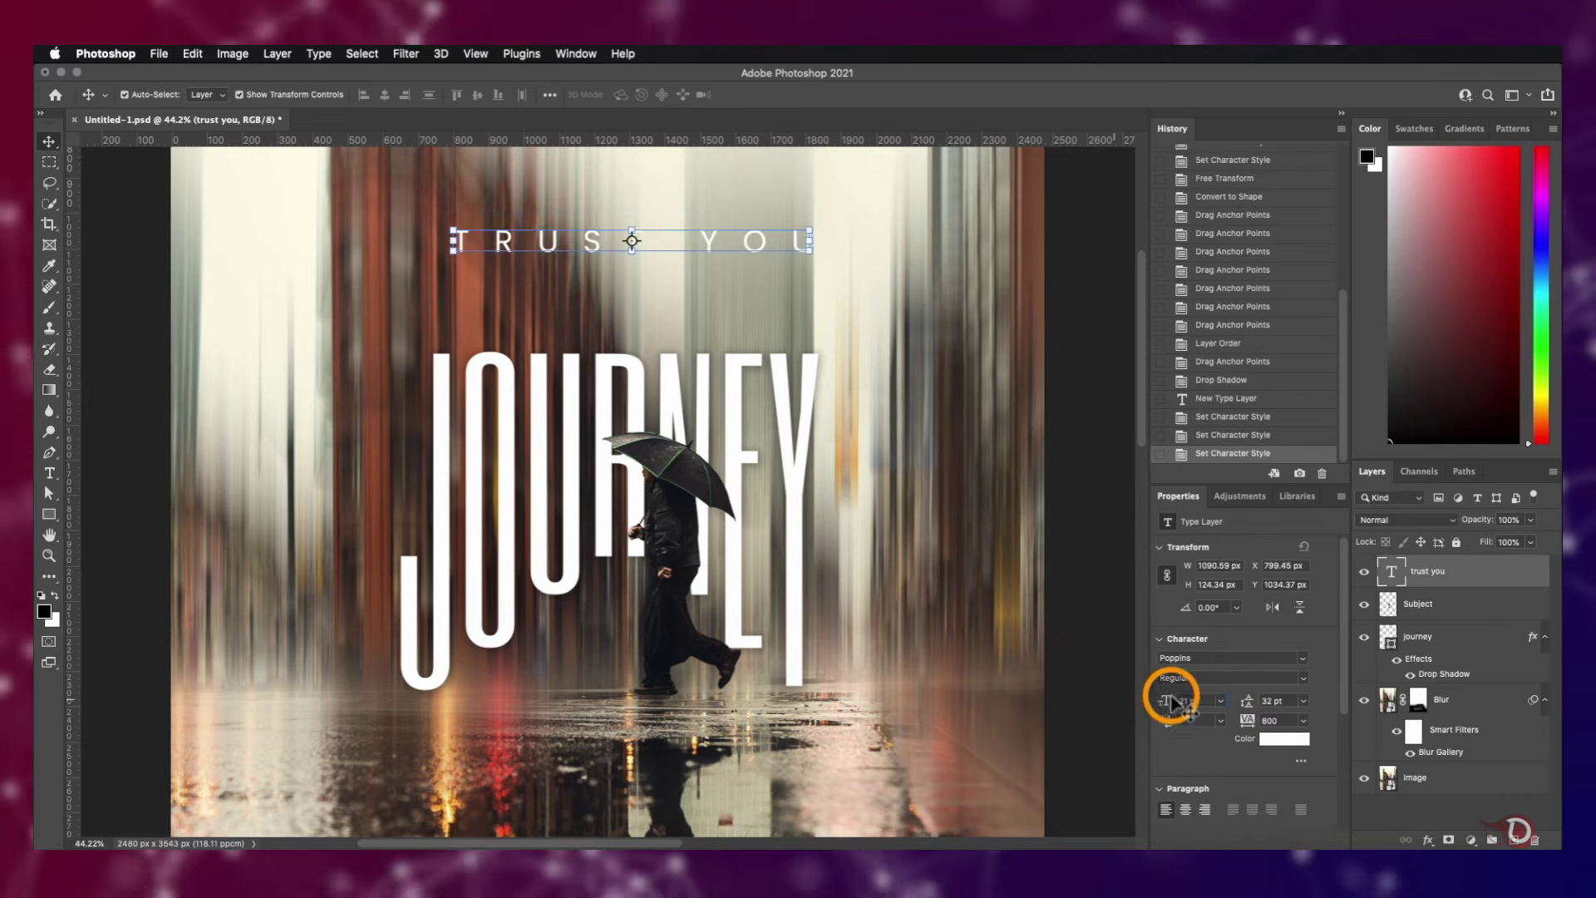
drag(1170, 700, 1162, 701)
Rotate the TRUST YOU text to -90° and place it vertically beside the J's stem, above the hook
key(super+t)
scroll(863, 235, up, 3)
drag(857, 437, 613, 371)
scroll(613, 371, down, 3)
drag(620, 311, 463, 394)
click(837, 95)
scroll(527, 402, up, 3)
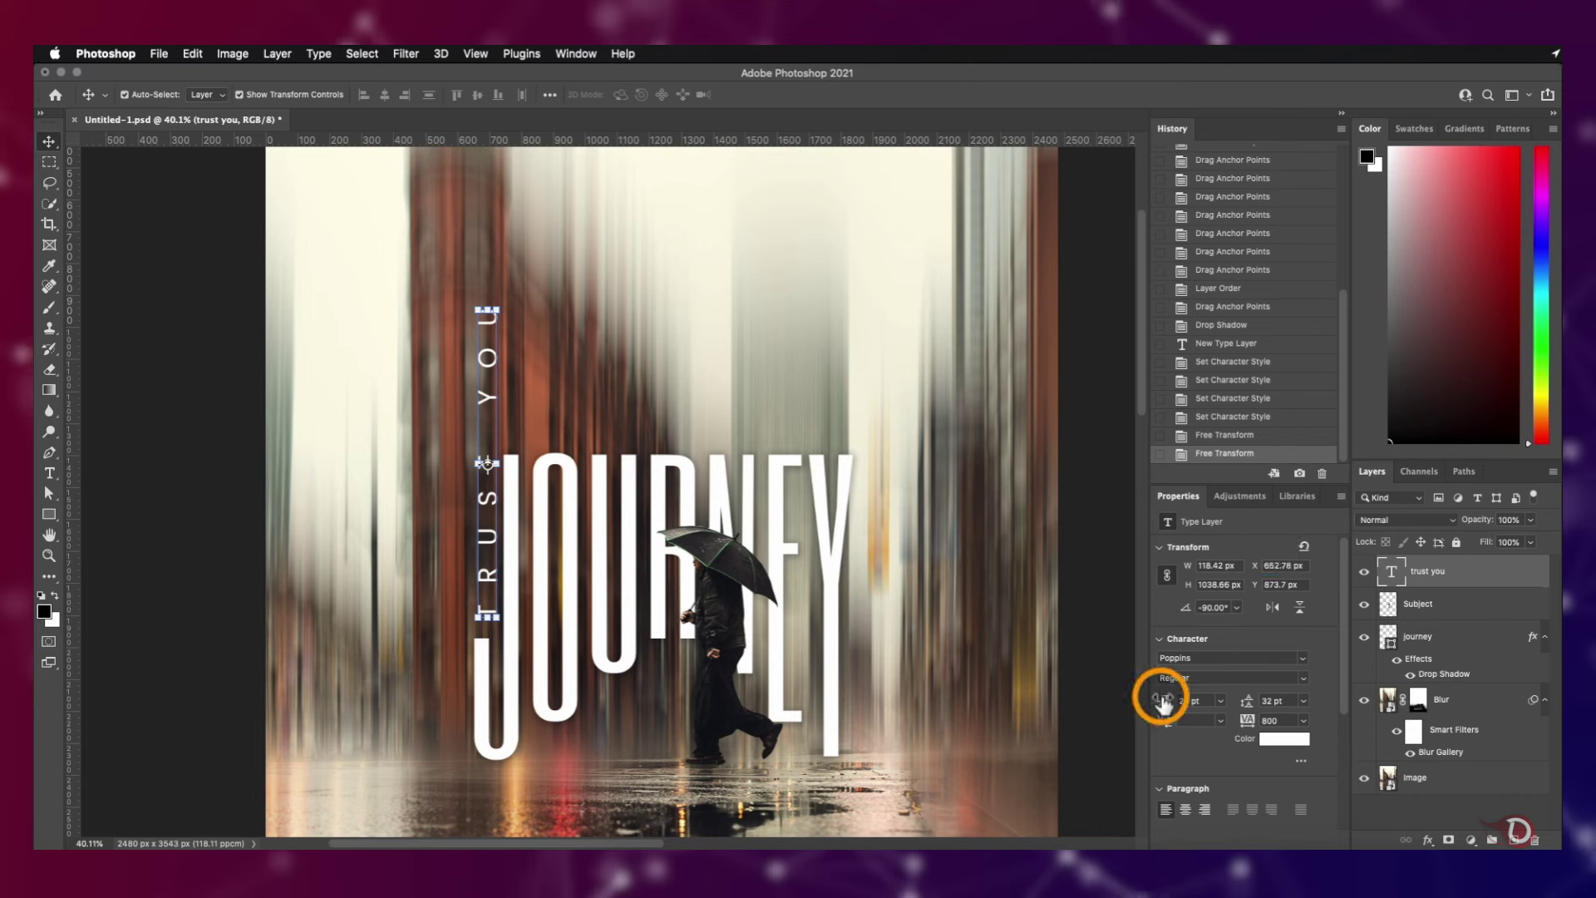
Reduce the TRUST YOU text to 12 pt, set its tracking to 680 and fit it above the J's hook
drag(1162, 700, 1154, 700)
drag(488, 463, 483, 476)
drag(1165, 700, 1155, 701)
scroll(607, 483, up, 2)
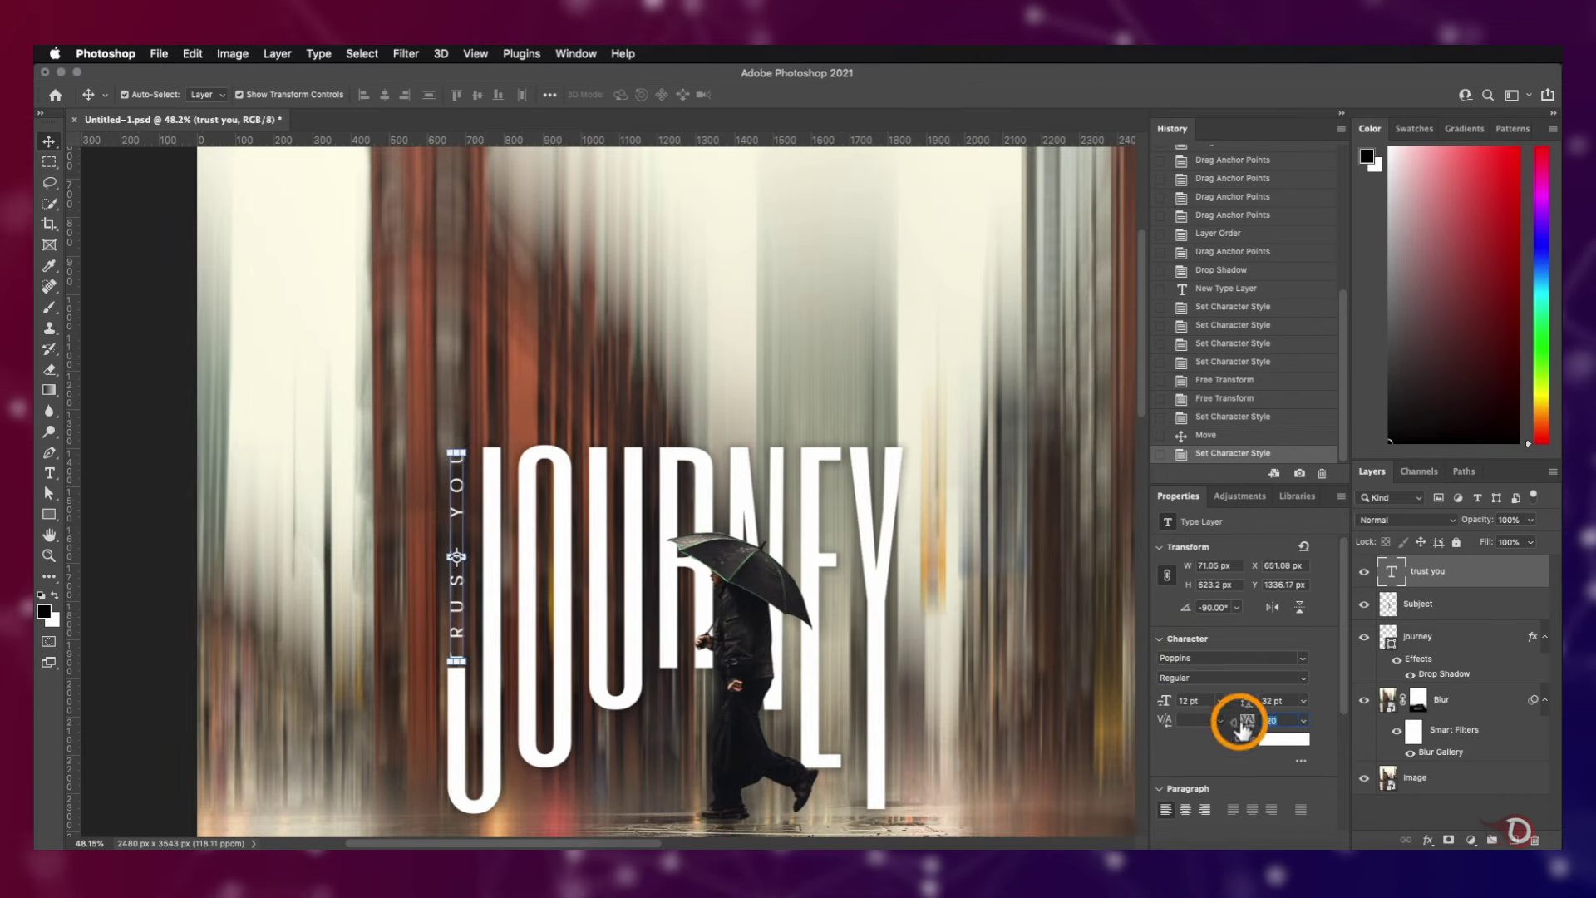
drag(1245, 720, 1240, 721)
drag(456, 487, 457, 477)
click(549, 409)
scroll(550, 410, up, 1)
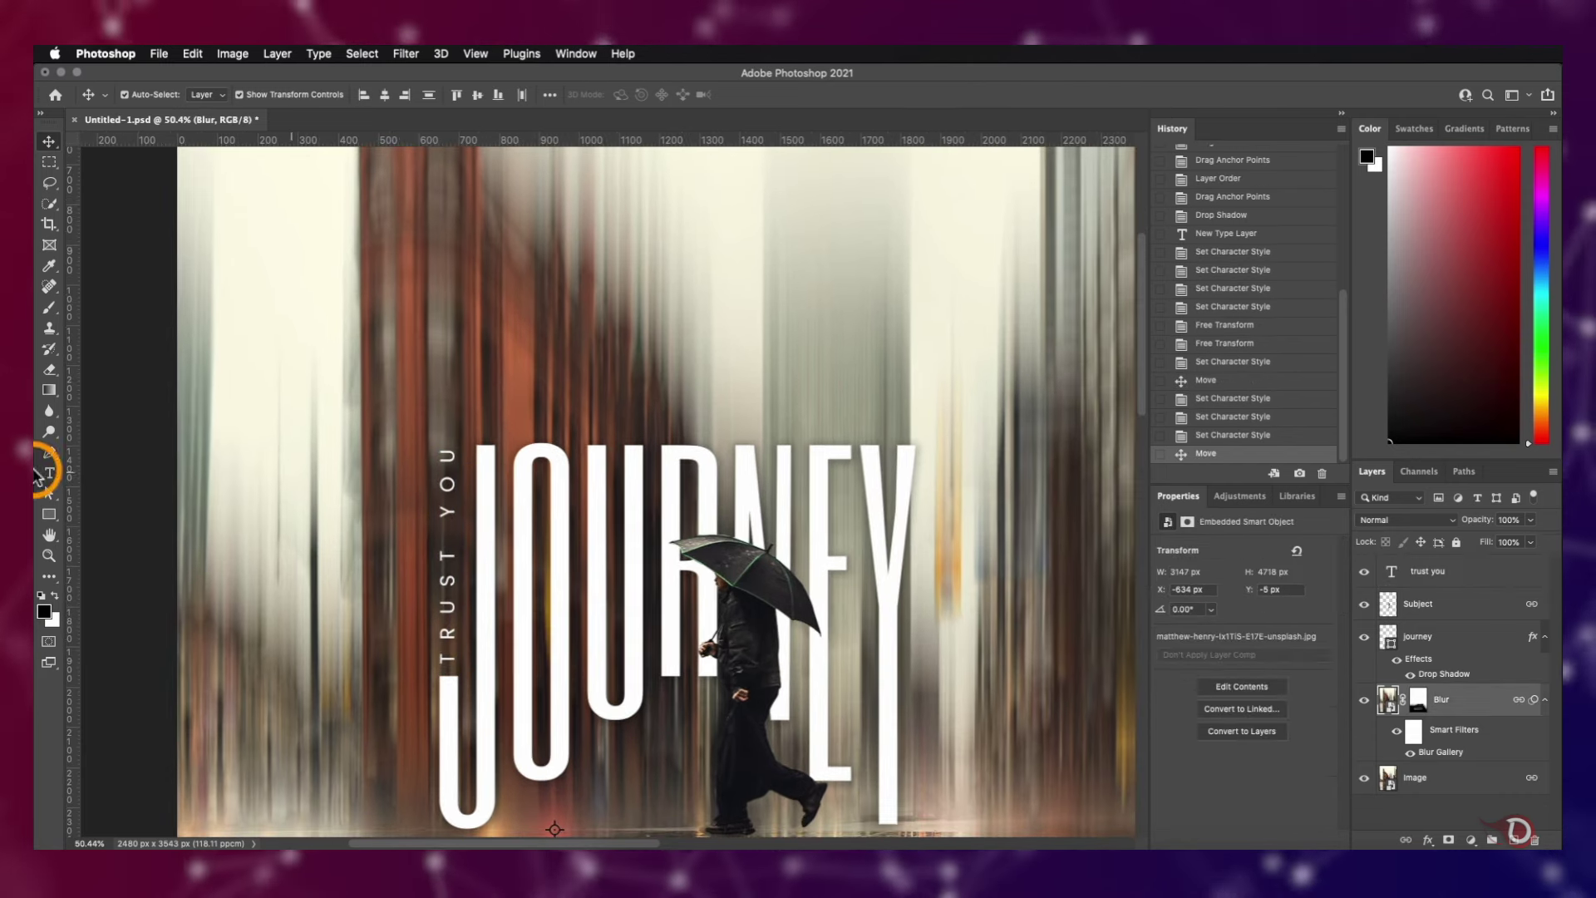
Draw a yellow rectangle without stroke over the vertical TRUST YOU text and resize it to 43 × 557 px
click(1460, 571)
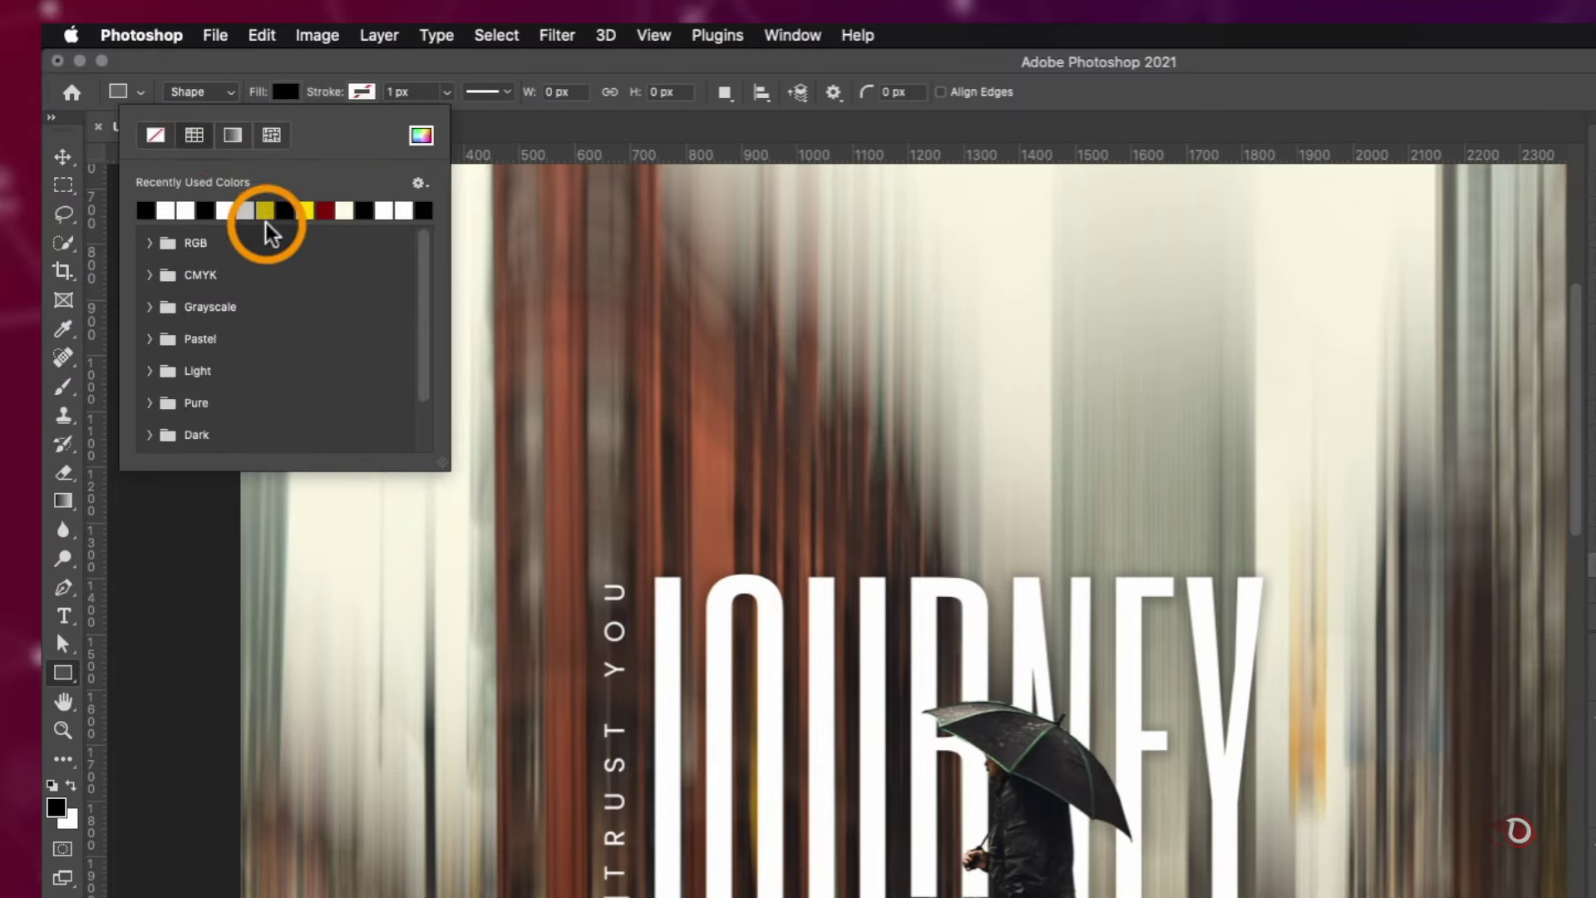
drag(434, 448, 456, 673)
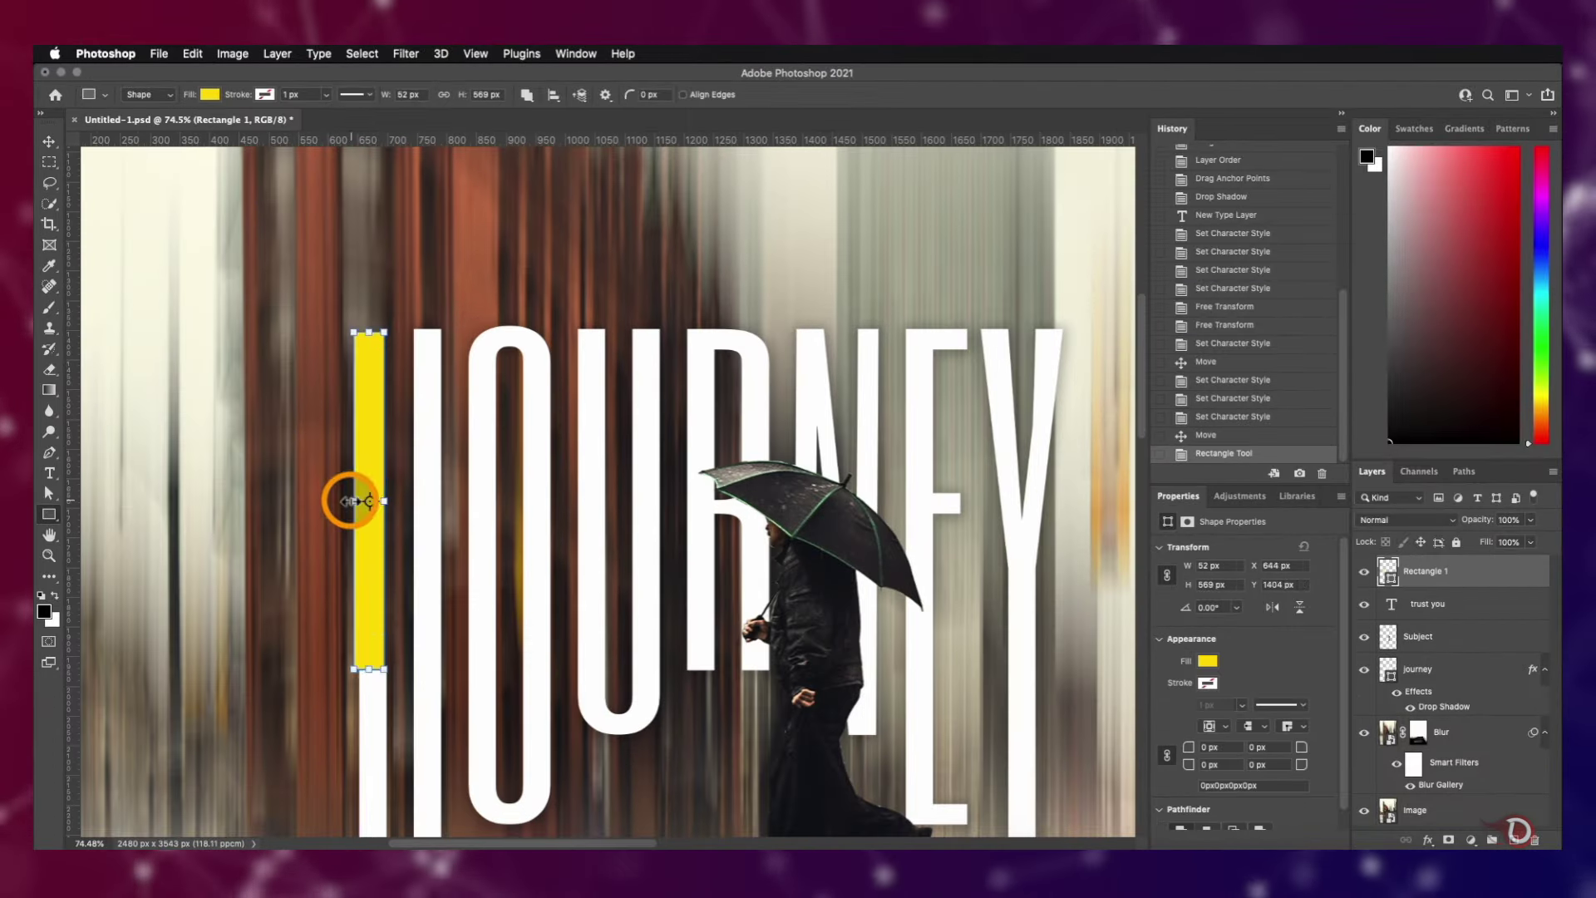
drag(354, 501, 359, 501)
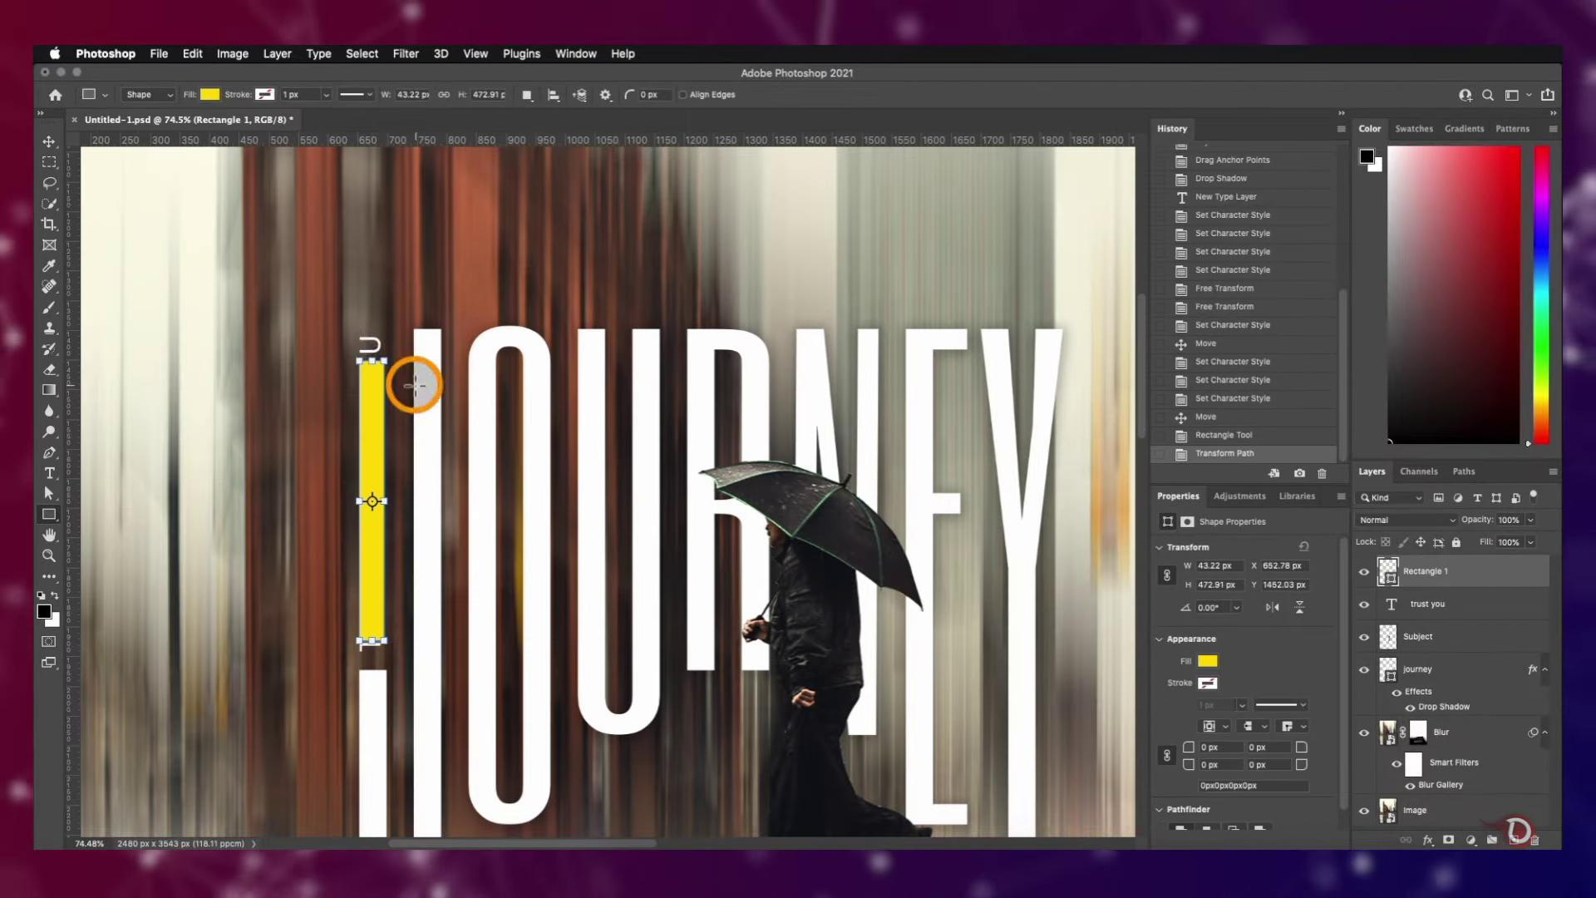
drag(372, 334, 372, 328)
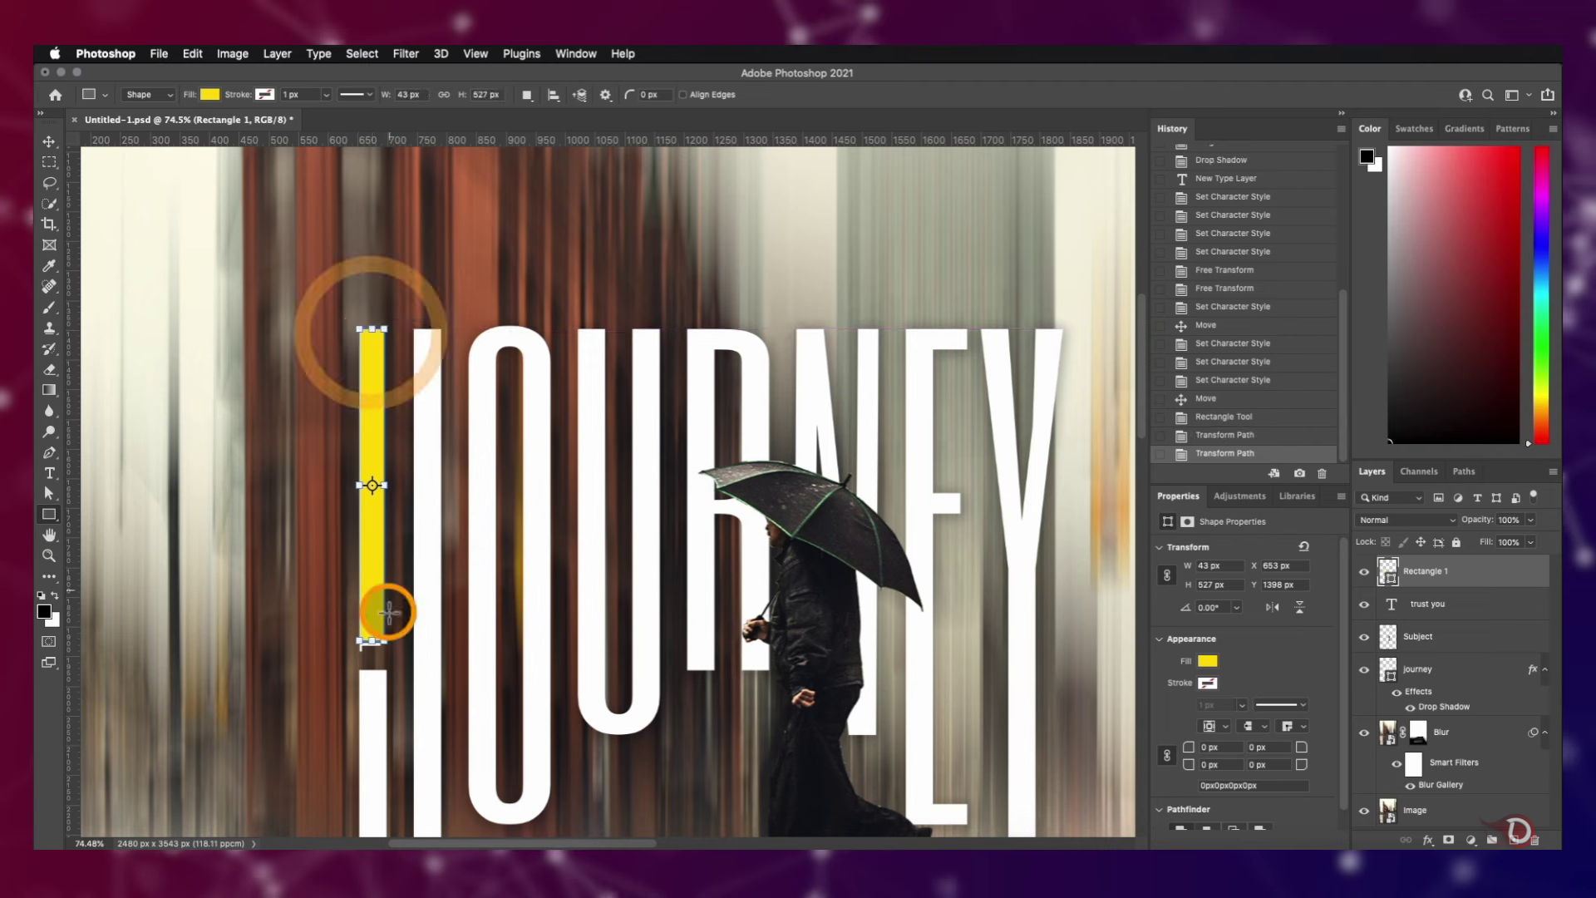
drag(372, 641, 372, 659)
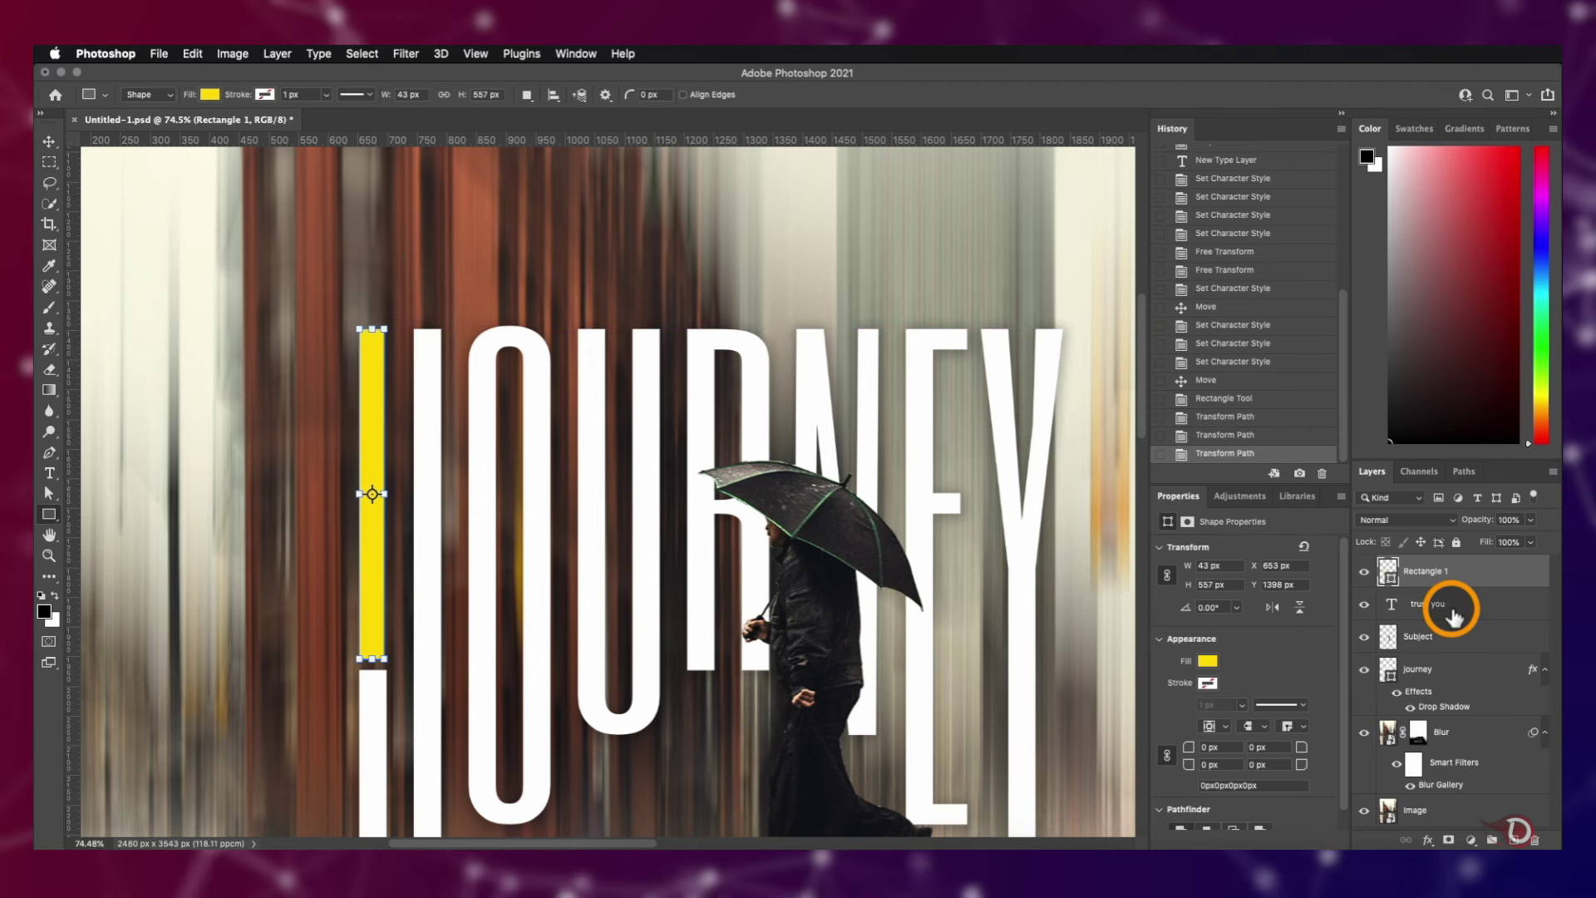
Move the trust you layer above Rectangle 1 and nudge the text sideways on the yellow bar
drag(1453, 611, 1453, 548)
click(49, 141)
key(Right)
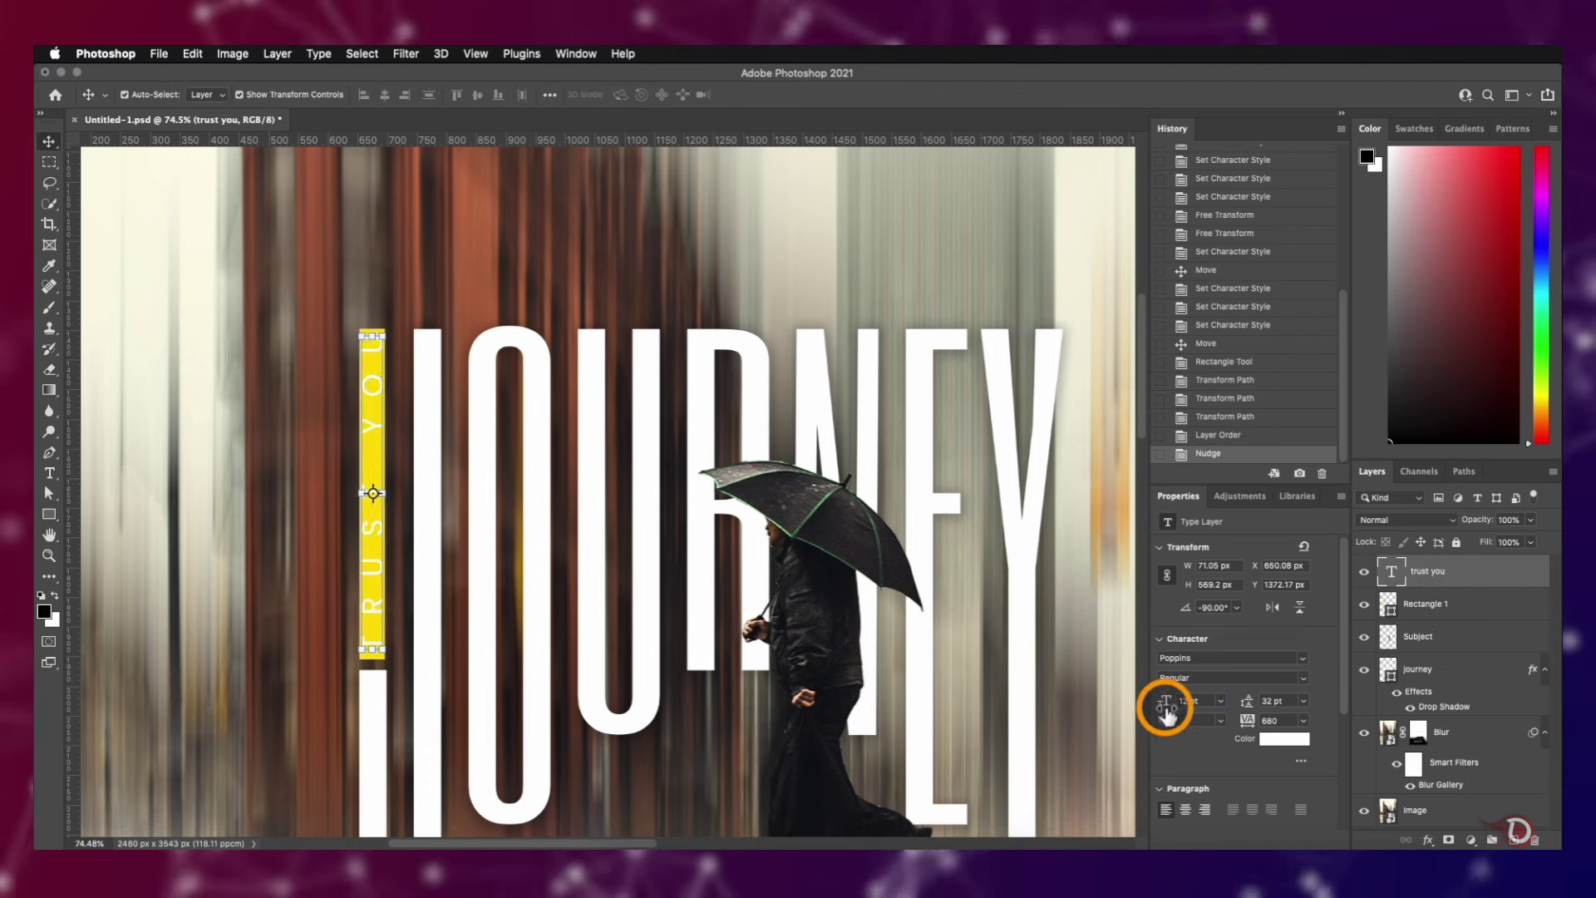
Set the TRUST YOU text to 11 pt in a bolder Poppins style and recentre it on the yellow bar
drag(1164, 701, 1157, 701)
key(Left)
key(shift+Up)
click(1302, 677)
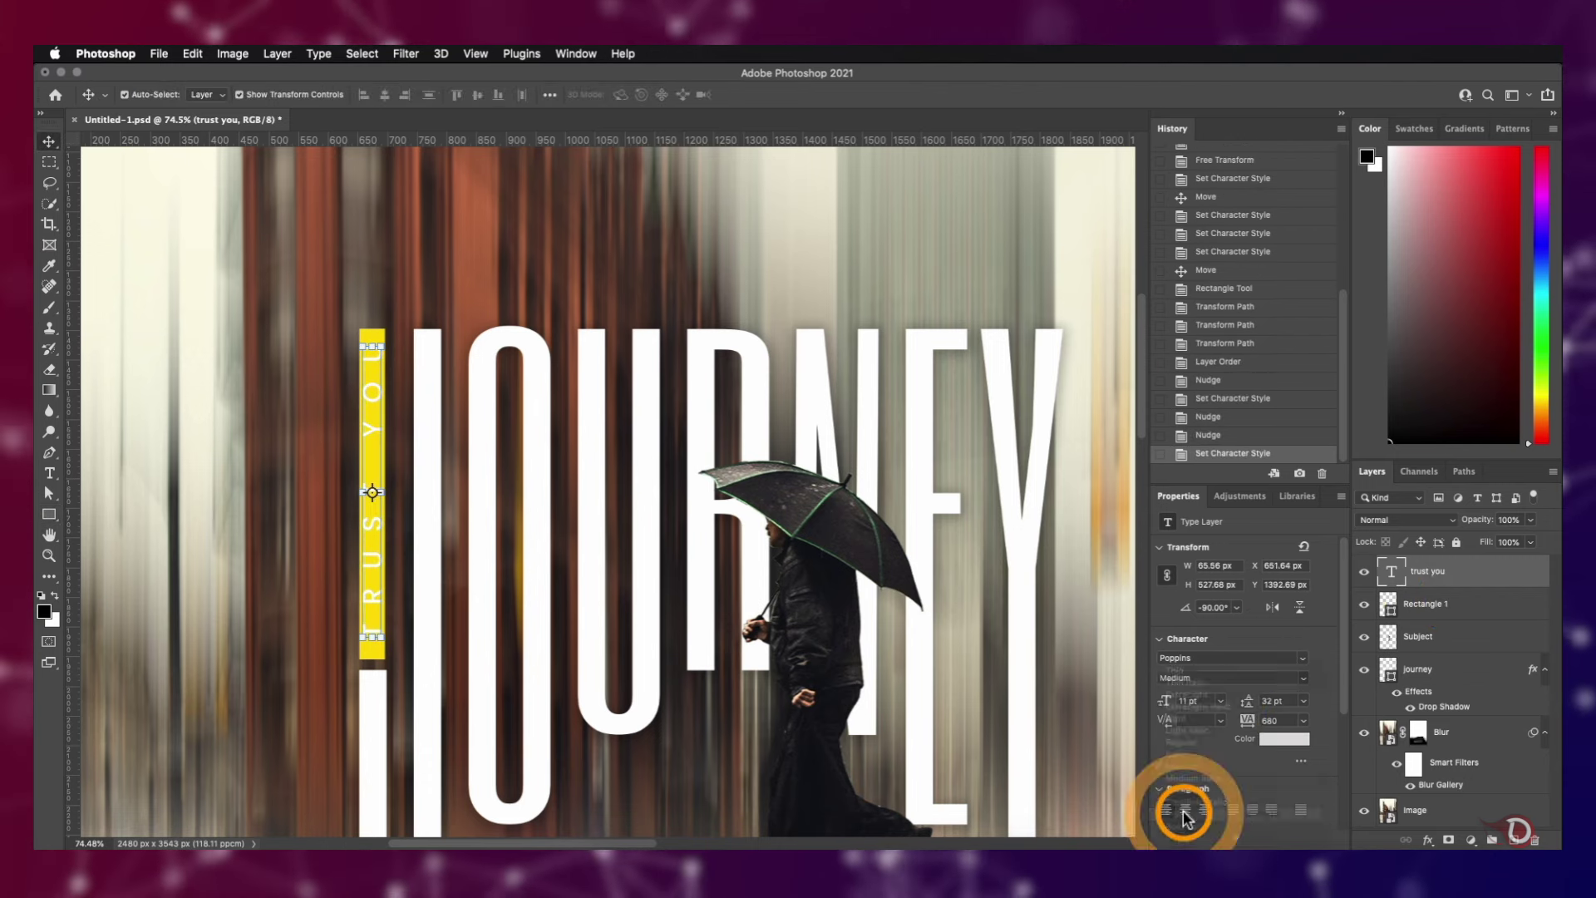
click(1189, 815)
Shrink the yellow rectangle to 42.06 × 544.78 px, leaving a gap above the J's hook, and commit the transform
click(372, 653)
key(Escape)
click(372, 652)
drag(373, 658, 370, 652)
key(Return)
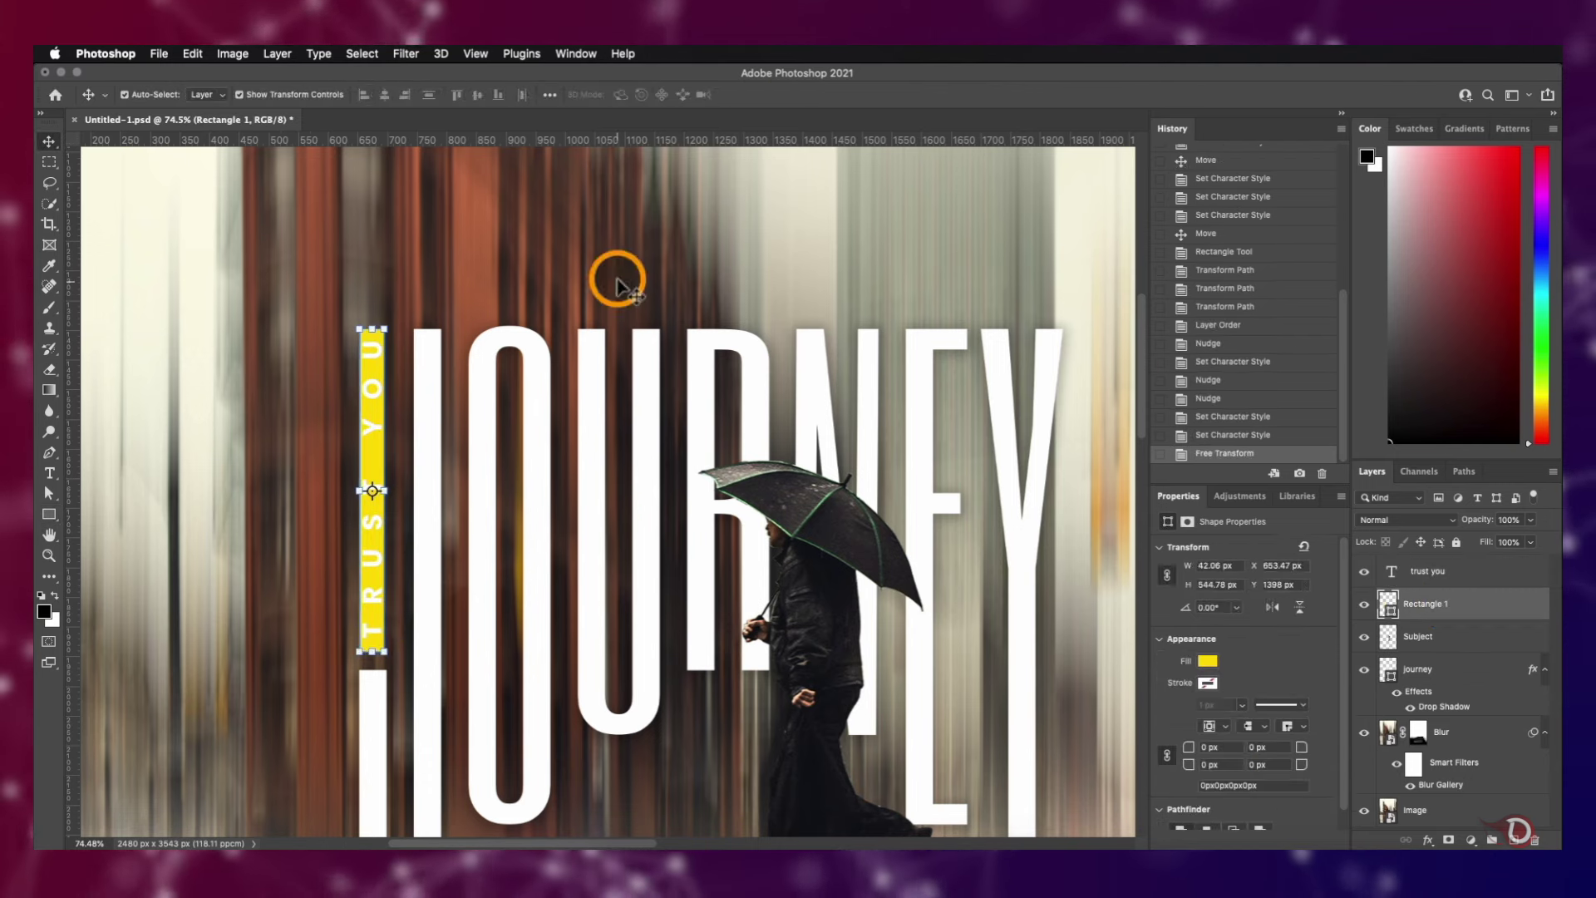
Give the trust you text layer a Shallow knockout with 0% fill opacity, and group it with Rectangle 1
click(616, 281)
key(super+plus)
click(1454, 570)
double_click(1454, 570)
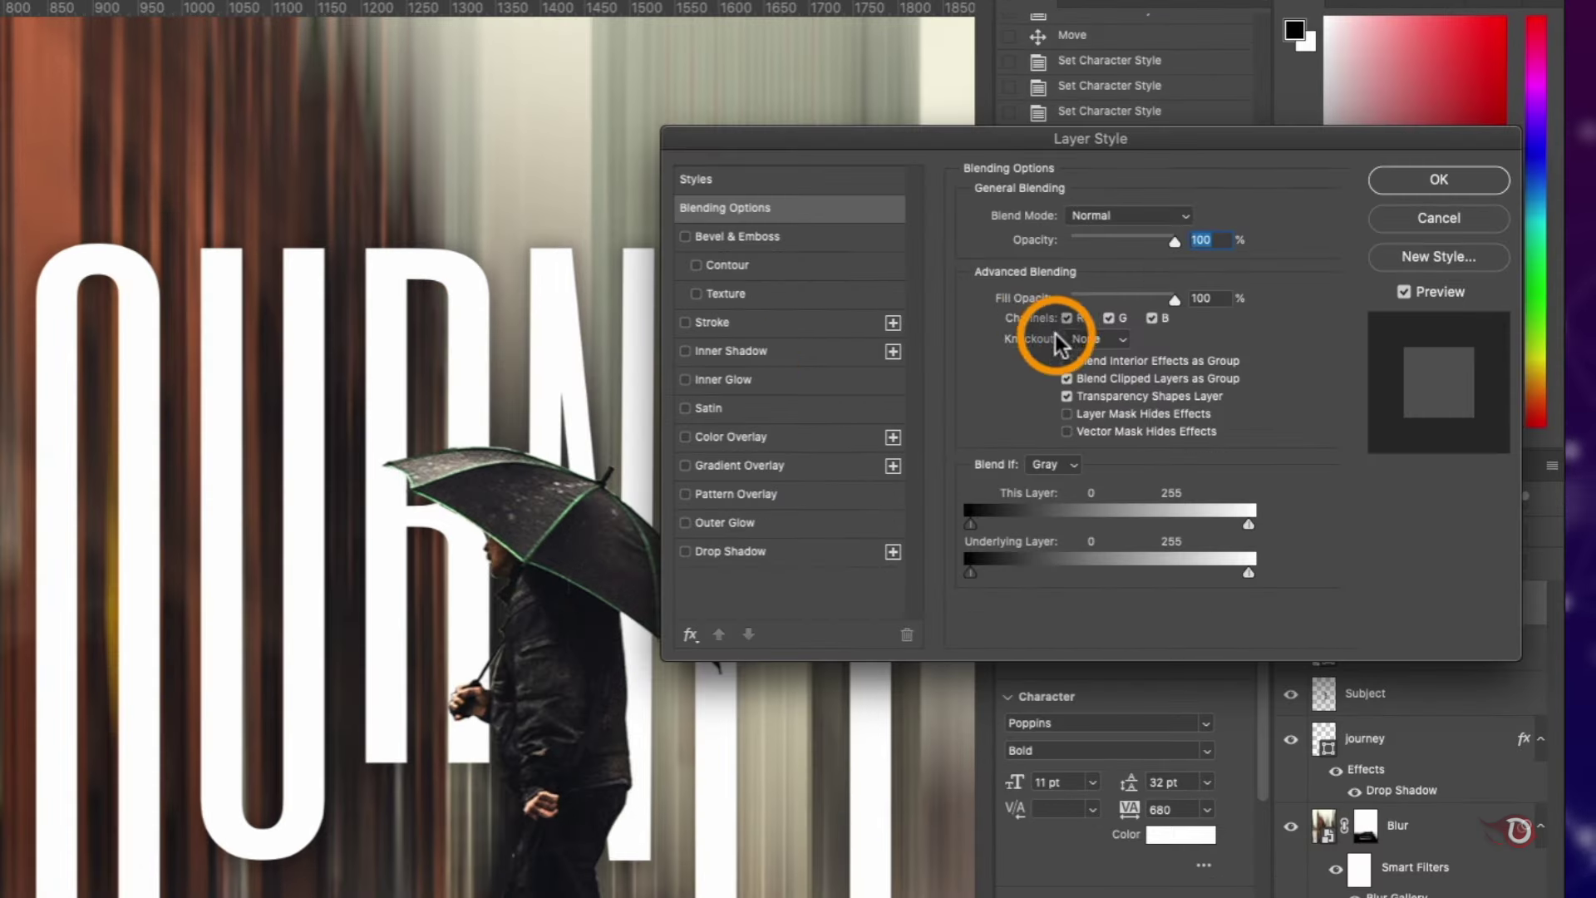
click(1114, 342)
click(1119, 352)
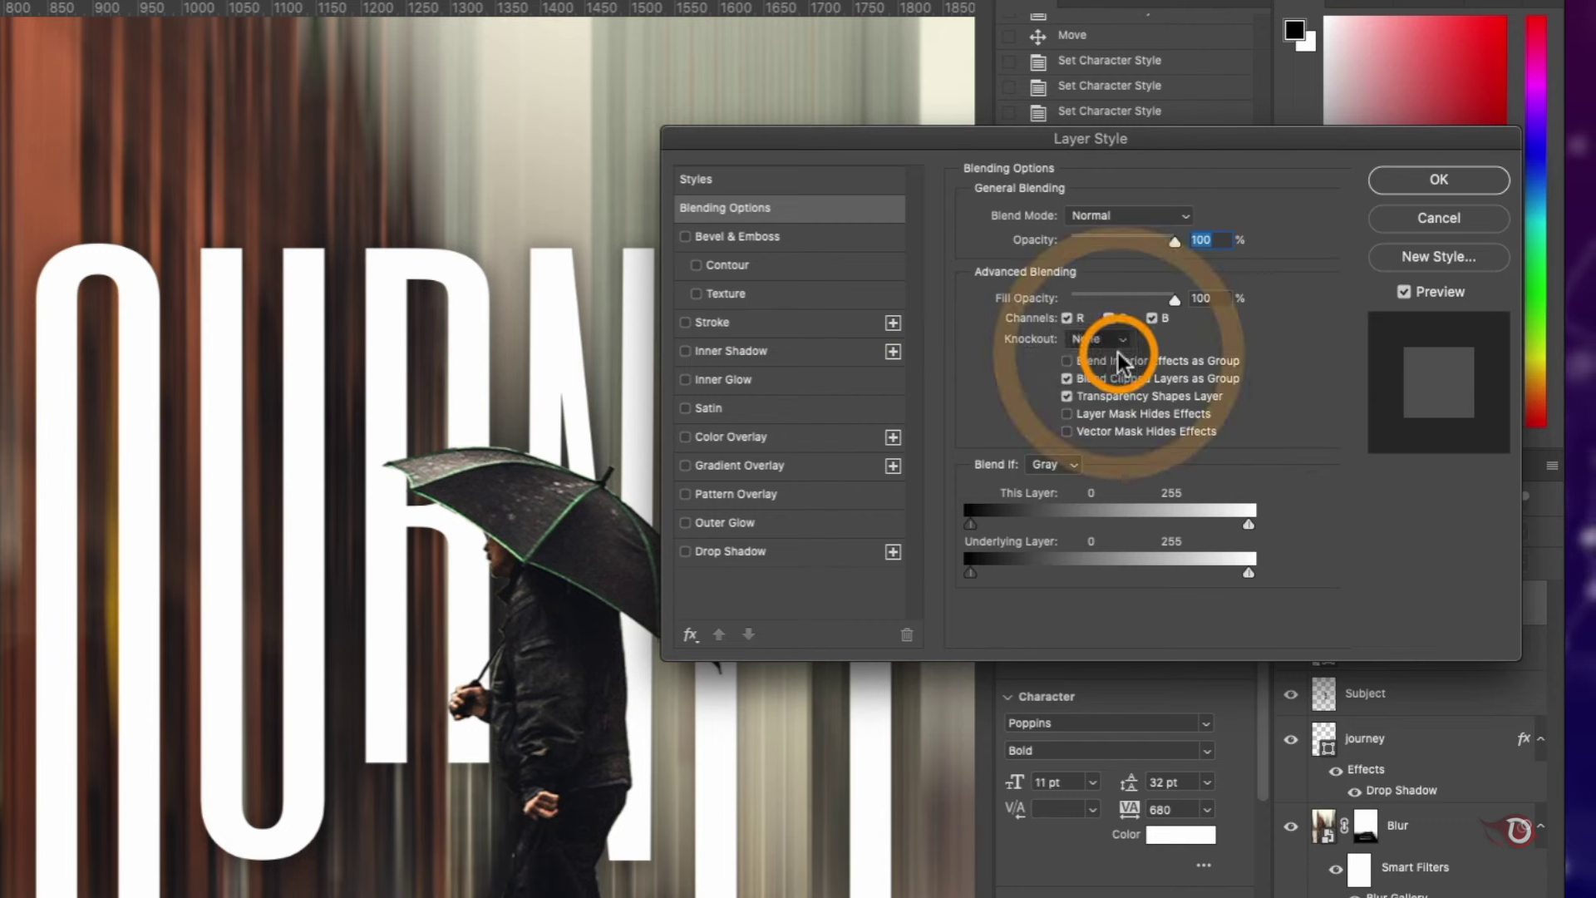
click(1148, 318)
drag(978, 301, 973, 302)
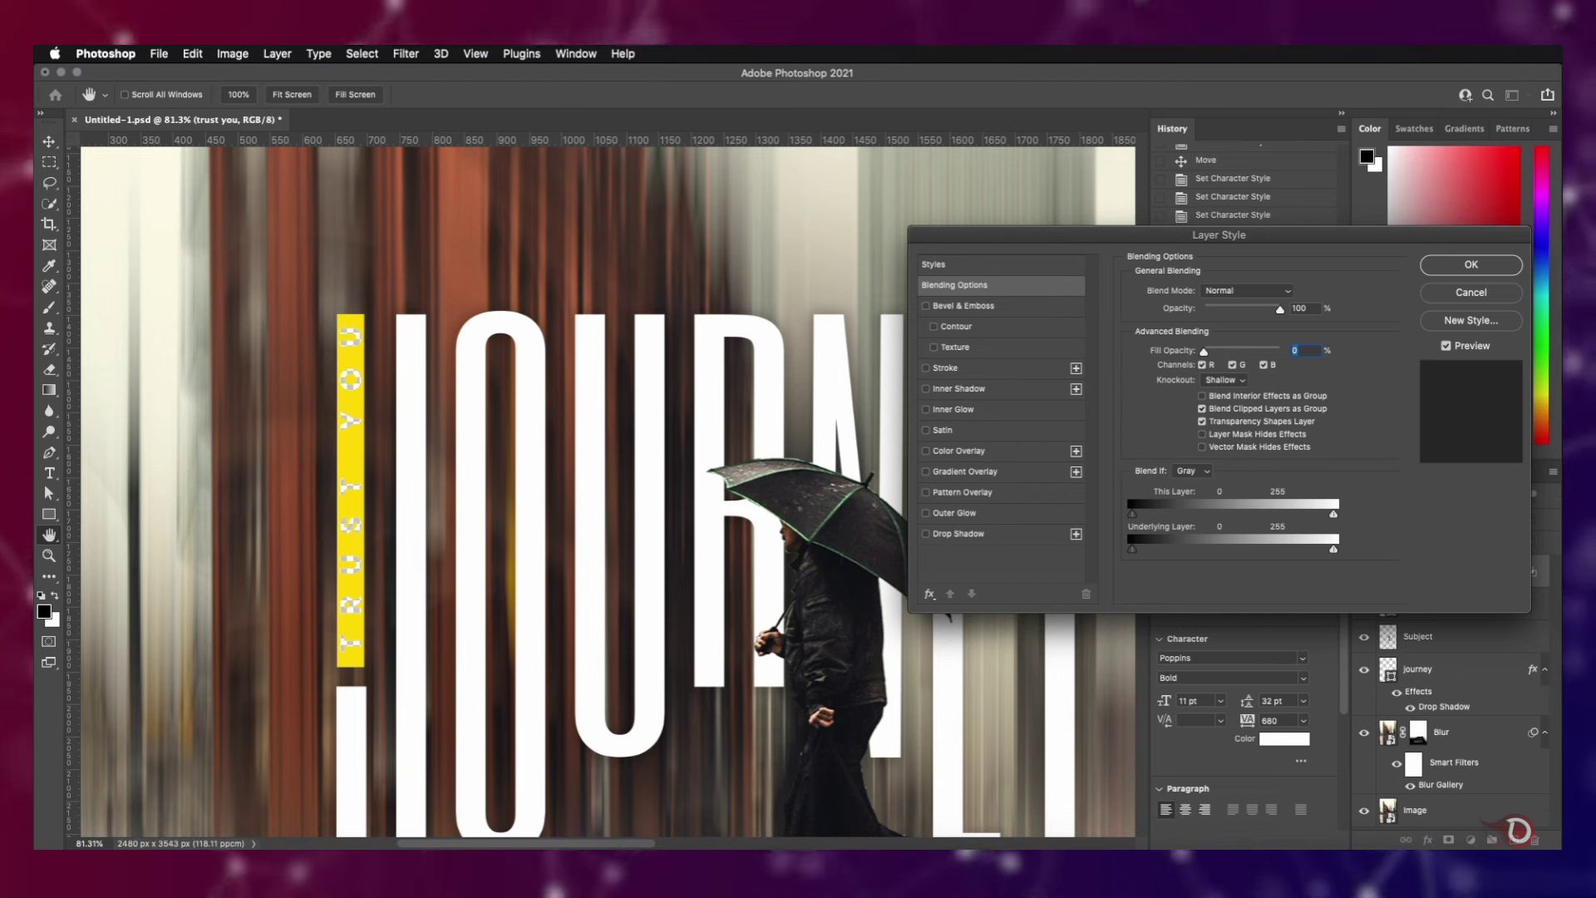
click(1494, 273)
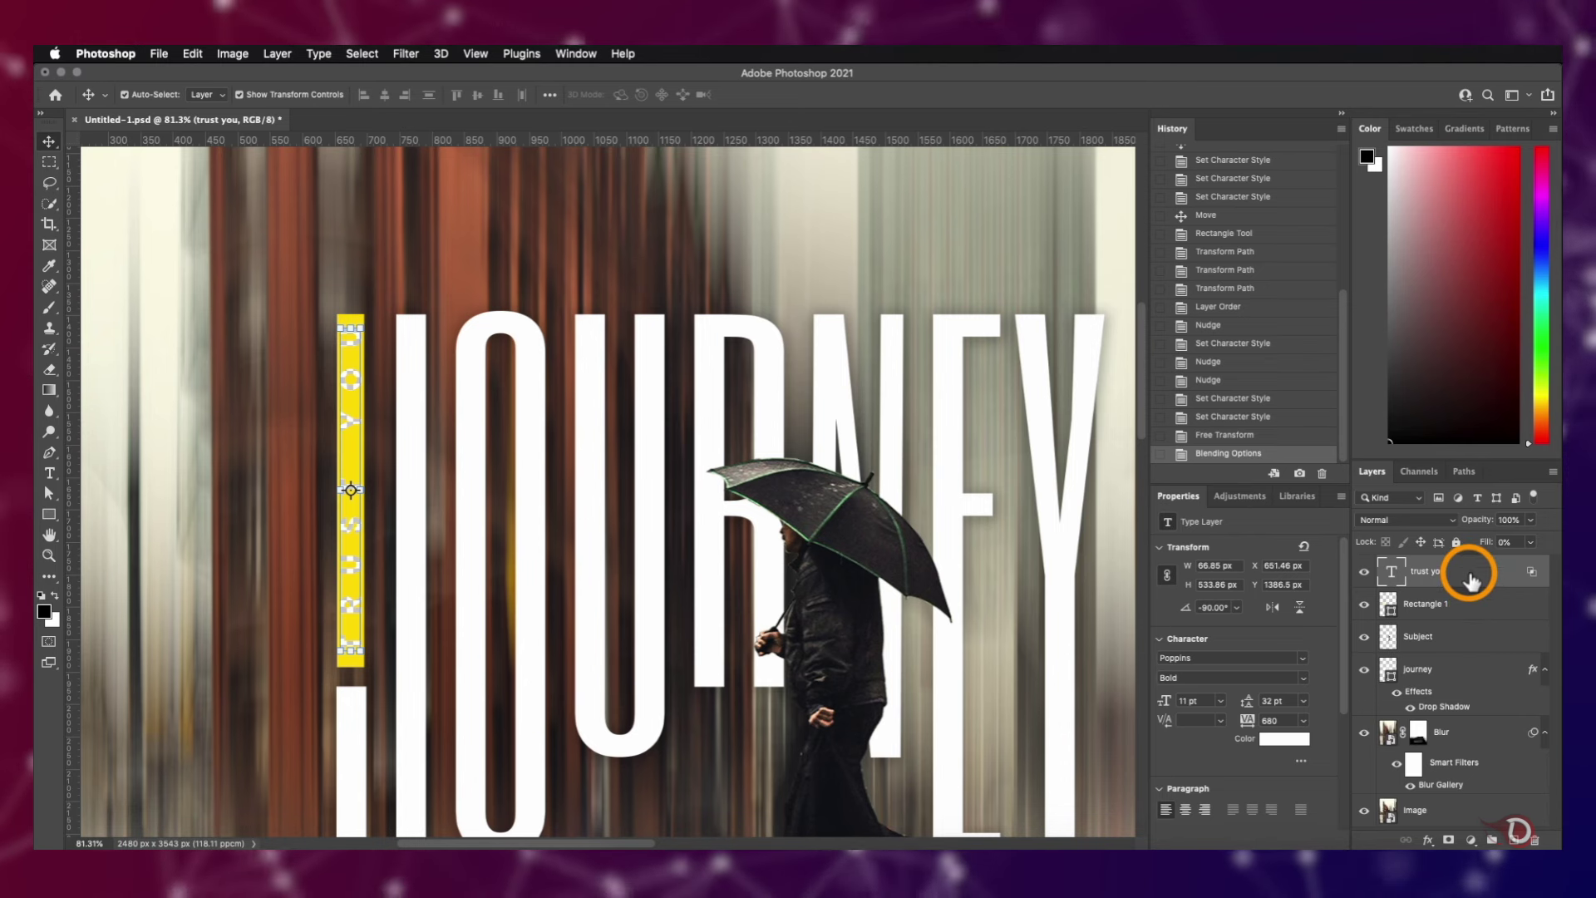
shift+click(1465, 616)
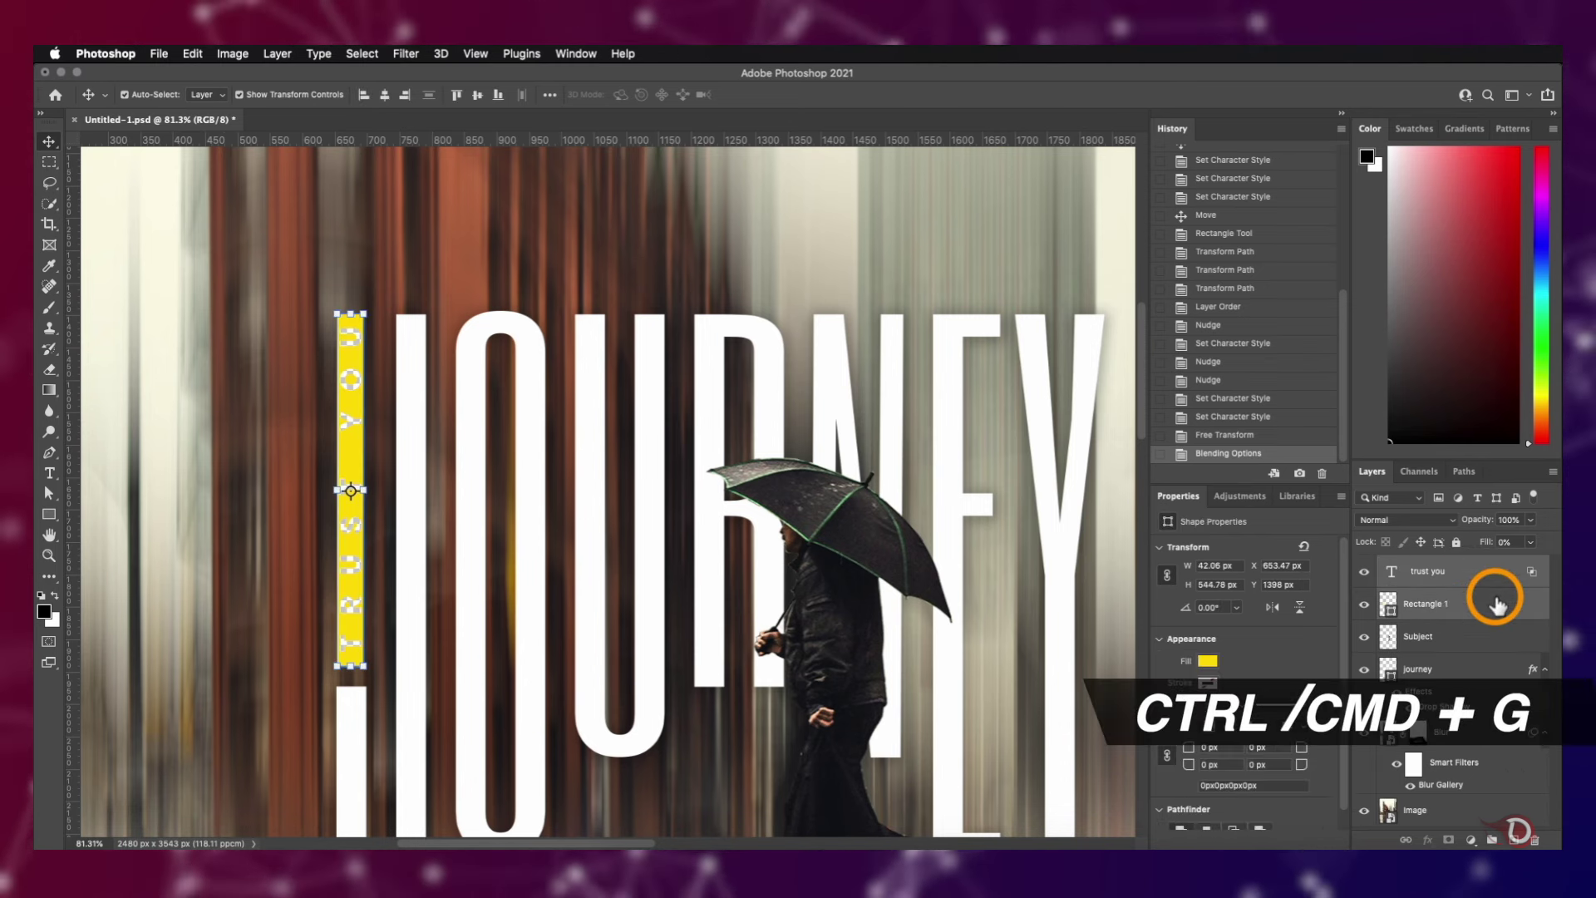
key(super+g)
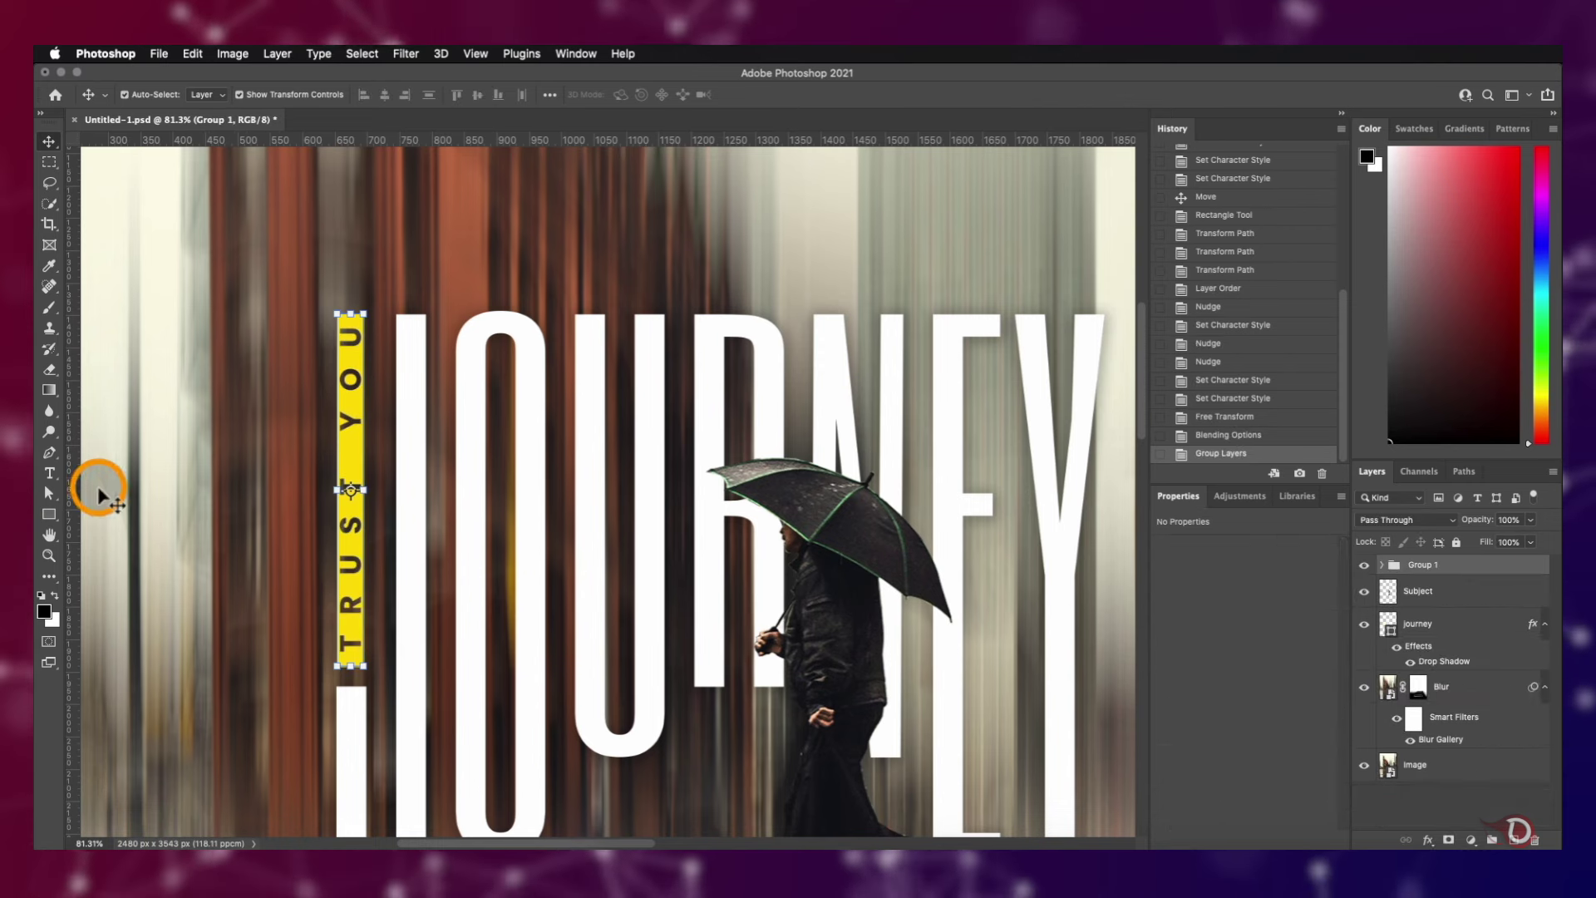
Add the text STAY PATIENT on the wet pavement below the walking man in 11 pt Poppins Bold
key(super+0)
click(49, 474)
click(586, 642)
text(STAY PATIENT)
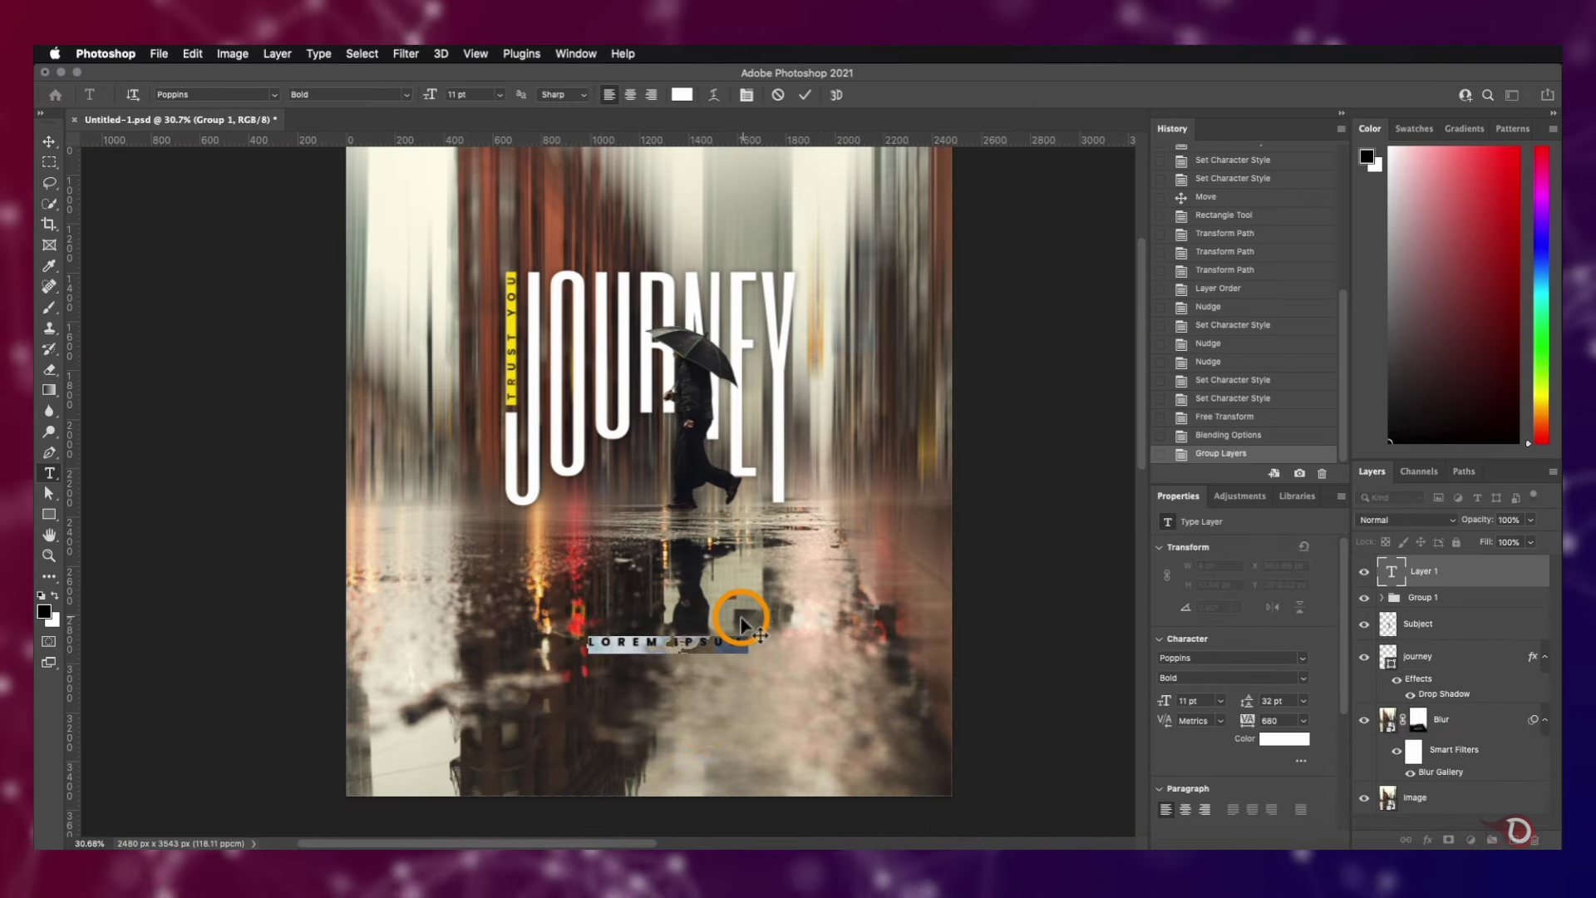
click(803, 98)
Enlarge the STAY PATIENT text and move it down so it sits centred near the poster's lower edge
click(49, 147)
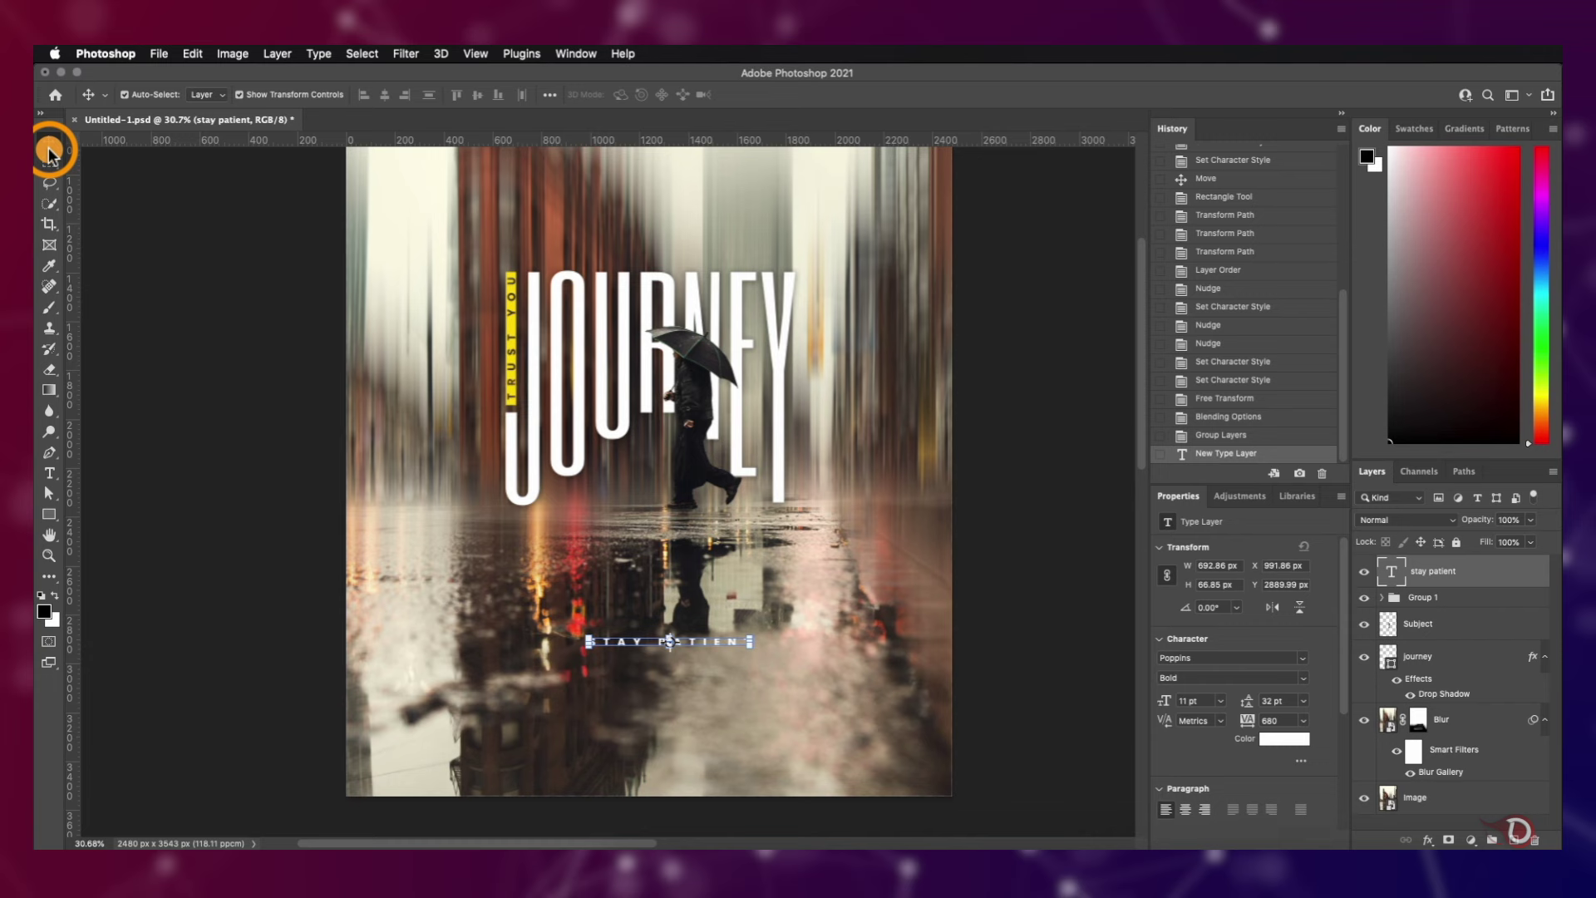
drag(1167, 700, 1161, 700)
drag(747, 639, 681, 701)
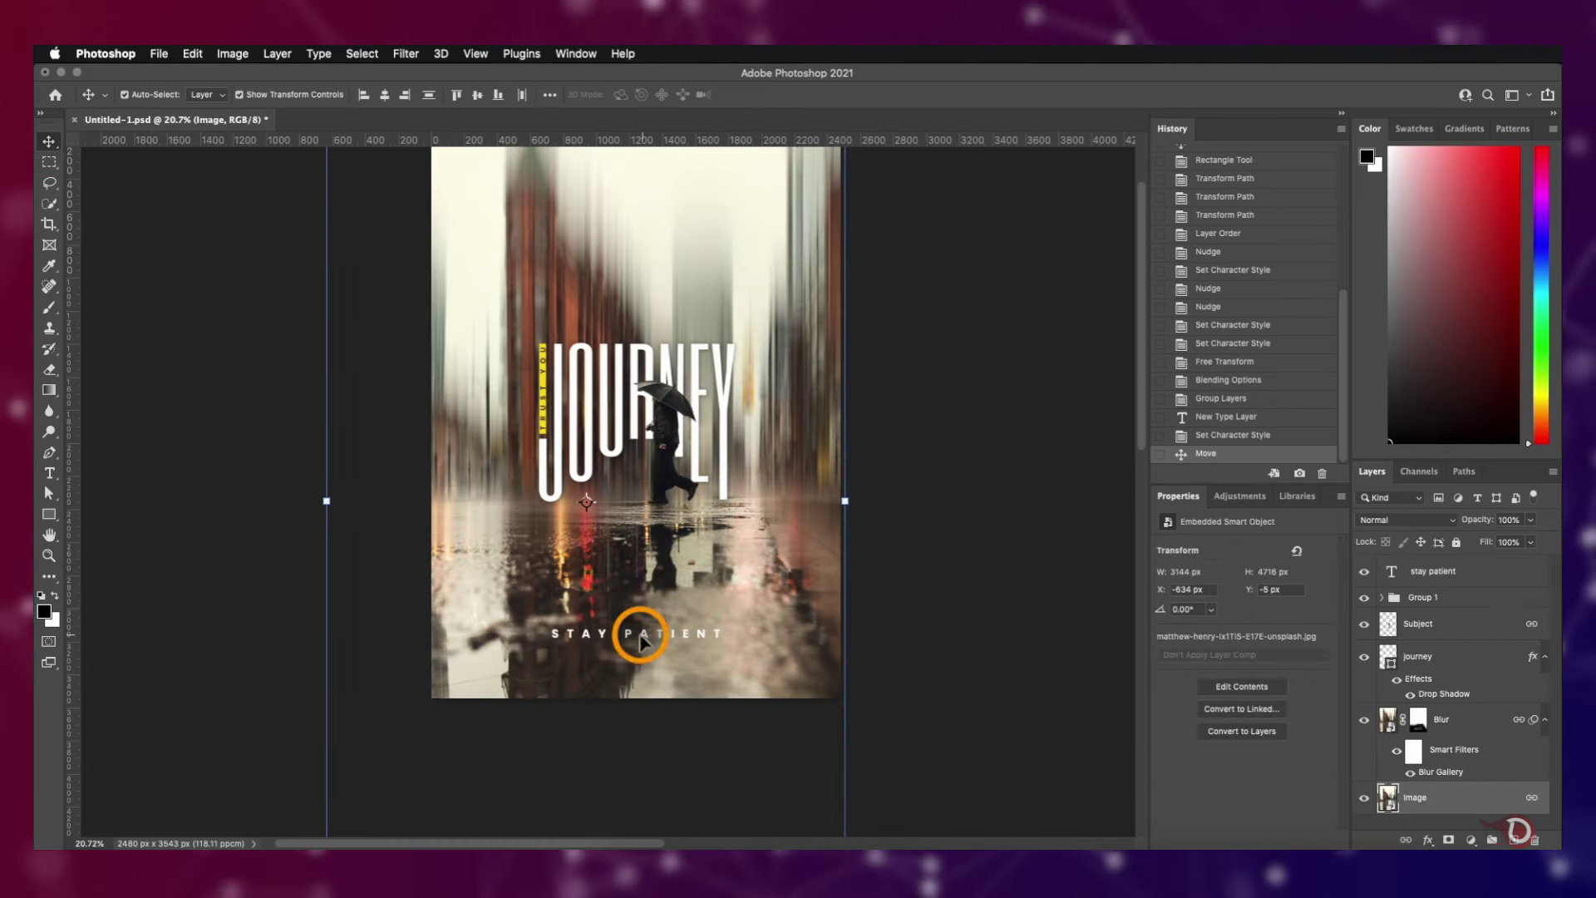
mouse_move(641, 634)
mouse_down()
mouse_move(643, 680)
mouse_move(642, 640)
mouse_up()
click(741, 642)
Tighten the letter spacing of the STAY PATIENT text, recentre it horizontally and deselect it
scroll(741, 641, down, 3)
scroll(741, 643, up, 4)
click(698, 717)
drag(1248, 720, 1239, 720)
drag(647, 717, 657, 715)
click(782, 575)
scroll(781, 575, down, 2)
scroll(781, 575, up, 3)
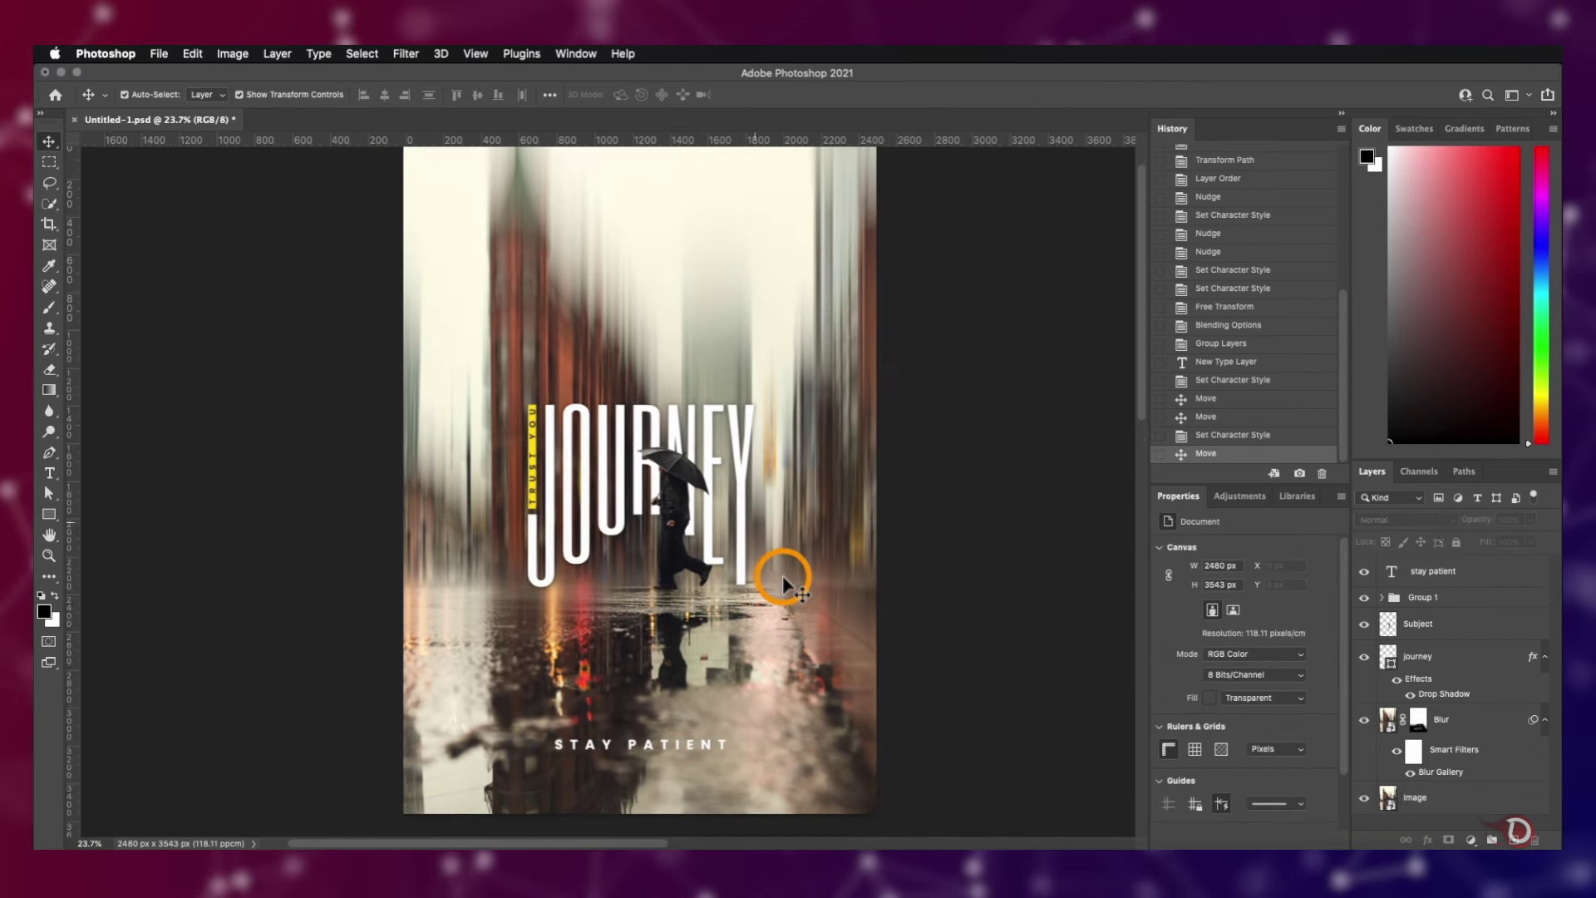